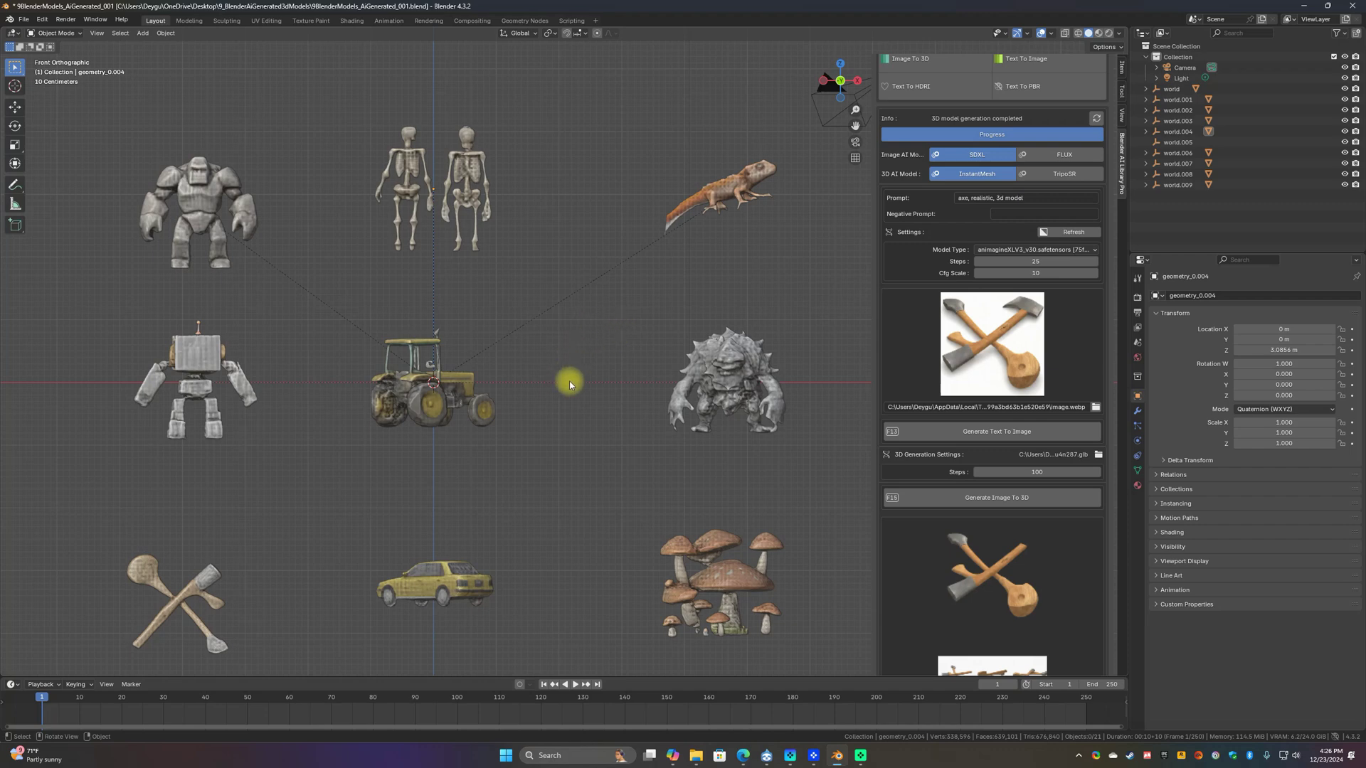
Zoom and pan across the mushroom group, yellow car and crossed axe-and-spoon models
{"action": "scroll", "coordinate": [619, 369], "scroll_direction": "up", "scroll_amount": 2}
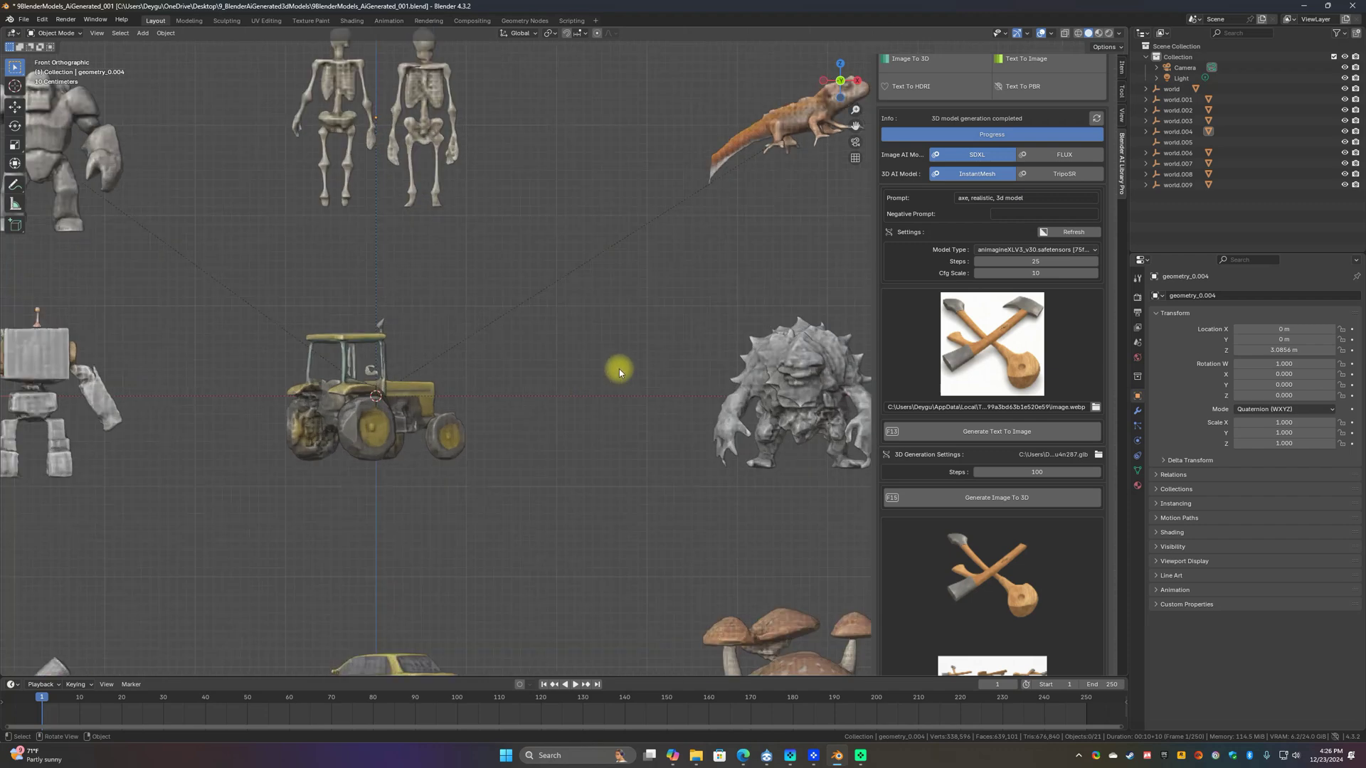
{"action": "scroll", "coordinate": [619, 368], "scroll_direction": "down", "scroll_amount": 2}
{"action": "scroll", "coordinate": [619, 368], "scroll_direction": "up", "scroll_amount": 2}
{"action": "scroll", "coordinate": [491, 317], "scroll_direction": "up", "scroll_amount": 1}
{"action": "scroll", "coordinate": [544, 334], "scroll_direction": "down", "scroll_amount": 3}
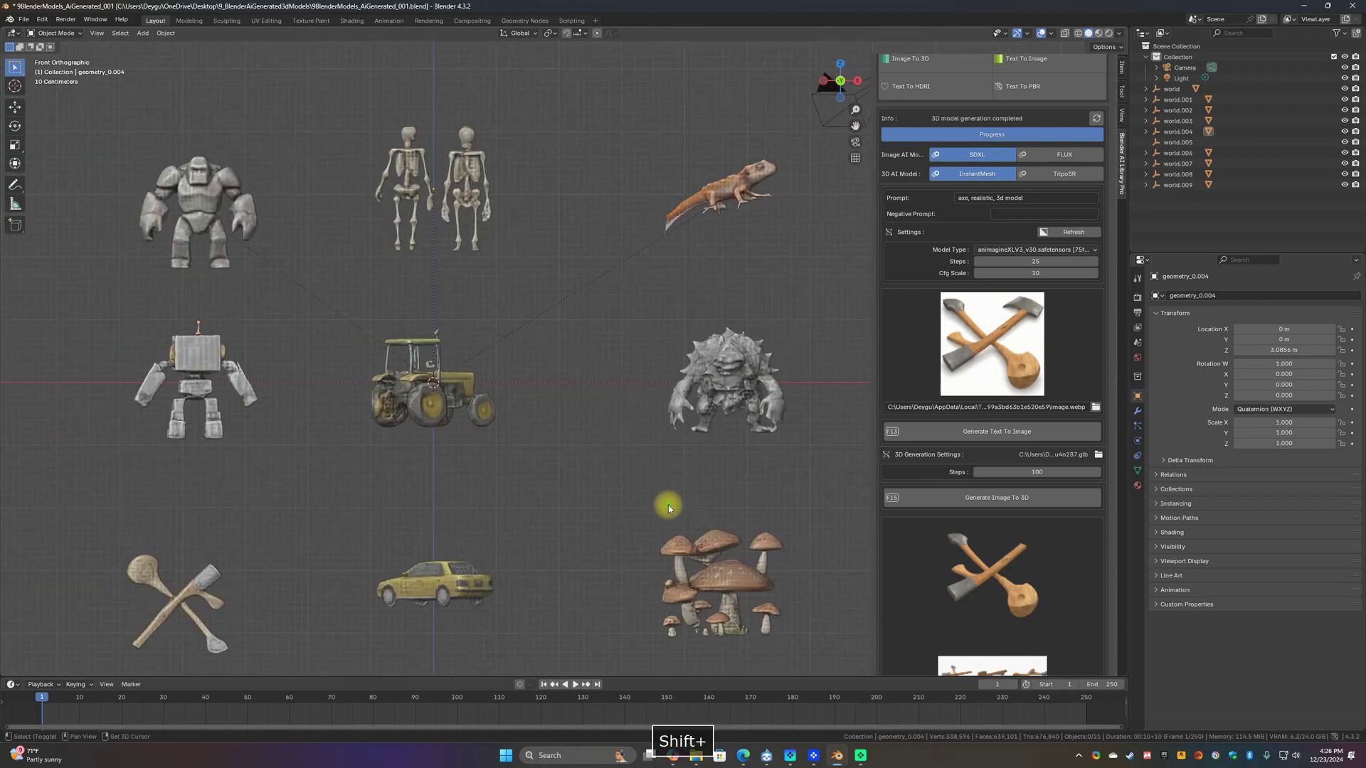
{"action": "middle_click_drag", "start_coordinate": [664, 503], "coordinate": [422, 287], "text": "shift"}
{"action": "scroll", "coordinate": [459, 365], "scroll_direction": "up", "scroll_amount": 6}
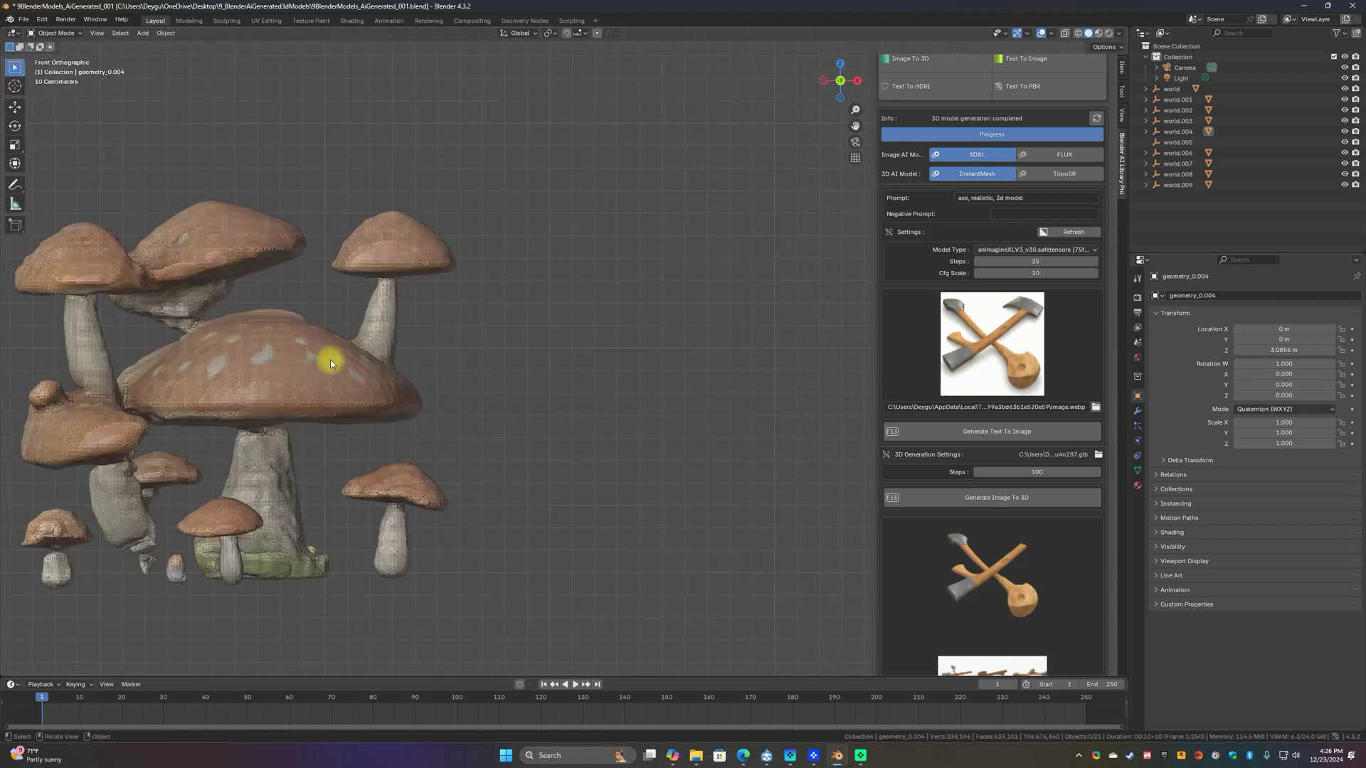
{"action": "middle_click_drag", "start_coordinate": [271, 348], "coordinate": [774, 424], "text": "shift"}
{"action": "scroll", "coordinate": [569, 384], "scroll_direction": "down", "scroll_amount": 3}
{"action": "scroll", "coordinate": [501, 393], "scroll_direction": "up", "scroll_amount": 4}
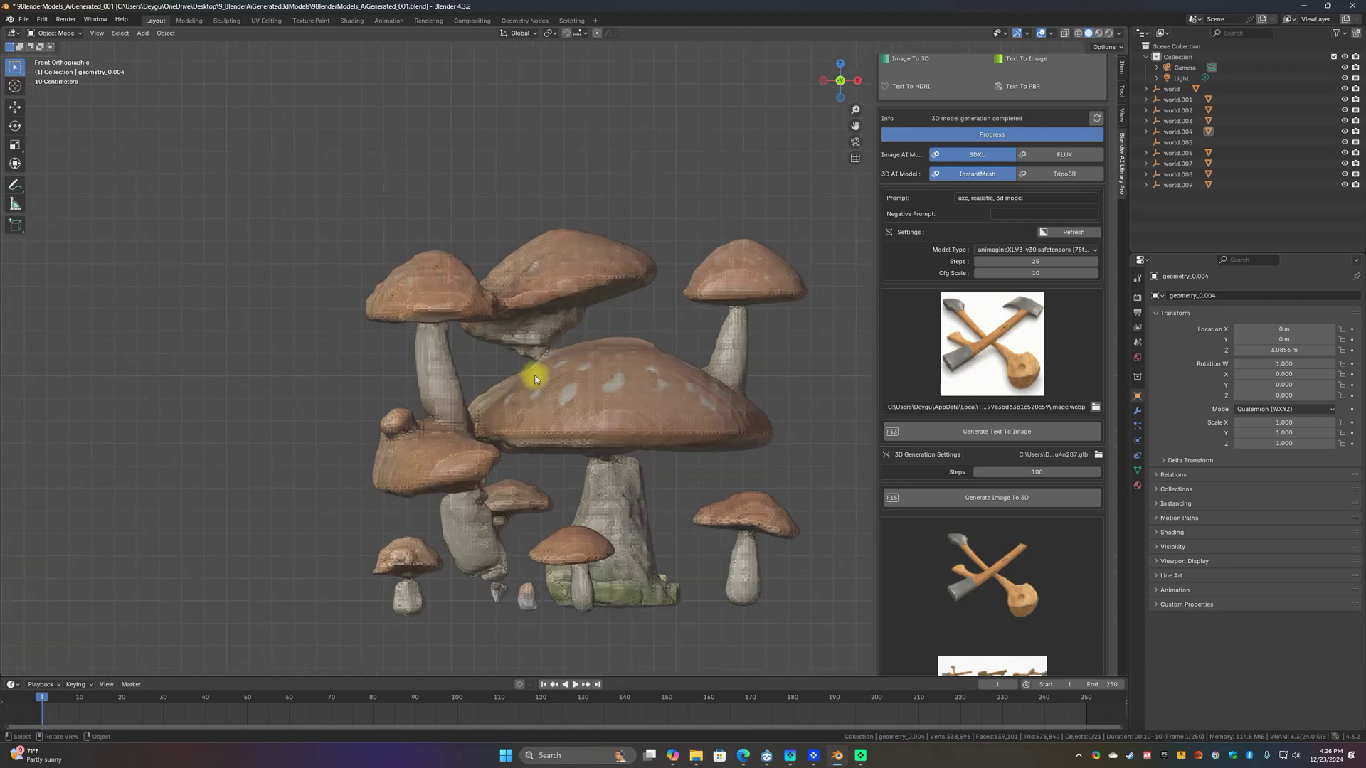
{"action": "scroll", "coordinate": [610, 503], "scroll_direction": "down", "scroll_amount": 4}
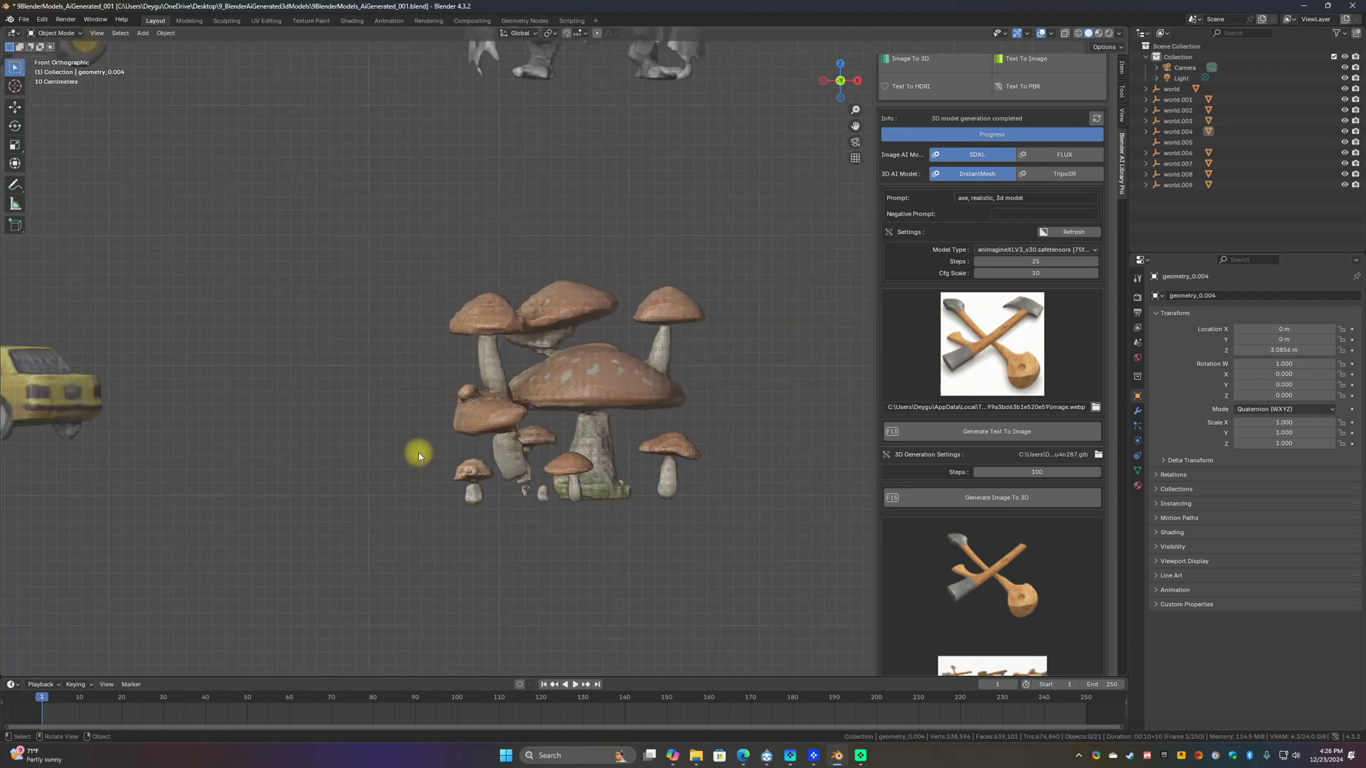
{"action": "scroll", "coordinate": [194, 424], "scroll_direction": "up", "scroll_amount": 4}
{"action": "middle_click_drag", "start_coordinate": [195, 424], "coordinate": [579, 290], "text": "shift"}
{"action": "scroll", "coordinate": [427, 372], "scroll_direction": "up", "scroll_amount": 8}
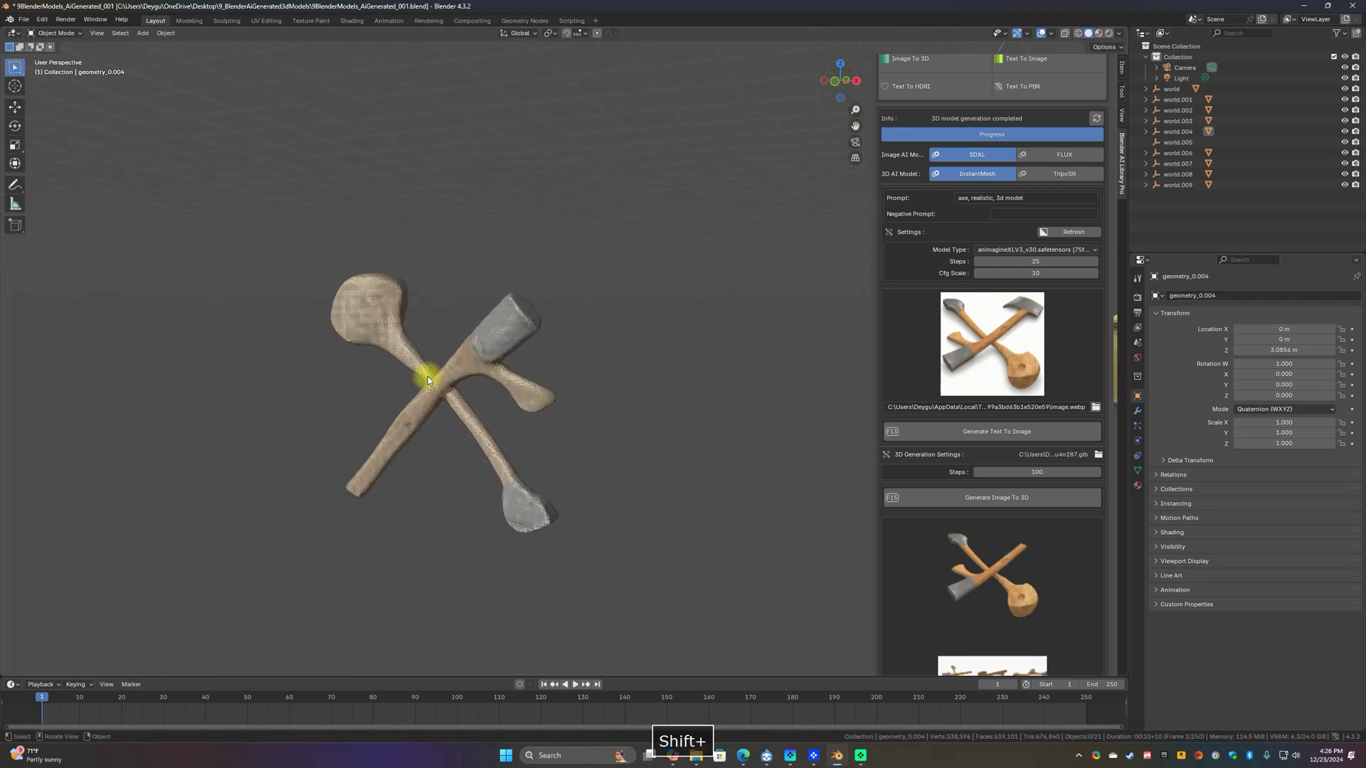
{"action": "middle_click_drag", "start_coordinate": [341, 382], "coordinate": [608, 420], "text": "shift"}
Switch to front orthographic view and look over the robot and tractor models
{"action": "key", "text": "KP_1"}
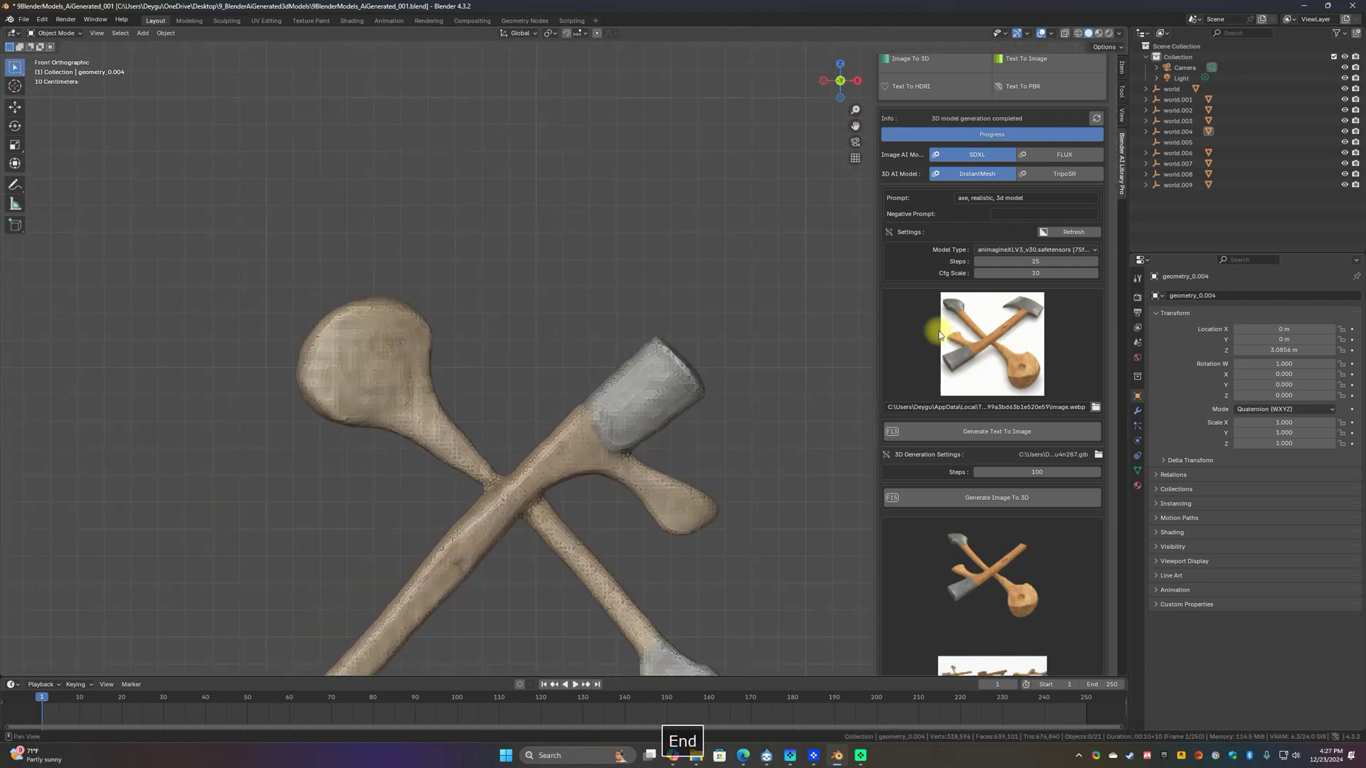
{"action": "scroll", "coordinate": [684, 289], "scroll_direction": "down", "scroll_amount": 6}
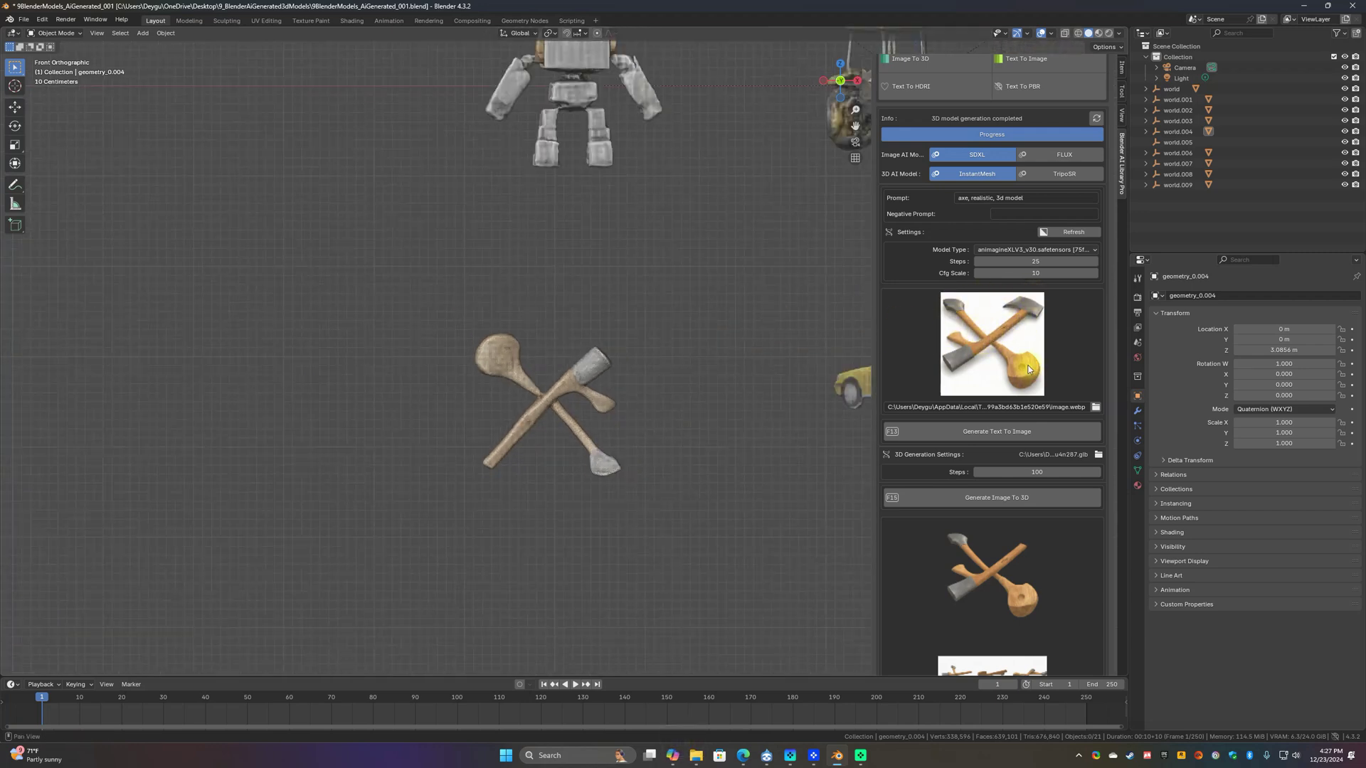
{"action": "scroll", "coordinate": [562, 355], "scroll_direction": "down", "scroll_amount": 2}
{"action": "middle_click_drag", "start_coordinate": [512, 253], "coordinate": [431, 399], "text": "shift"}
{"action": "key", "text": "KP_1"}
{"action": "scroll", "coordinate": [519, 436], "scroll_direction": "up", "scroll_amount": 5}
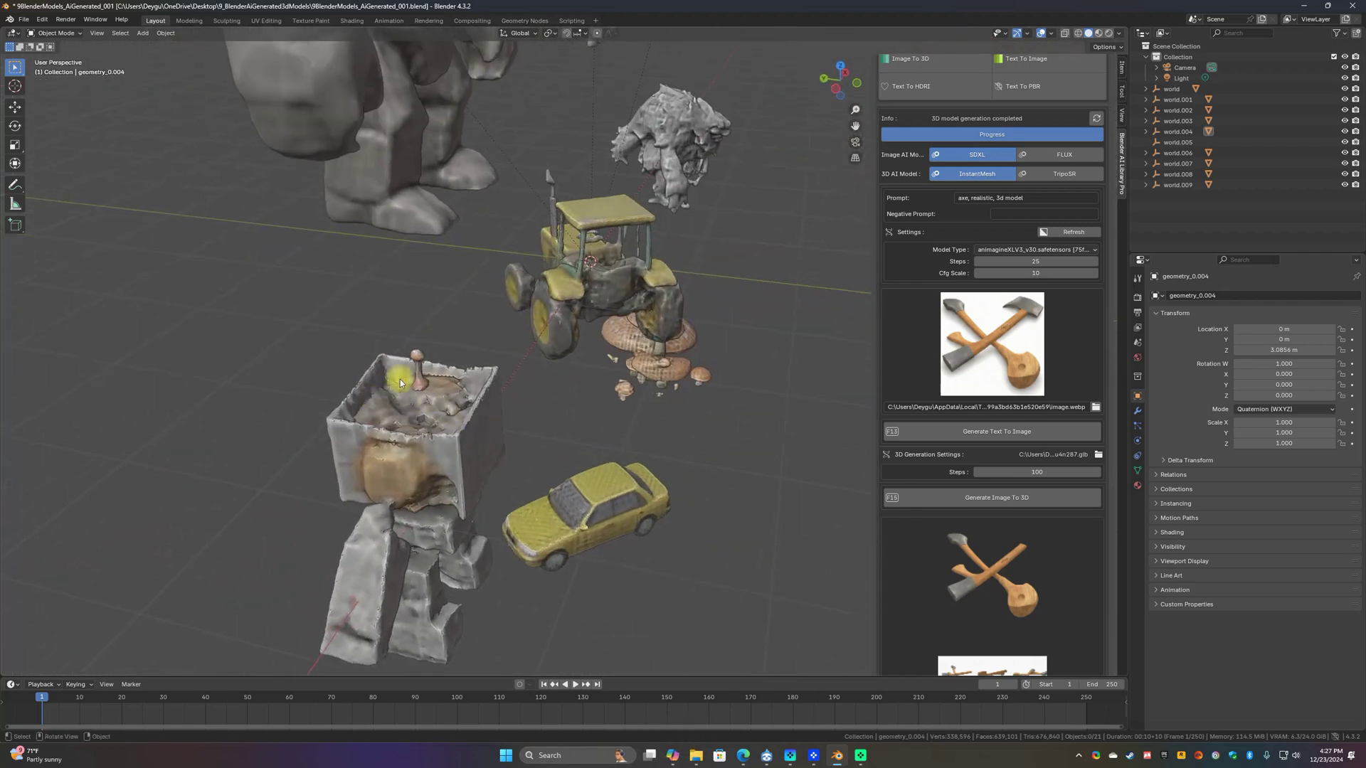
{"action": "middle_click_drag", "start_coordinate": [681, 389], "coordinate": [384, 370]}
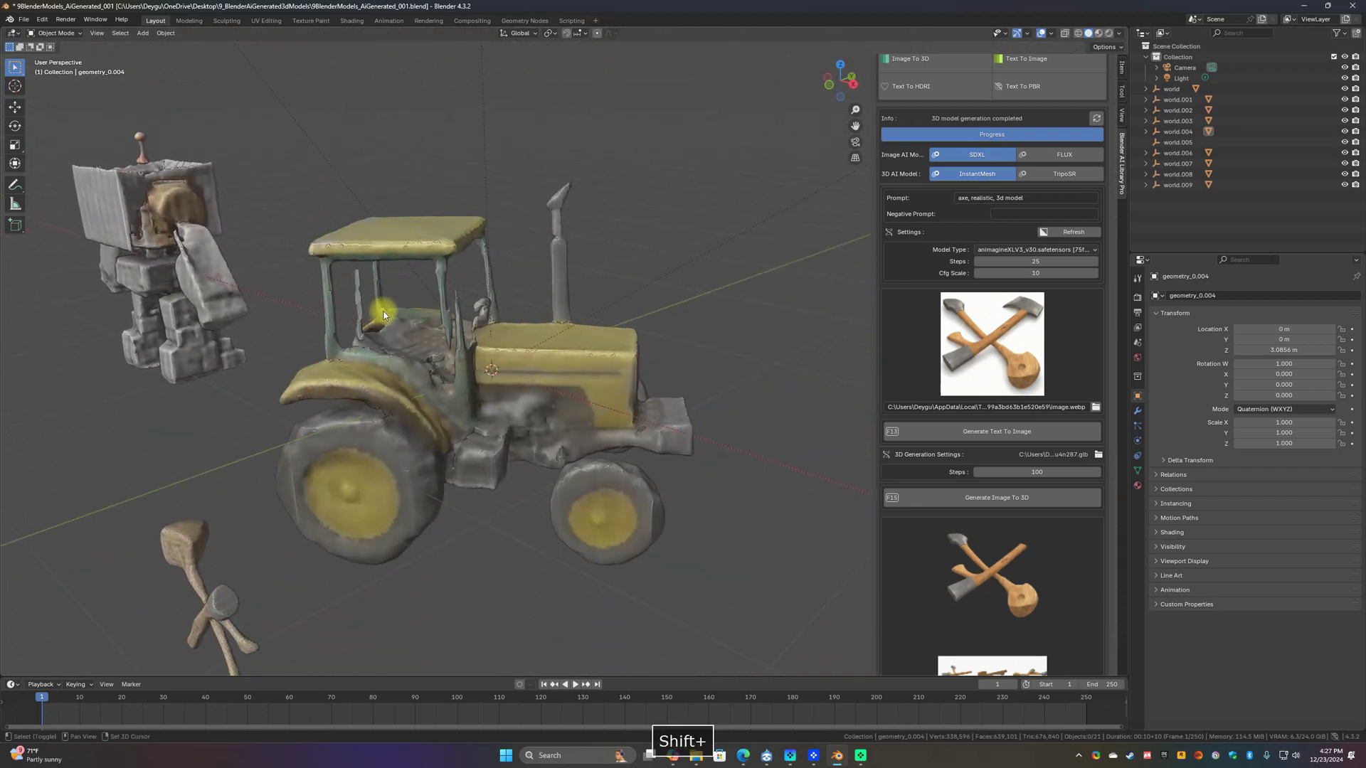
{"action": "scroll", "coordinate": [444, 356], "scroll_direction": "up", "scroll_amount": 4}
{"action": "scroll", "coordinate": [550, 420], "scroll_direction": "down", "scroll_amount": 8}
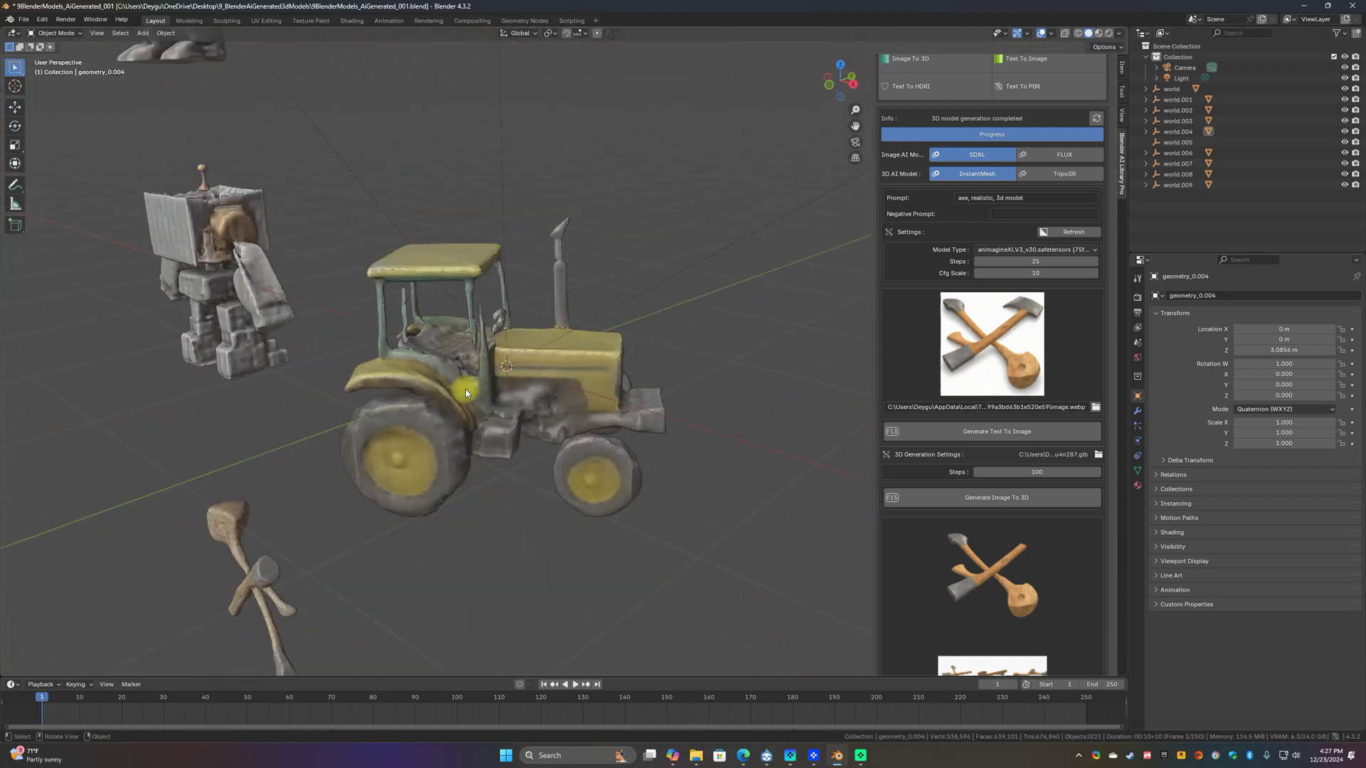
{"action": "middle_click_drag", "start_coordinate": [646, 418], "coordinate": [506, 406], "text": "shift"}
{"action": "scroll", "coordinate": [562, 513], "scroll_direction": "up", "scroll_amount": 2}
Move over to the skeletons and stone golem, select the golem, then minimize Blender
{"action": "middle_click_drag", "start_coordinate": [562, 514], "coordinate": [552, 289], "text": "shift"}
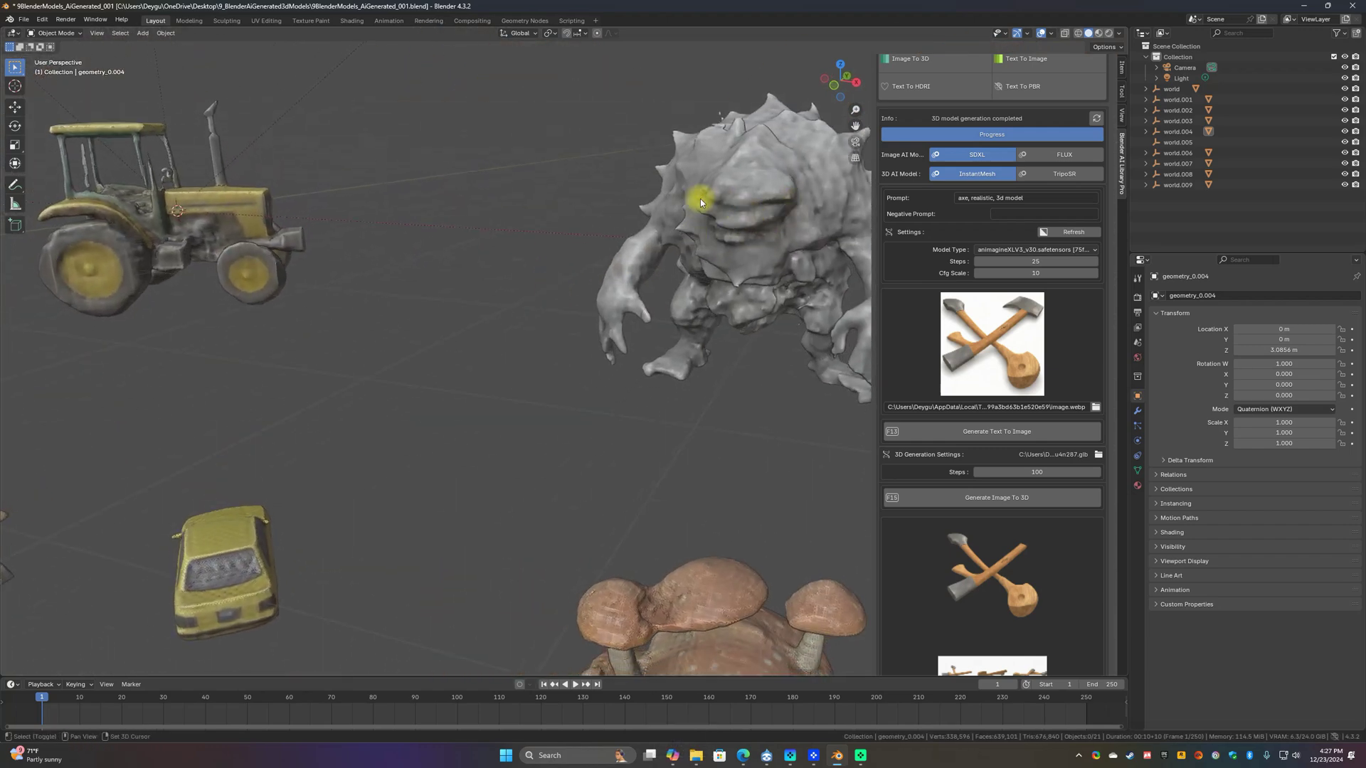
{"action": "middle_click_drag", "start_coordinate": [700, 202], "coordinate": [429, 304], "text": "shift"}
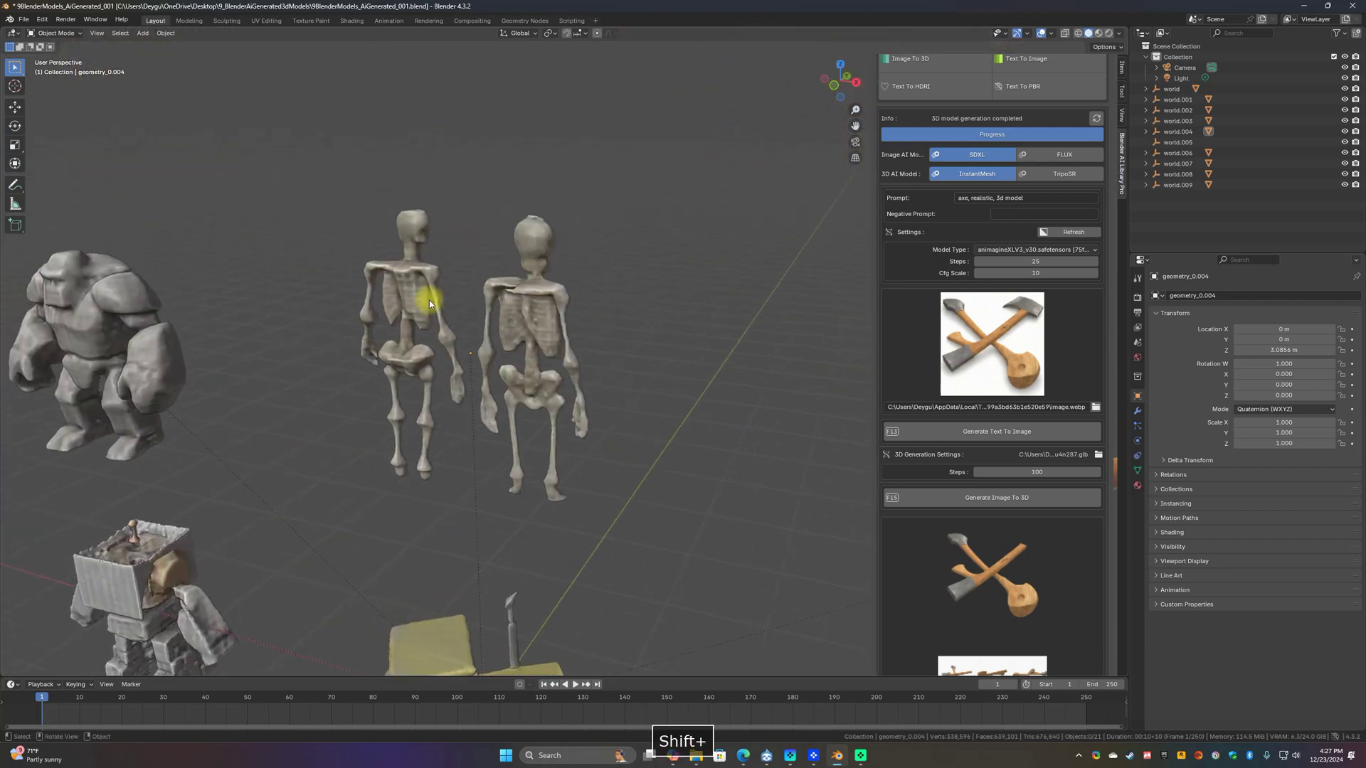
{"action": "middle_click_drag", "start_coordinate": [512, 331], "coordinate": [628, 265]}
{"action": "scroll", "coordinate": [344, 299], "scroll_direction": "down", "scroll_amount": 3}
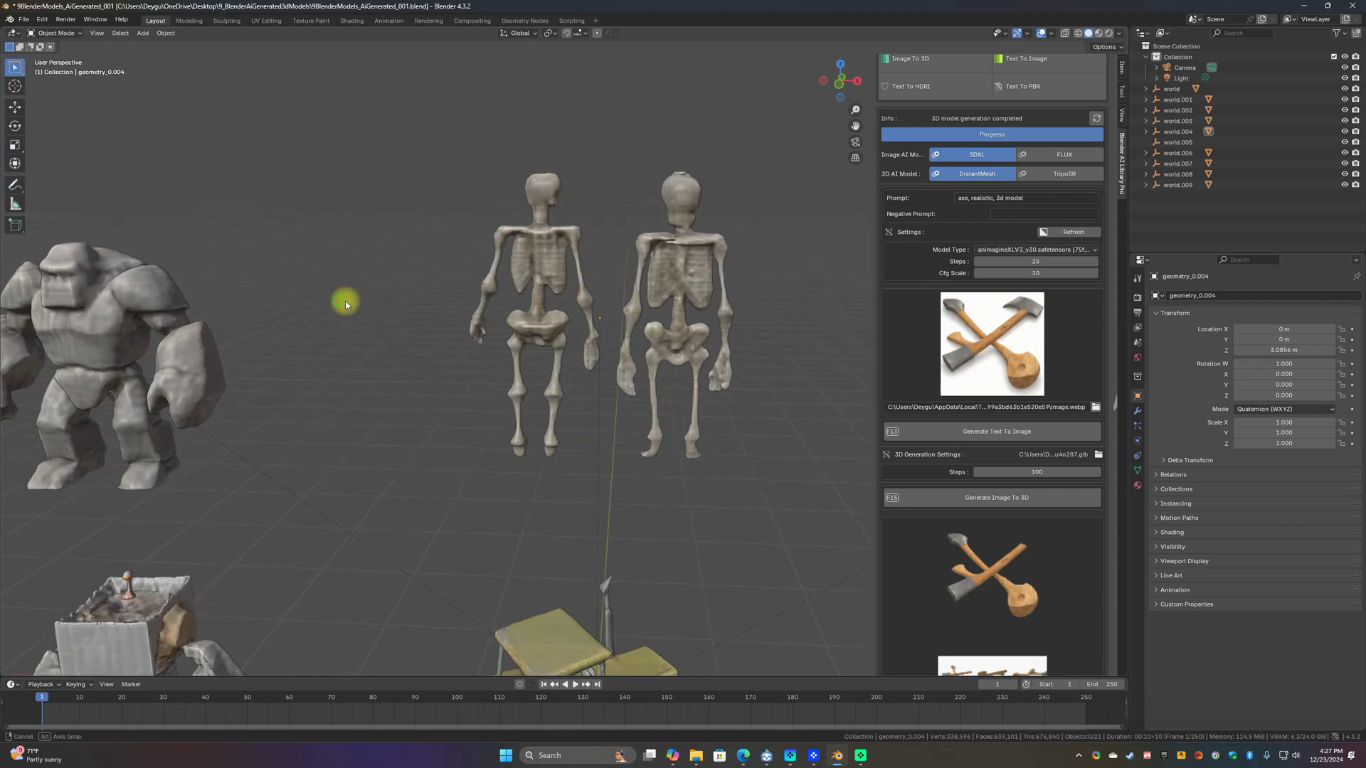
{"action": "key", "text": "KP_1"}
{"action": "middle_click_drag", "start_coordinate": [378, 284], "coordinate": [472, 305], "text": "shift"}
{"action": "scroll", "coordinate": [542, 280], "scroll_direction": "up", "scroll_amount": 6}
{"action": "middle_click_drag", "start_coordinate": [542, 279], "coordinate": [530, 330], "text": "shift"}
{"action": "left_click", "coordinate": [571, 366]}
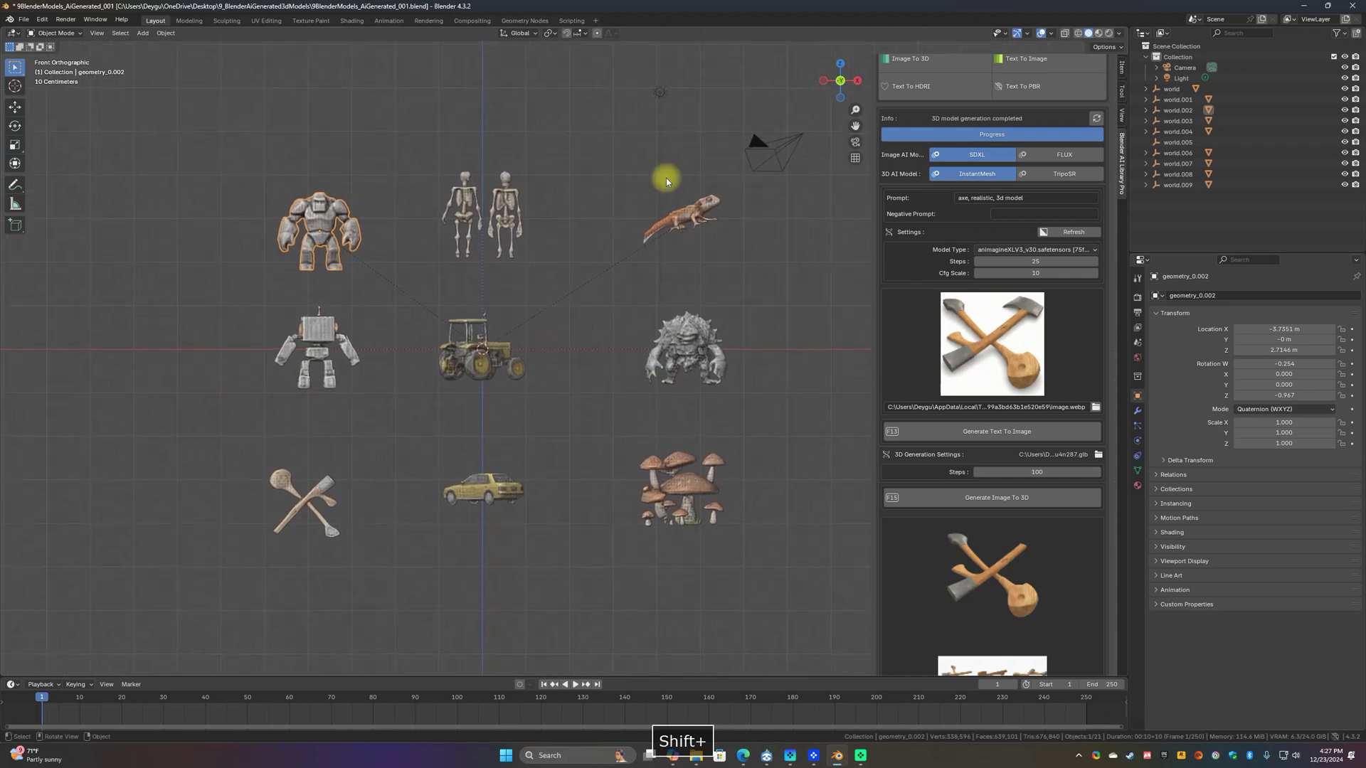
{"action": "left_click", "coordinate": [1306, 7]}
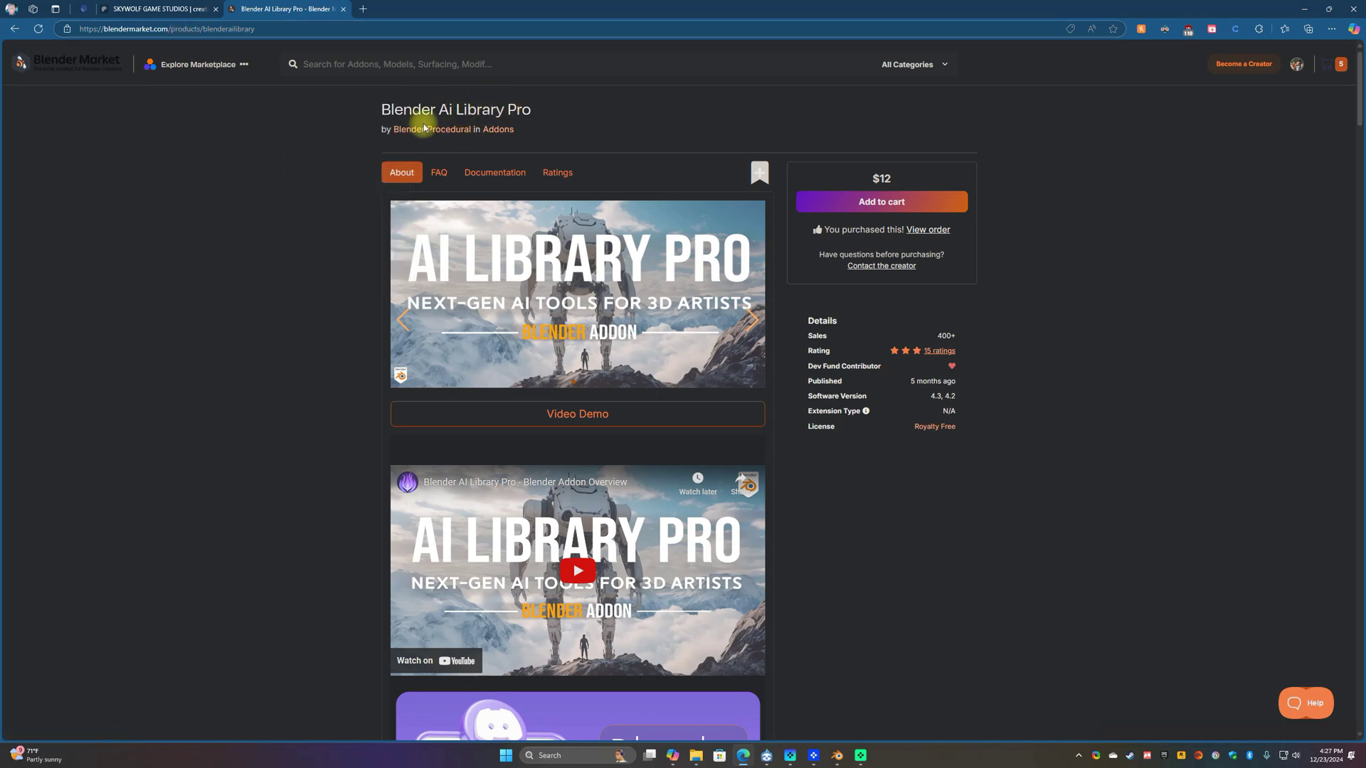
Open the order details and download the first blender_ai_library_pro zip file
{"action": "left_click_drag", "start_coordinate": [531, 110], "coordinate": [381, 114]}
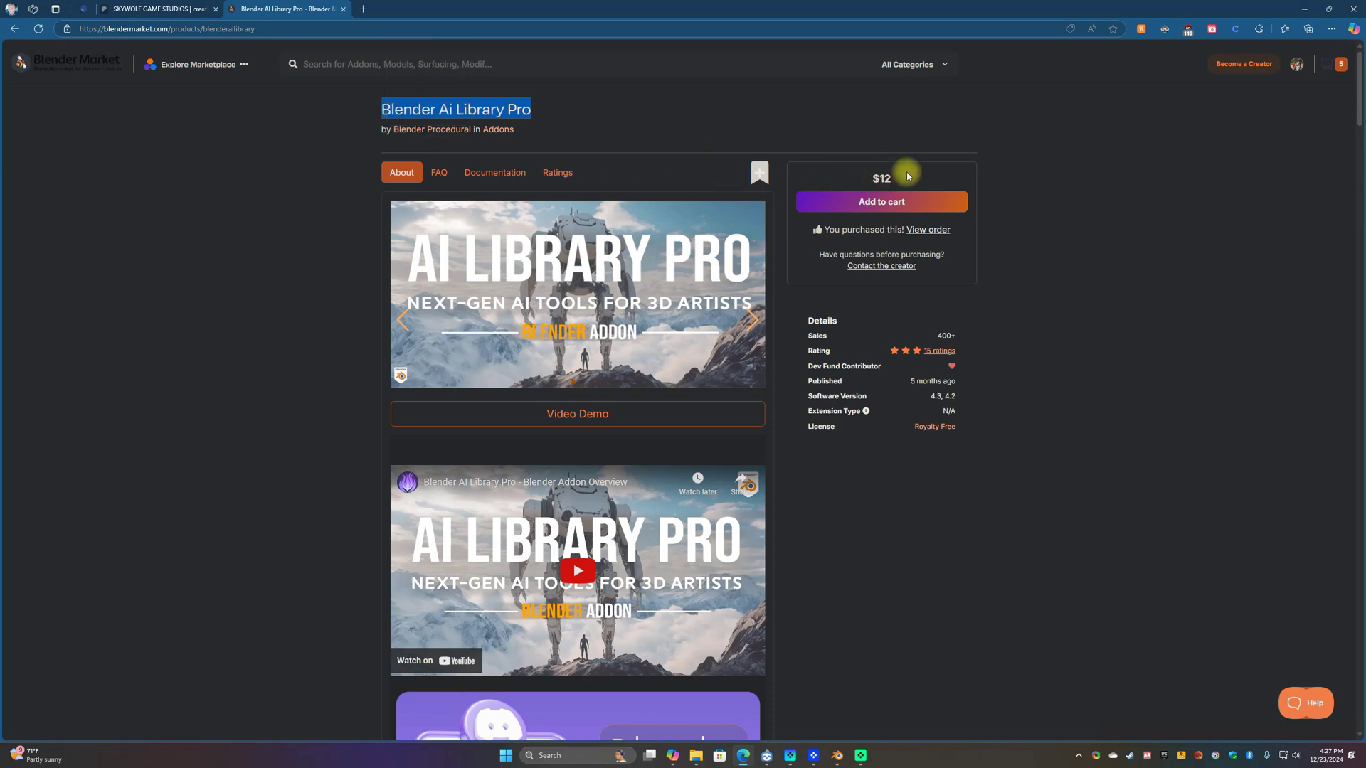
{"action": "left_click", "coordinate": [1082, 254]}
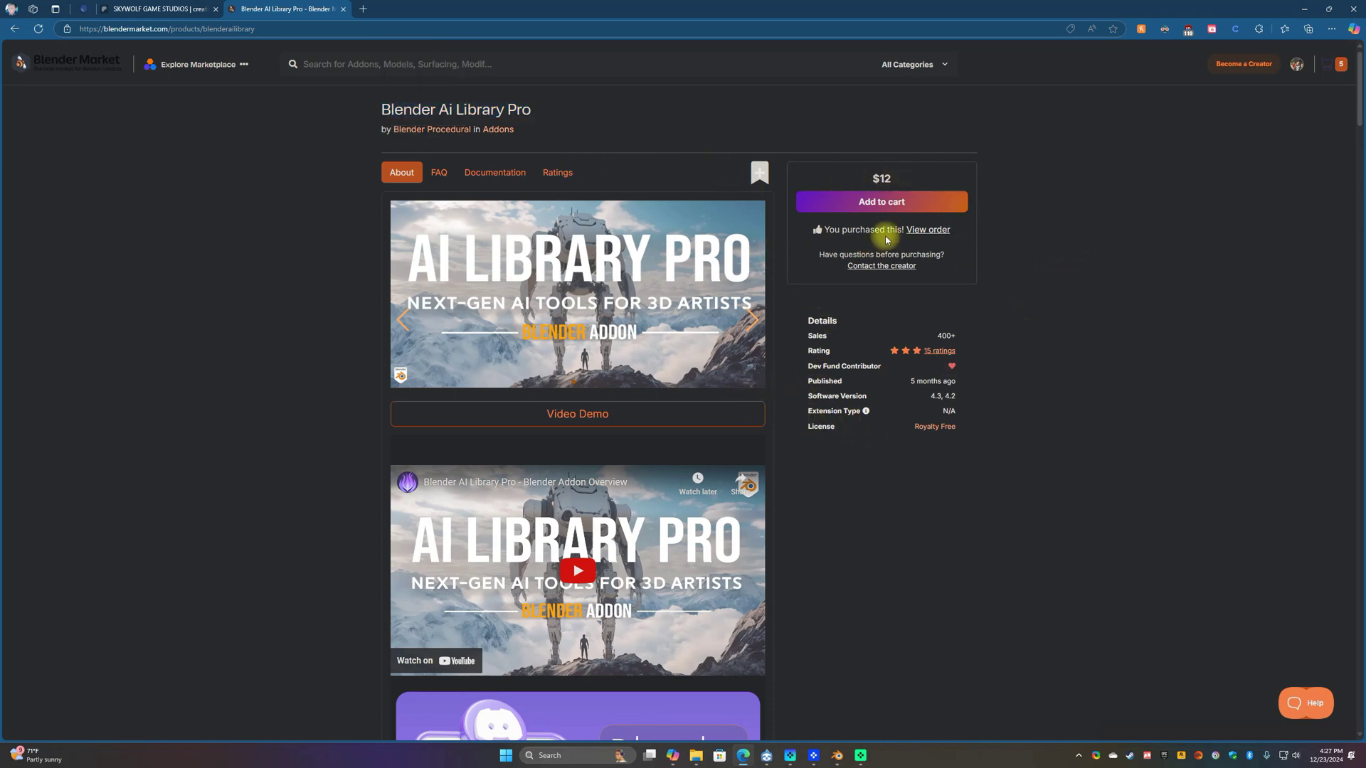
{"action": "left_click", "coordinate": [929, 232]}
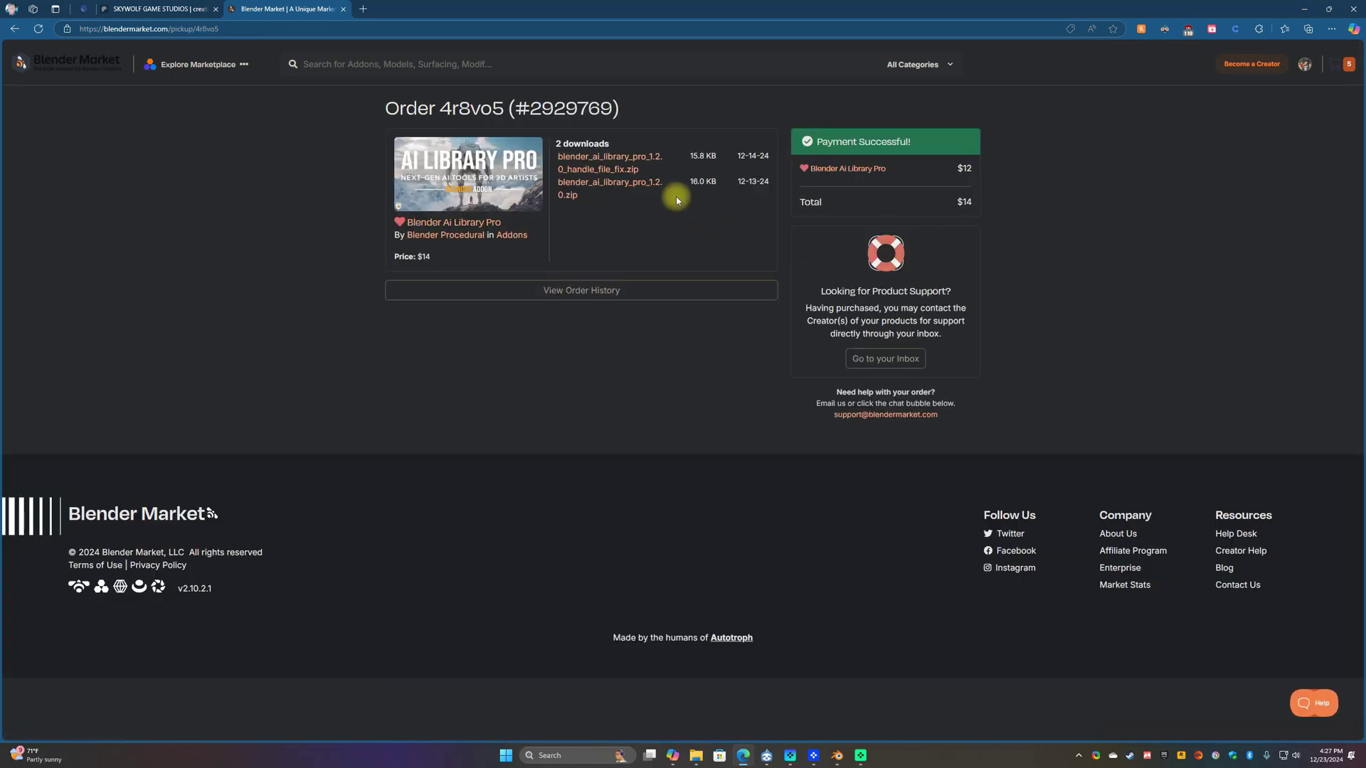
{"action": "left_click", "coordinate": [613, 163]}
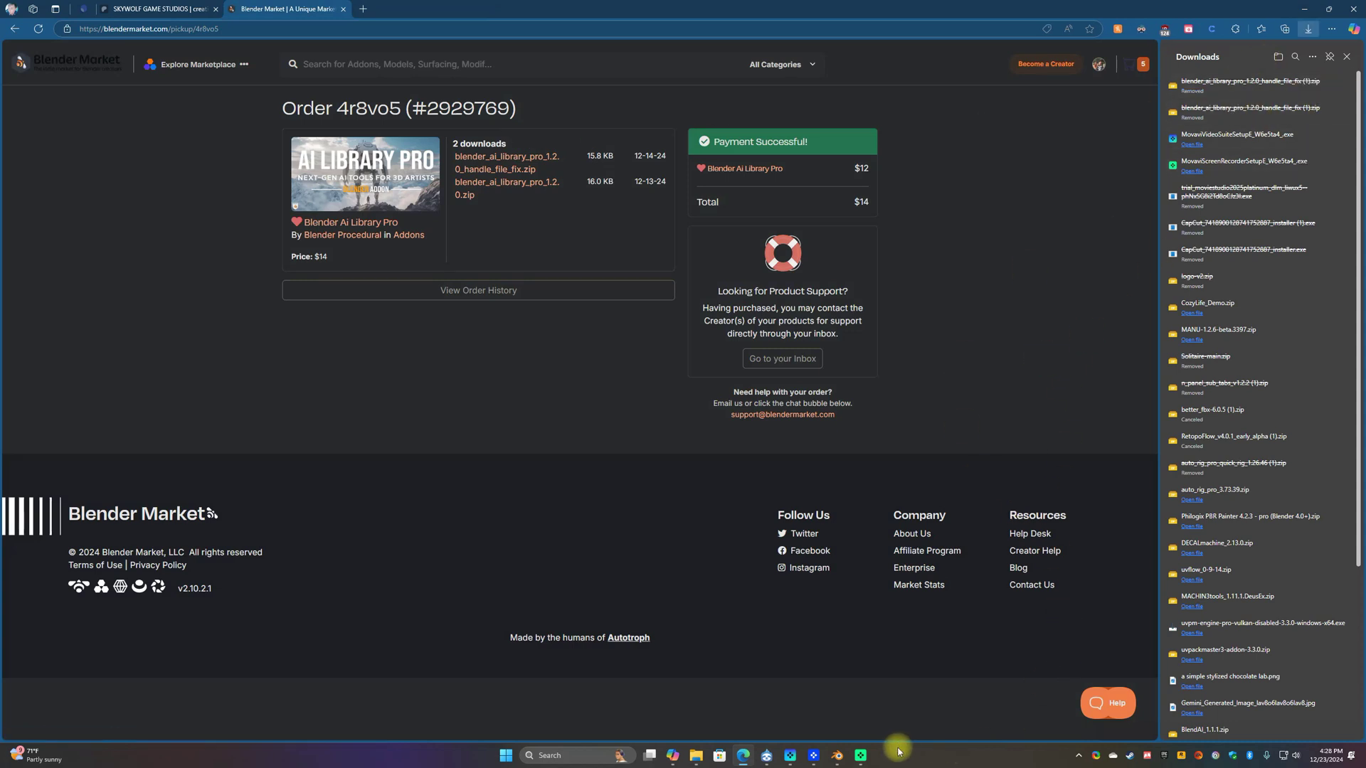
Return to Blender and start a new General file, discarding unsaved changes
{"action": "left_click", "coordinate": [836, 755]}
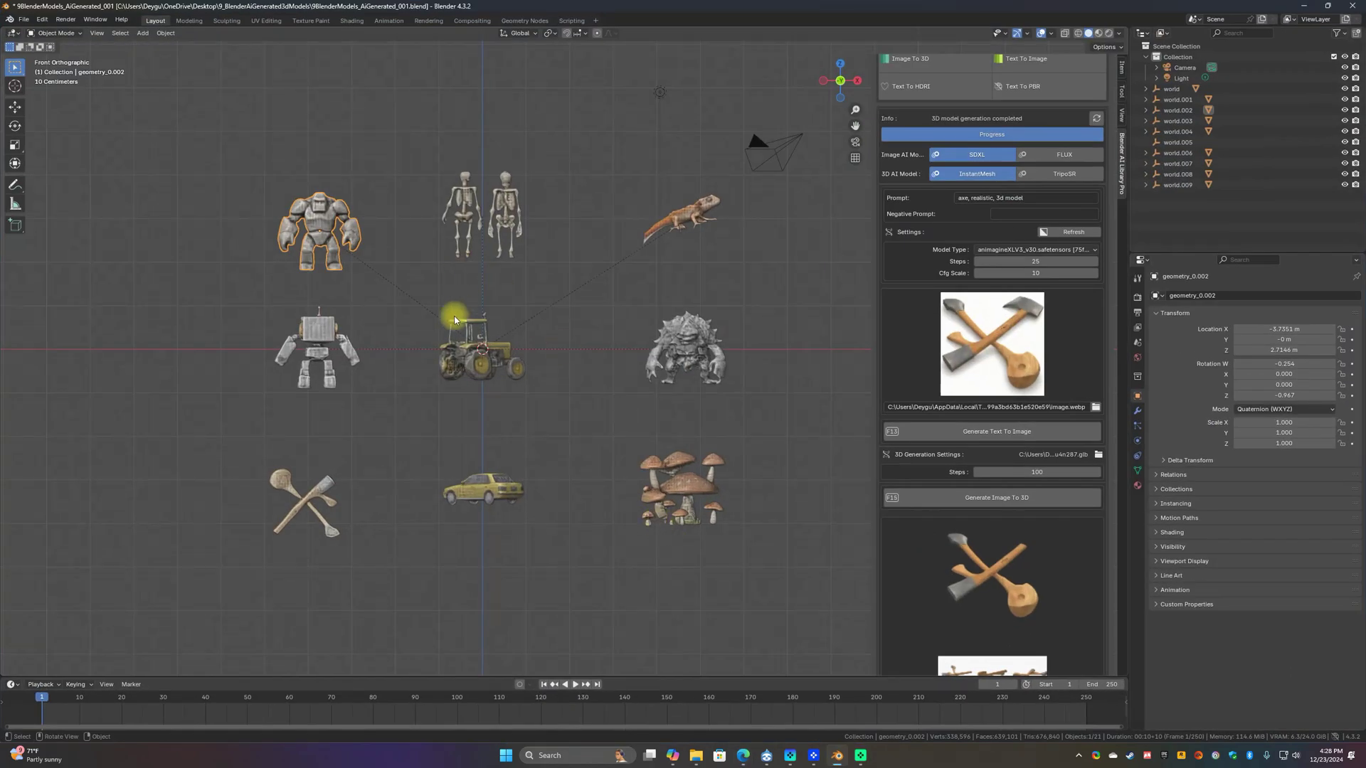
{"action": "left_click", "coordinate": [24, 19]}
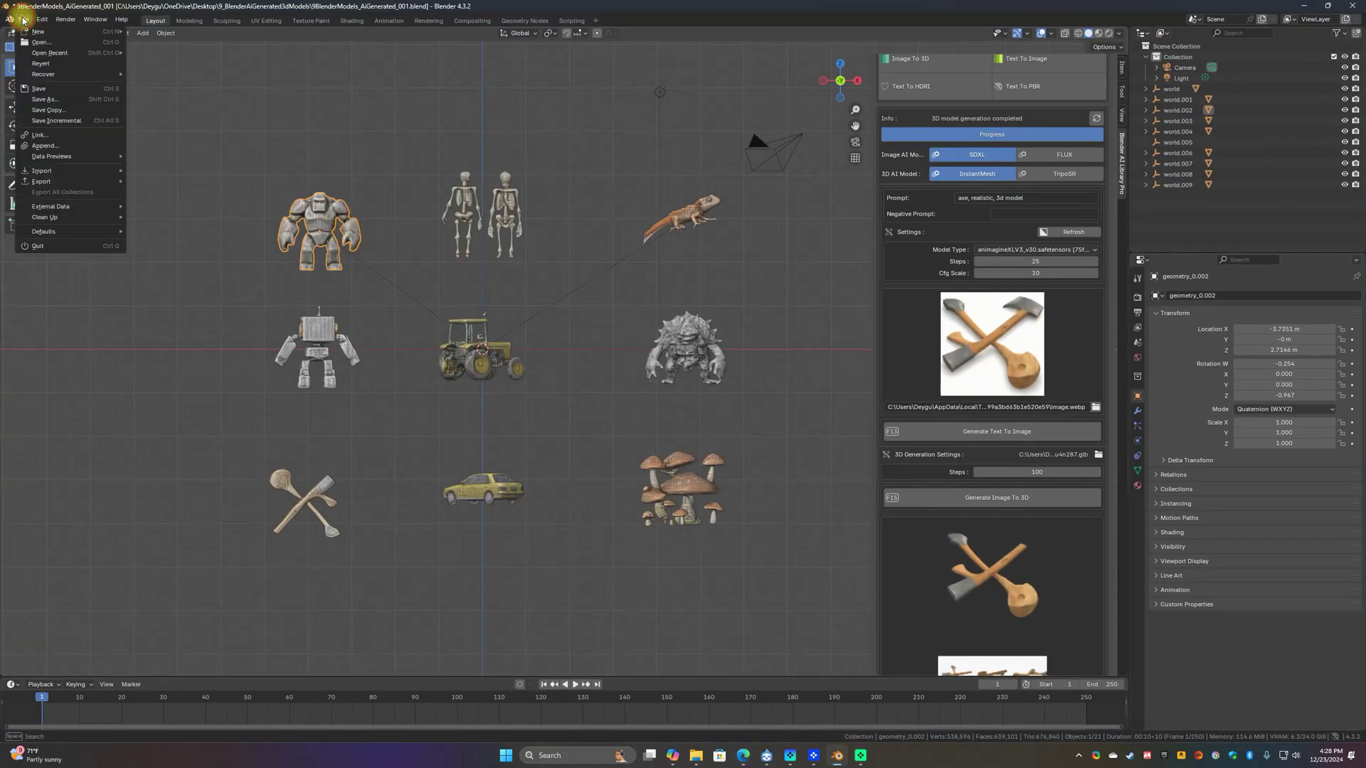
{"action": "mouse_move", "coordinate": [43, 31]}
{"action": "left_click", "coordinate": [150, 32]}
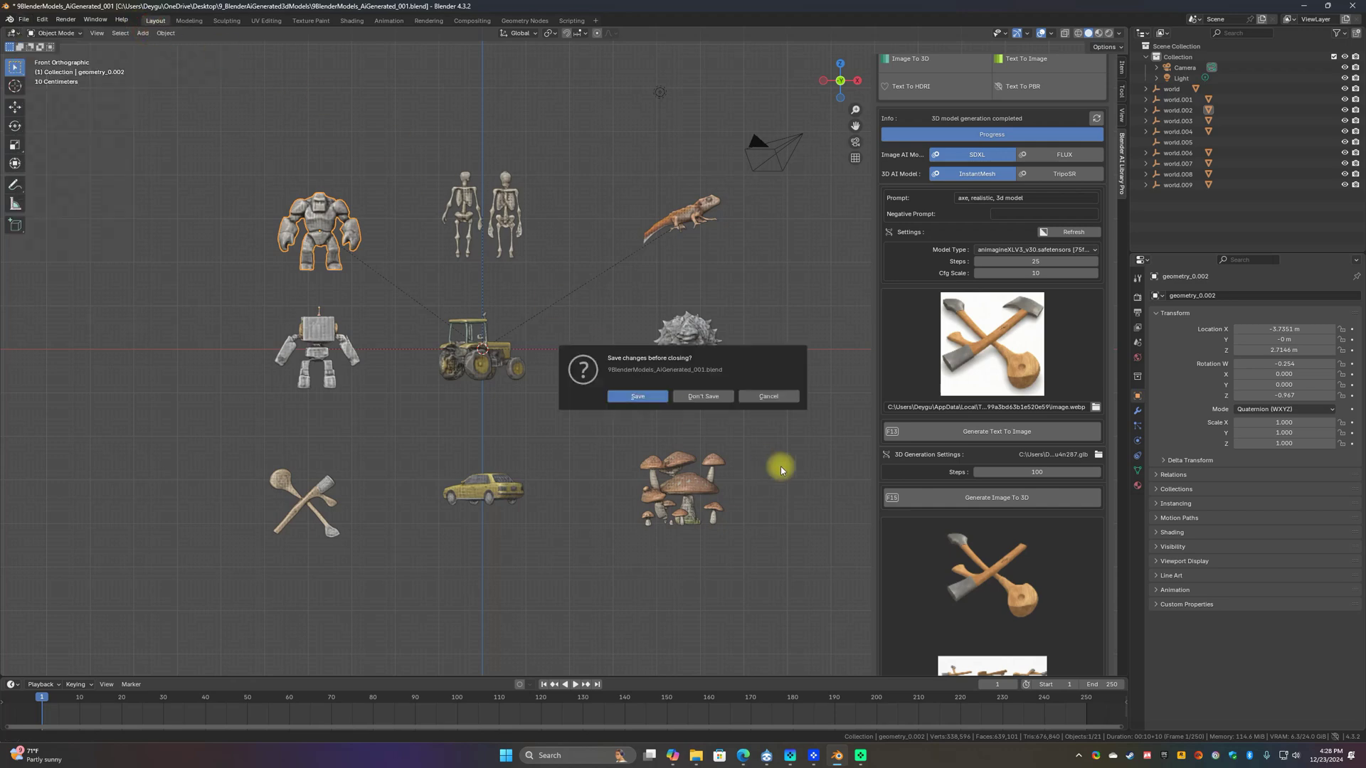
{"action": "left_click", "coordinate": [714, 397]}
Delete the default cube, camera and light so the scene is empty
{"action": "key", "text": "KP_1"}
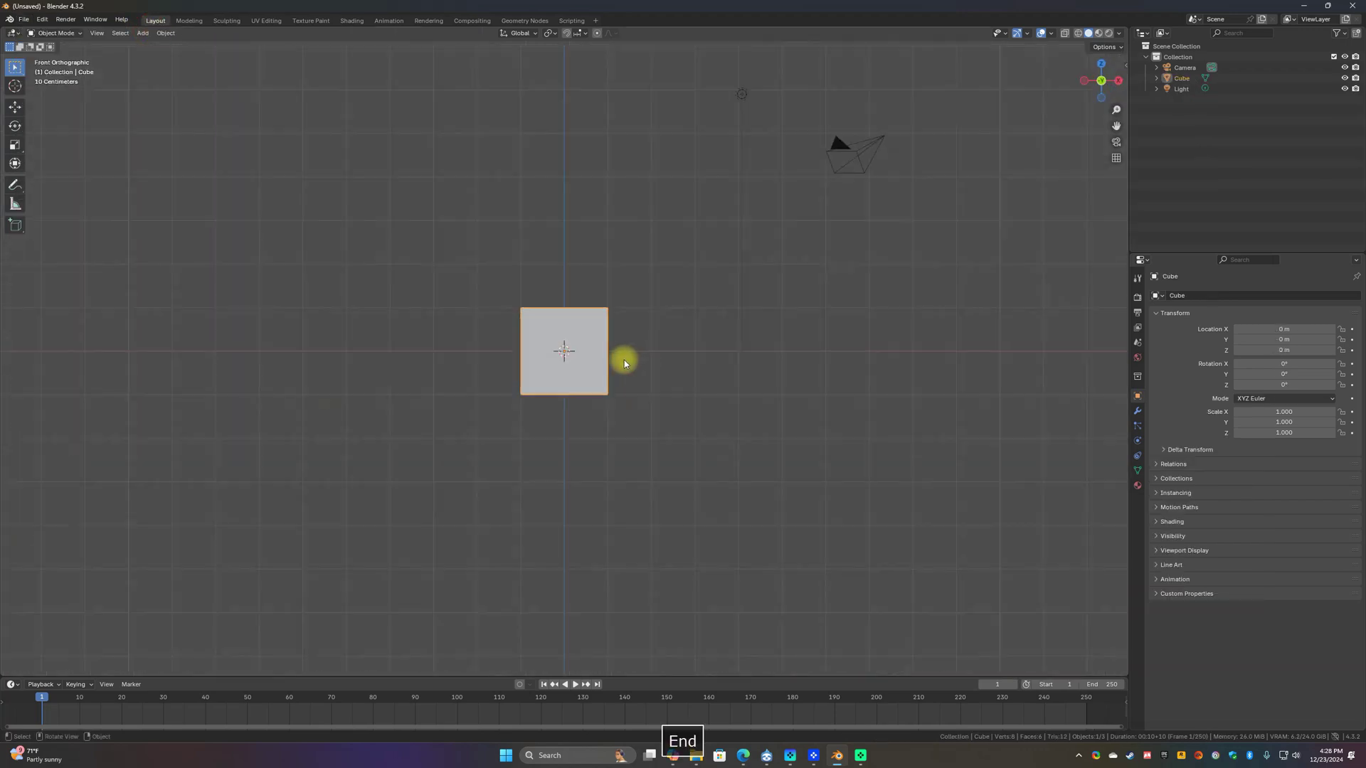
{"action": "middle_click_drag", "start_coordinate": [625, 360], "coordinate": [610, 464], "text": "shift"}
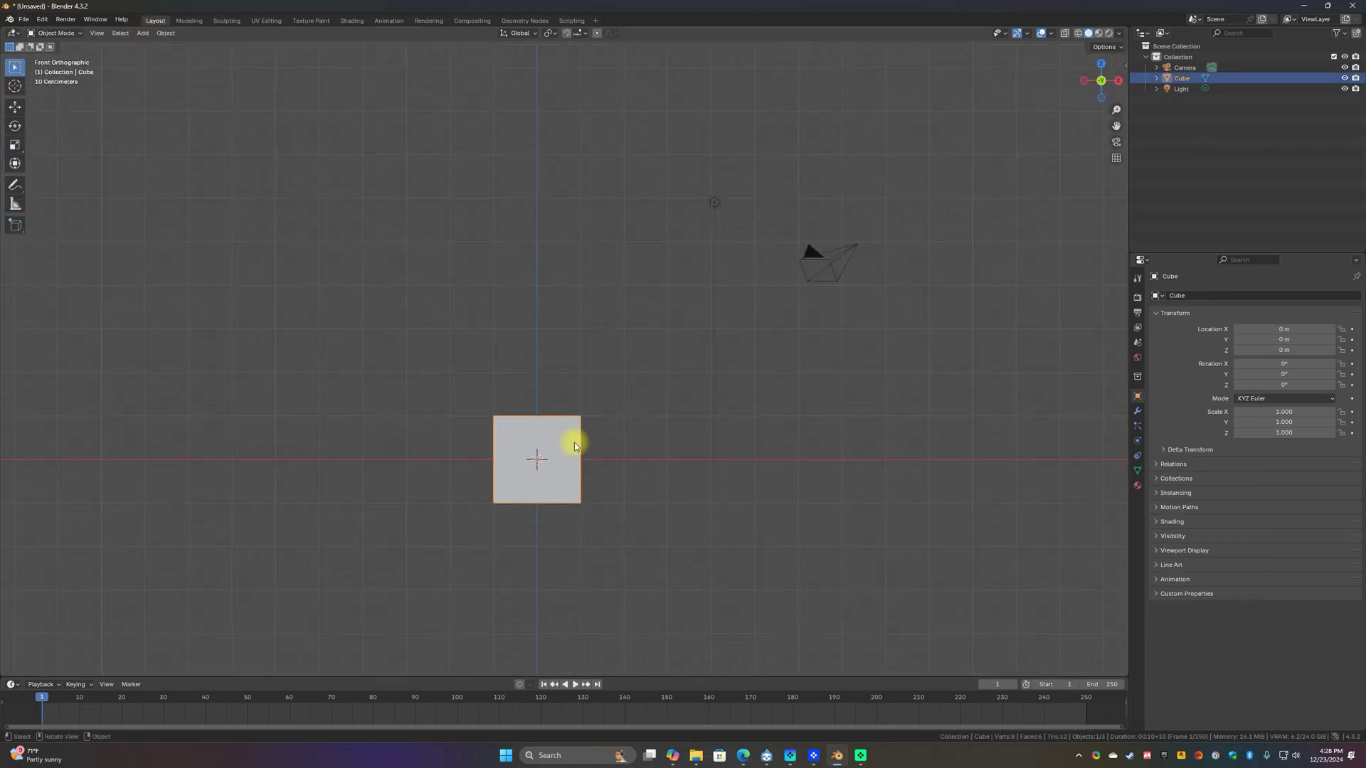
{"action": "key", "text": "Delete"}
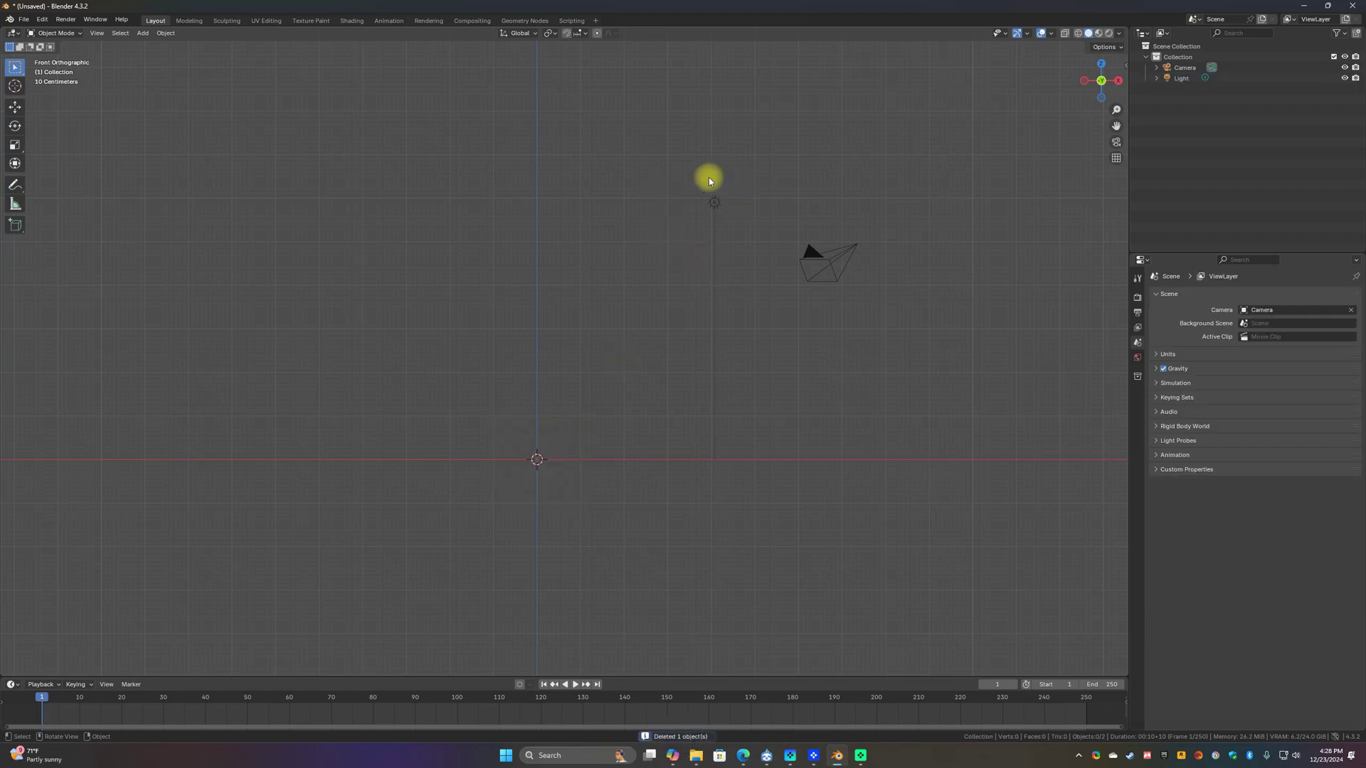
{"action": "left_click_drag", "start_coordinate": [680, 160], "coordinate": [885, 308]}
{"action": "key", "text": "Delete"}
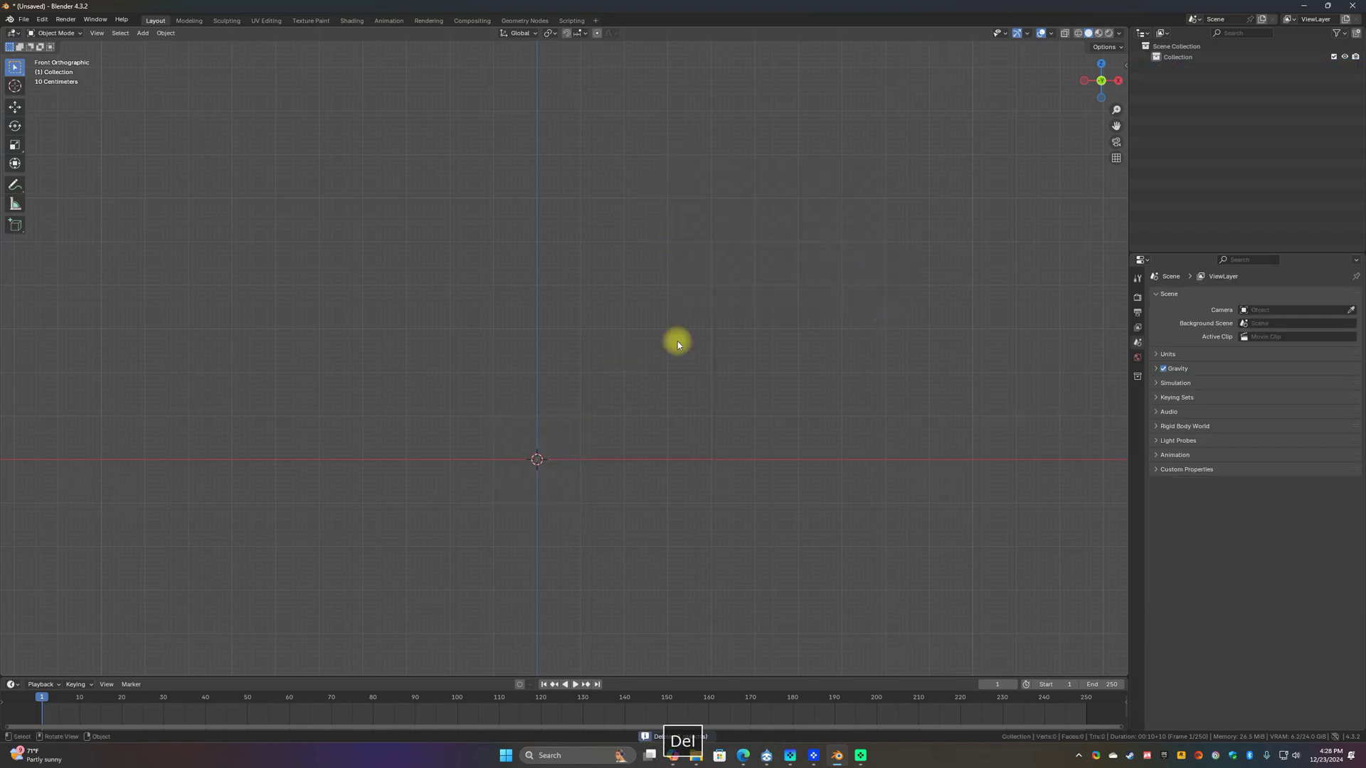
{"action": "left_click", "coordinate": [43, 20]}
{"action": "left_click", "coordinate": [79, 165]}
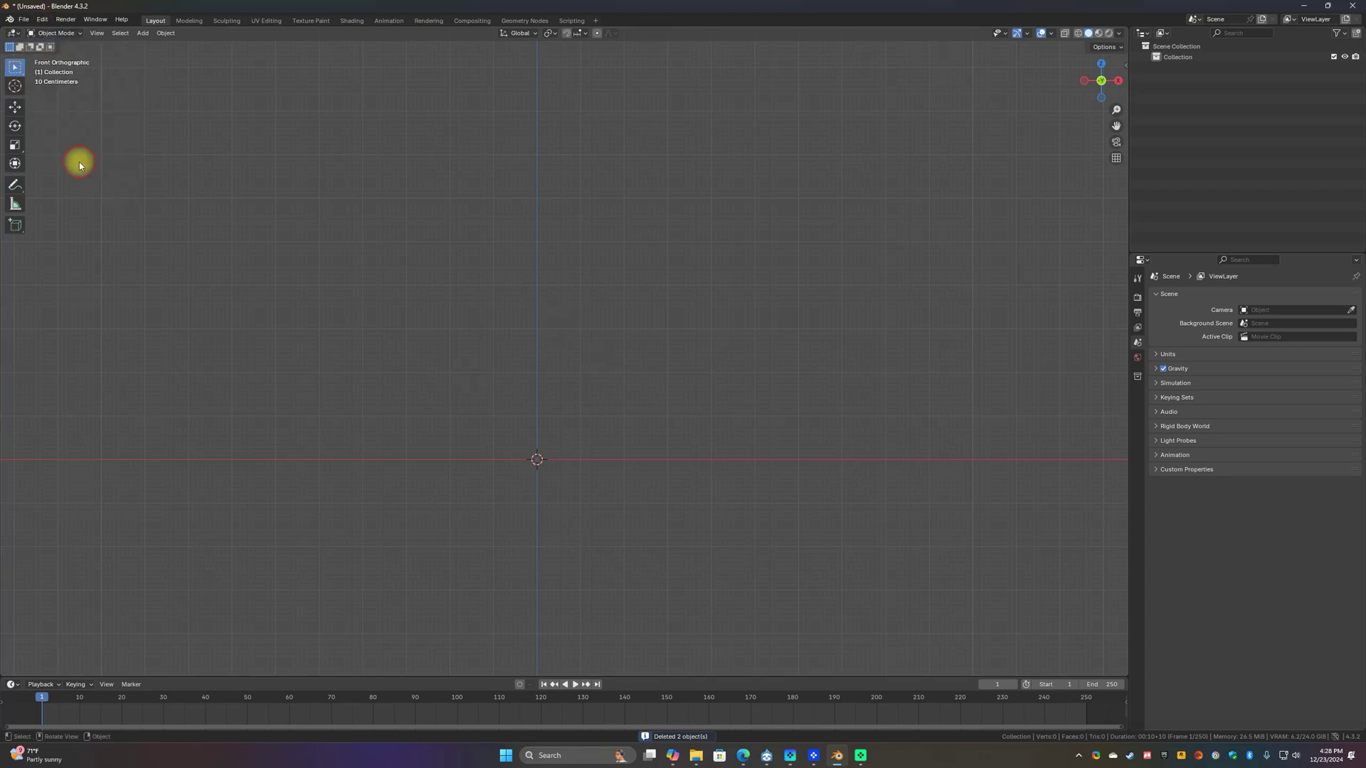
{"action": "left_click", "coordinate": [43, 20]}
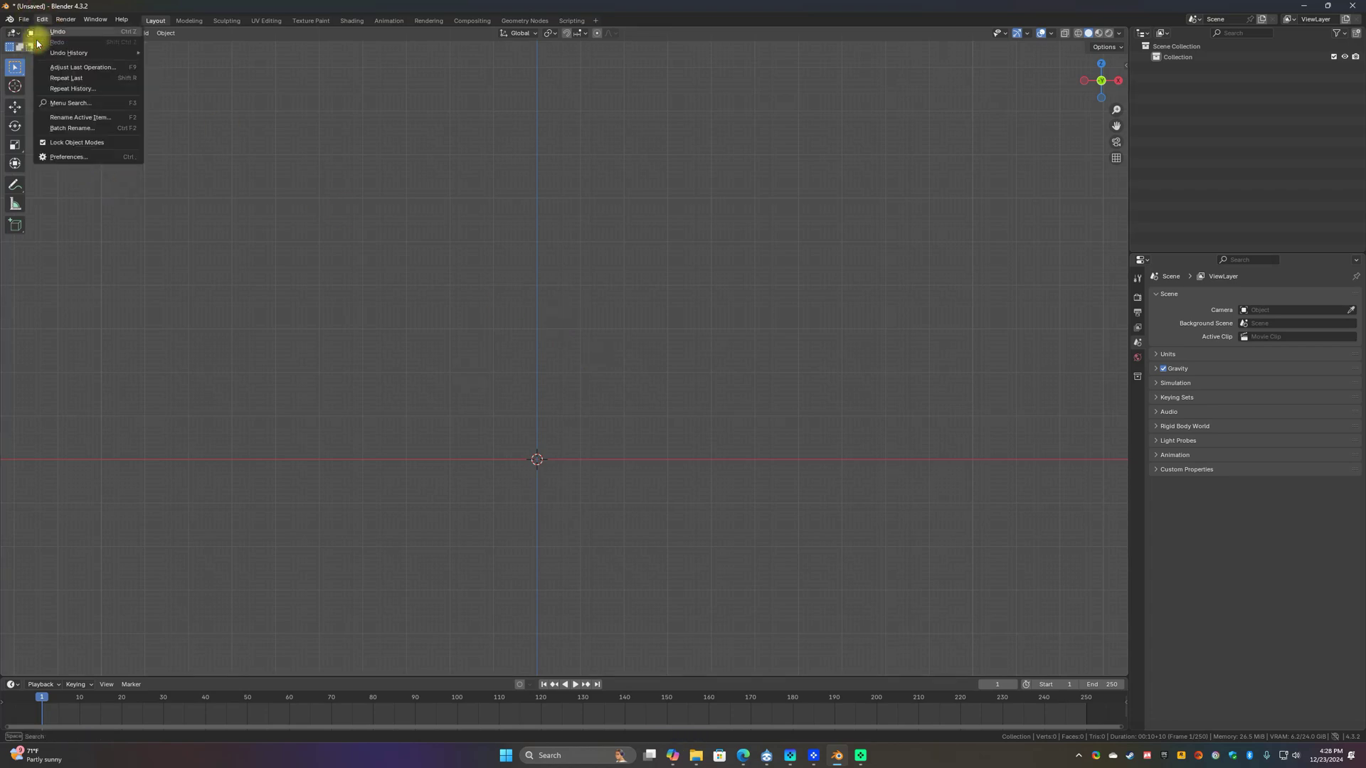
{"action": "left_click", "coordinate": [62, 157]}
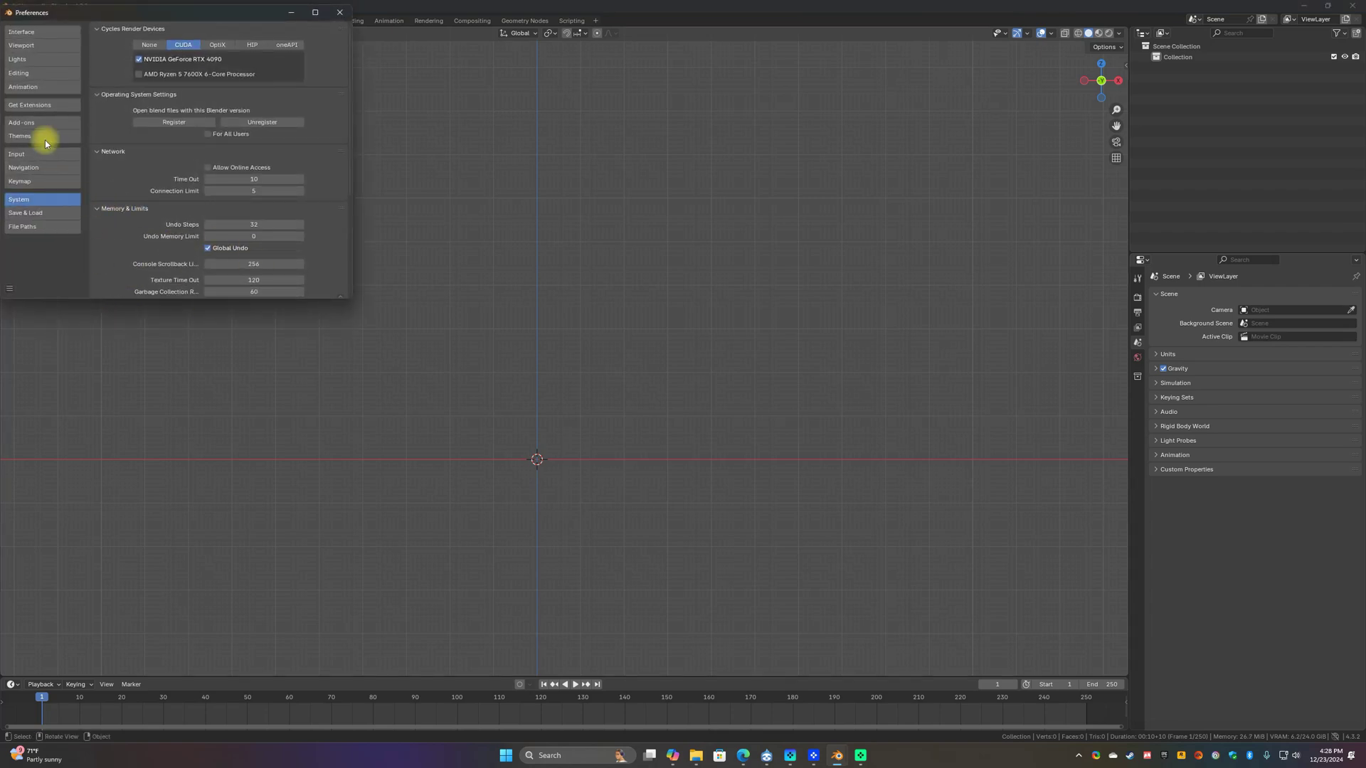
{"action": "left_click", "coordinate": [23, 123]}
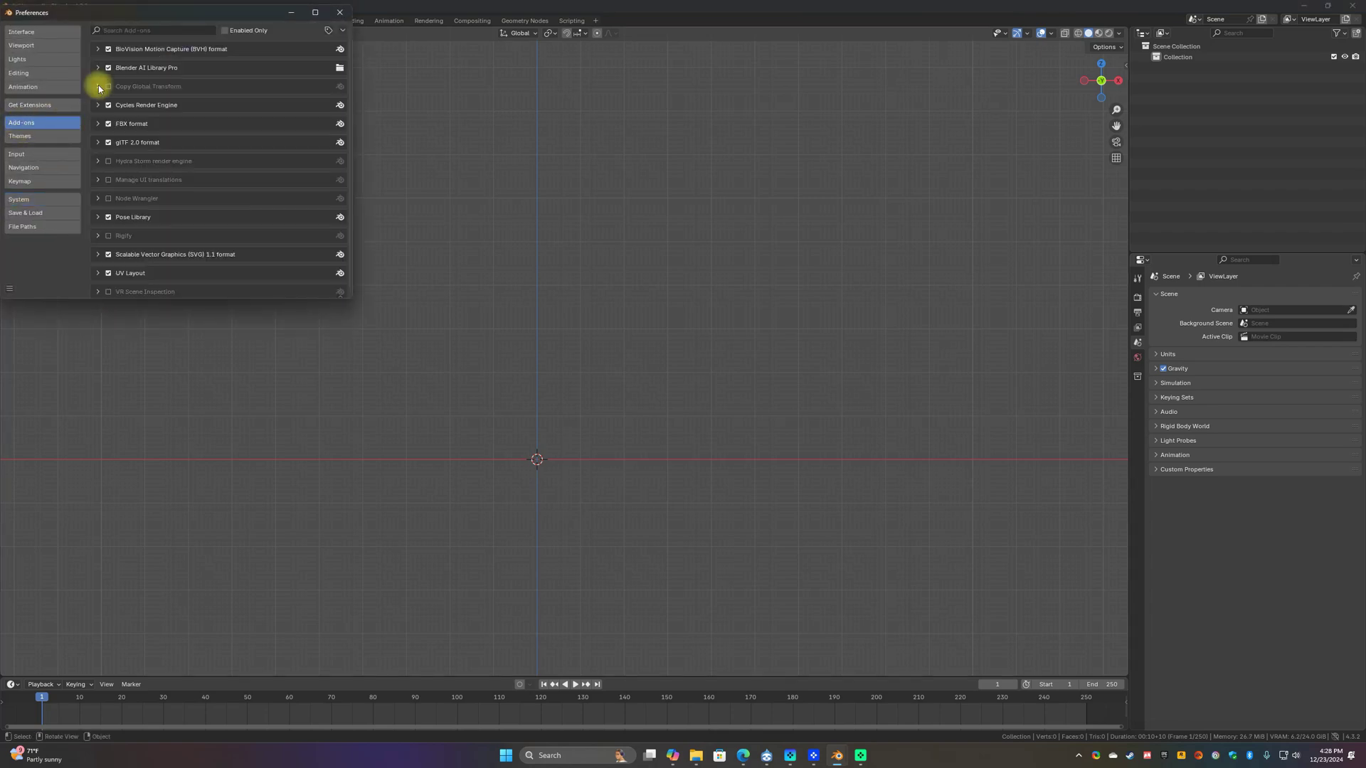
{"action": "left_click", "coordinate": [342, 31]}
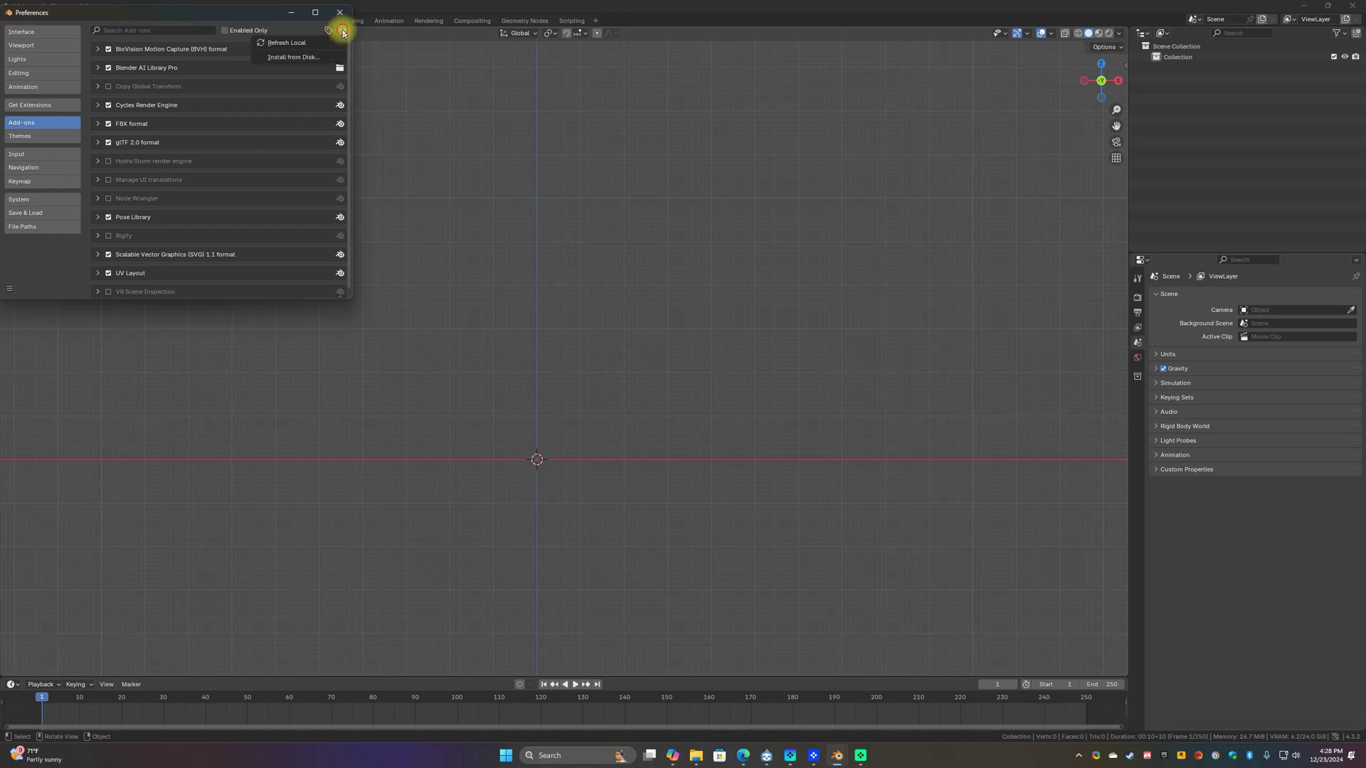
{"action": "left_click", "coordinate": [305, 63]}
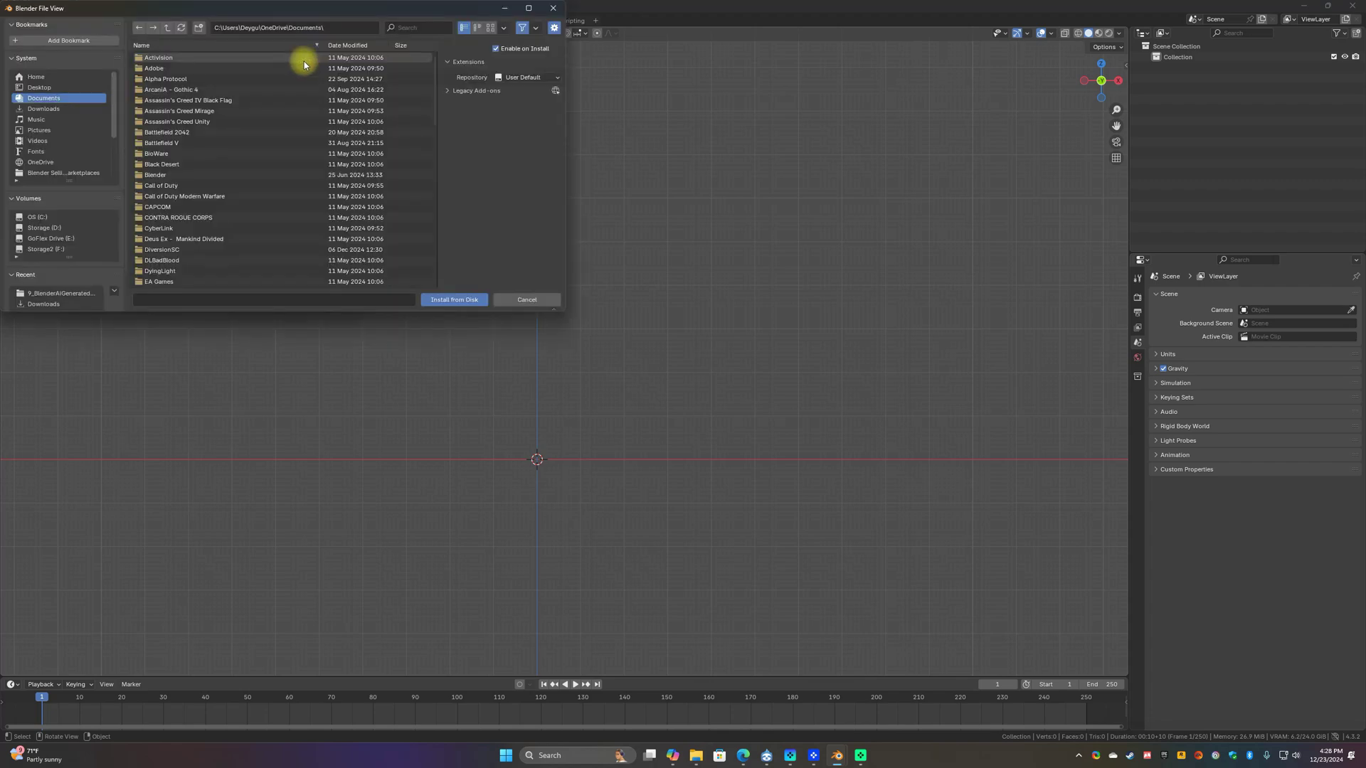
{"action": "left_click", "coordinate": [52, 110]}
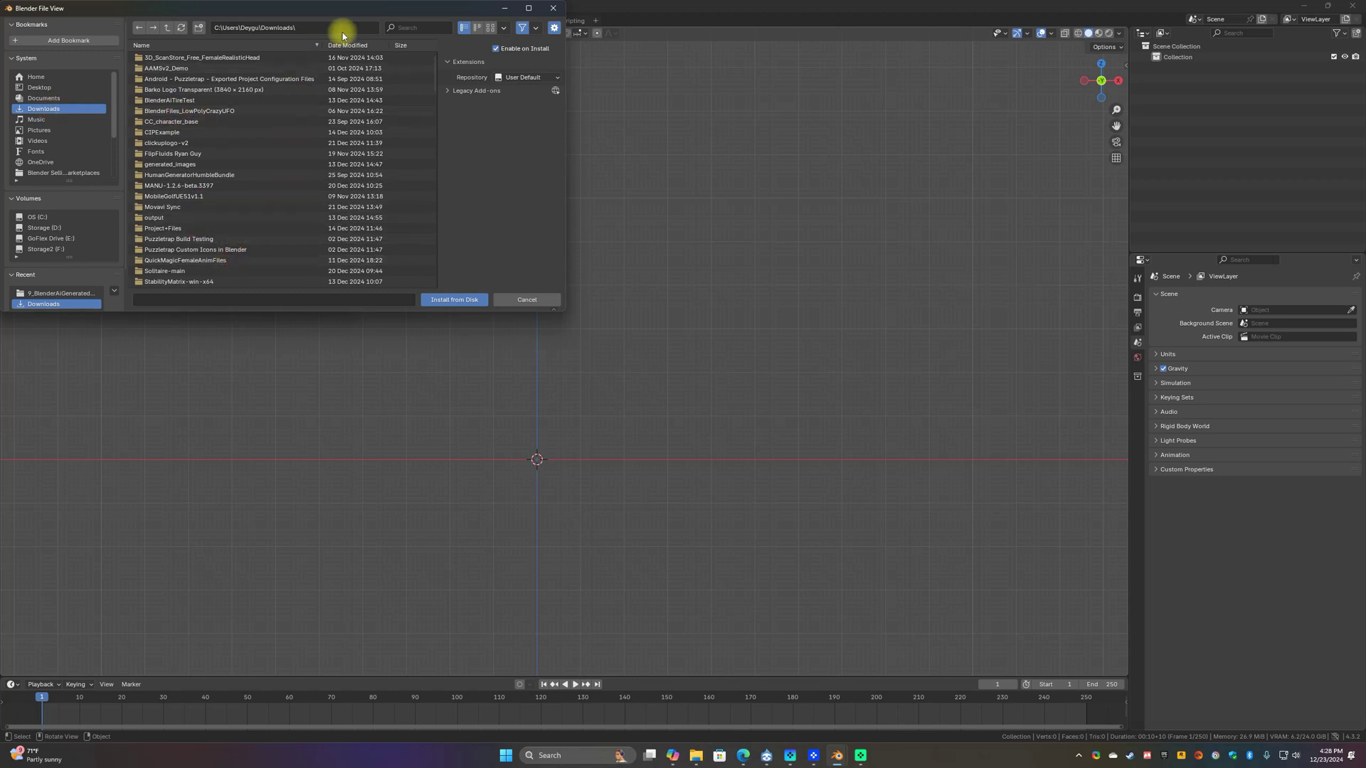
{"action": "type", "text": "AiL"}
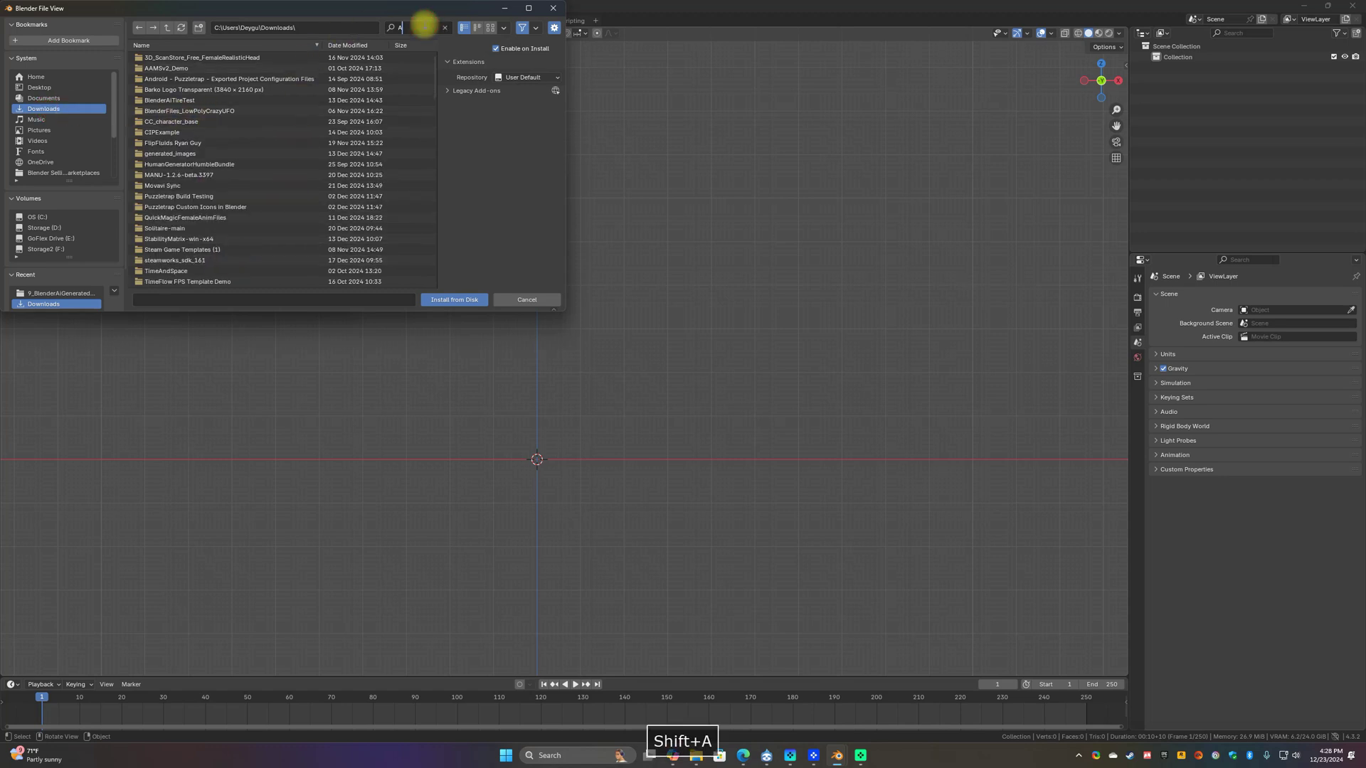
{"action": "key", "text": "BackSpace"}
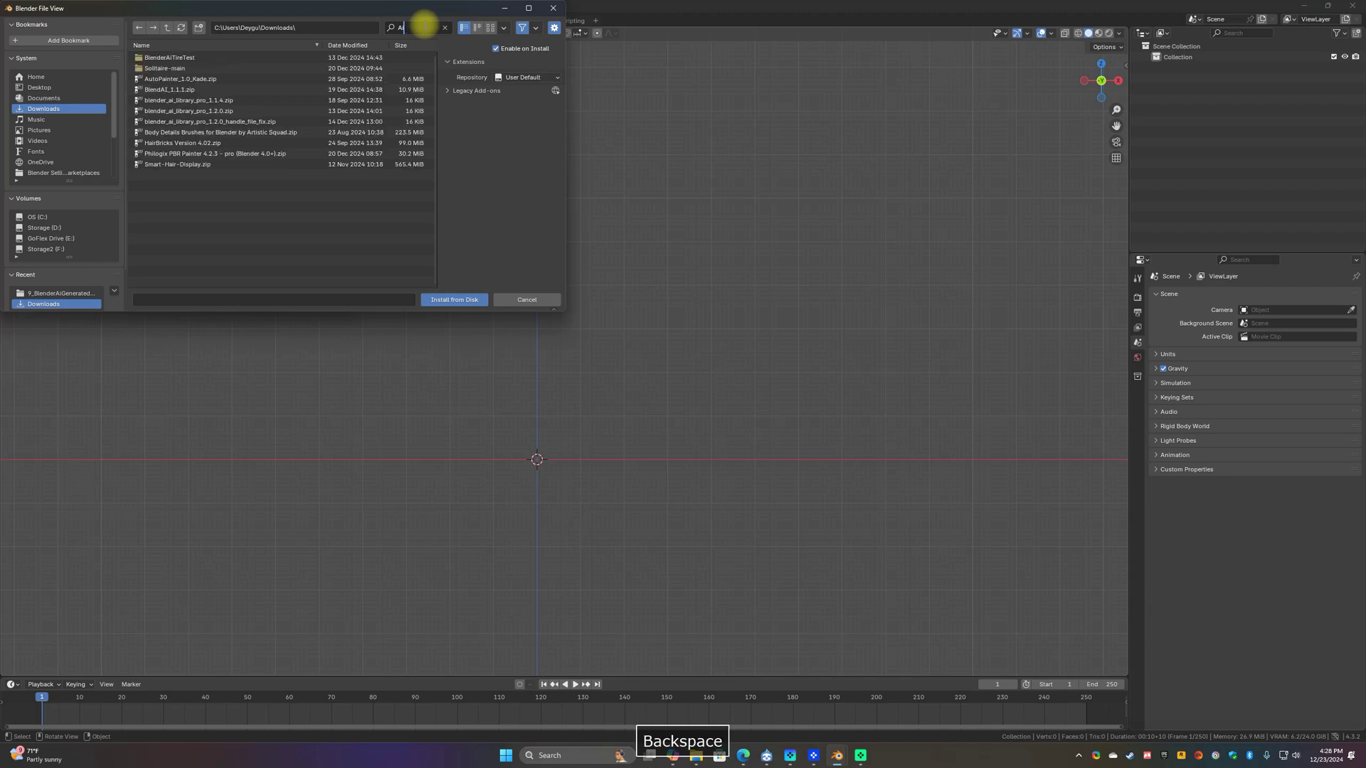
{"action": "key", "text": "Return"}
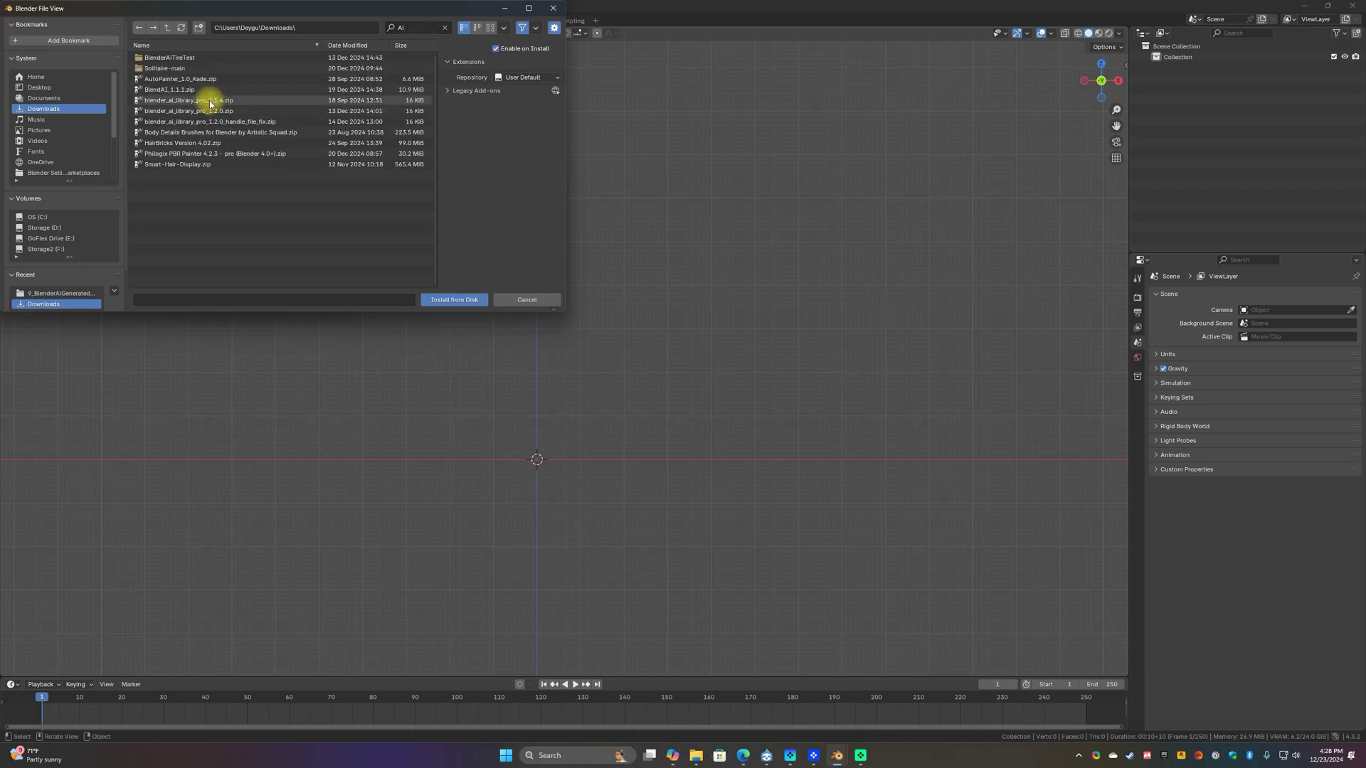
{"action": "left_click", "coordinate": [546, 303]}
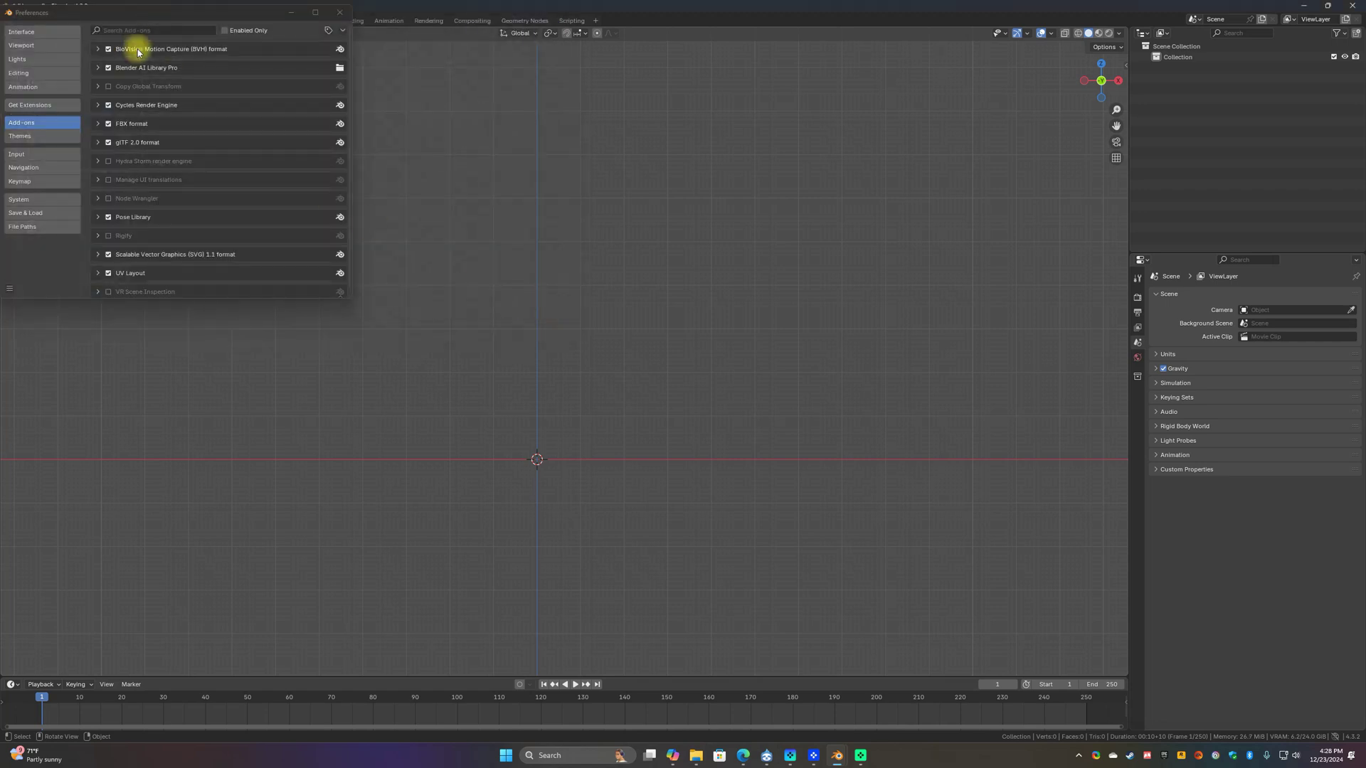
Expand the Blender AI Library Pro add-on, confirm its modules are installed, and close Preferences
{"action": "left_click", "coordinate": [98, 68]}
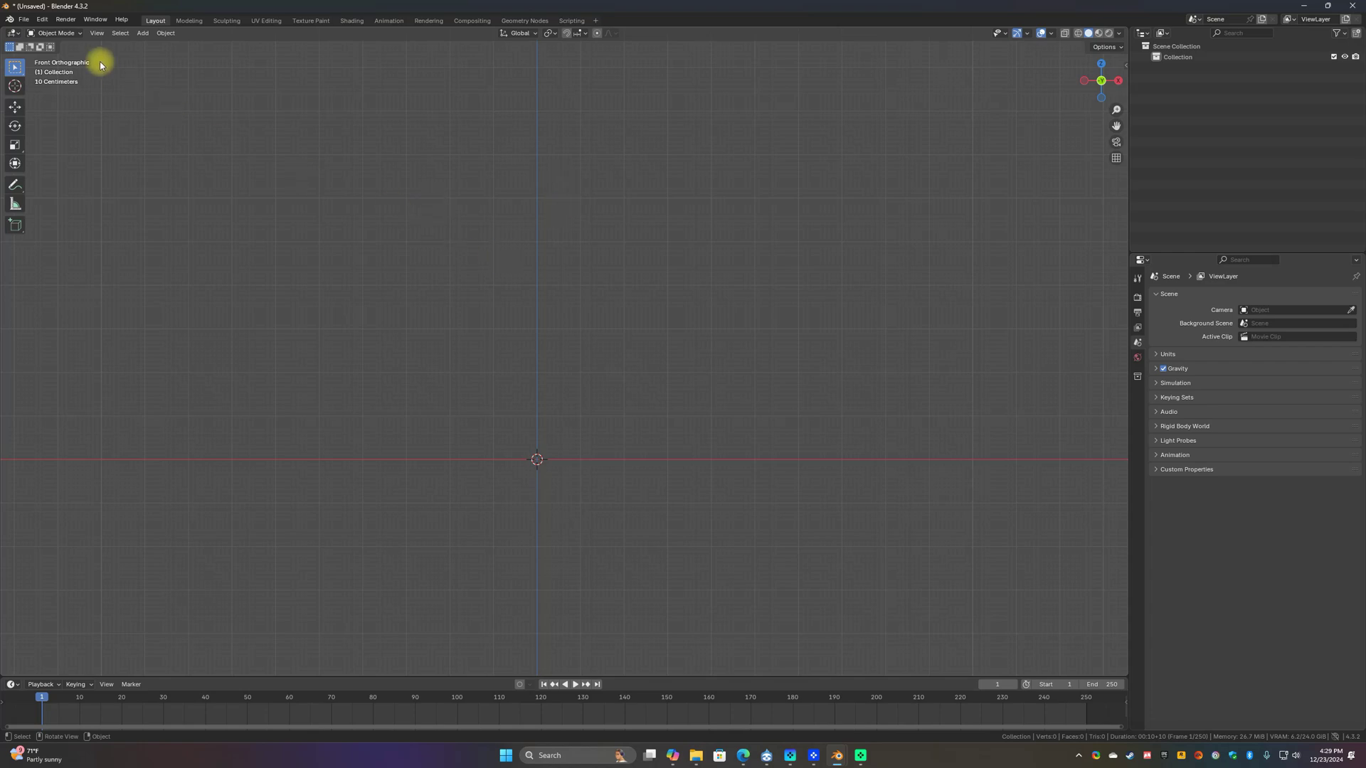
{"action": "mouse_move", "coordinate": [847, 765]}
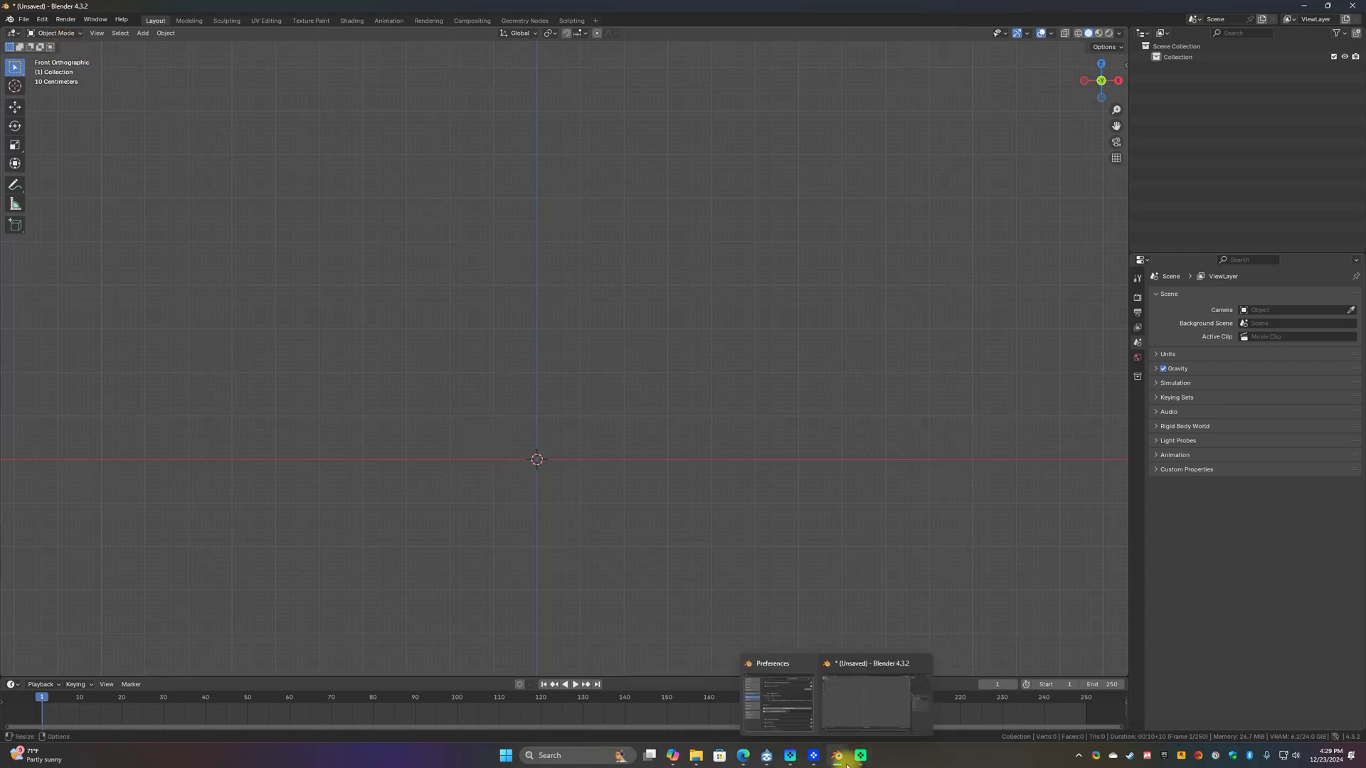
{"action": "left_click", "coordinate": [778, 663]}
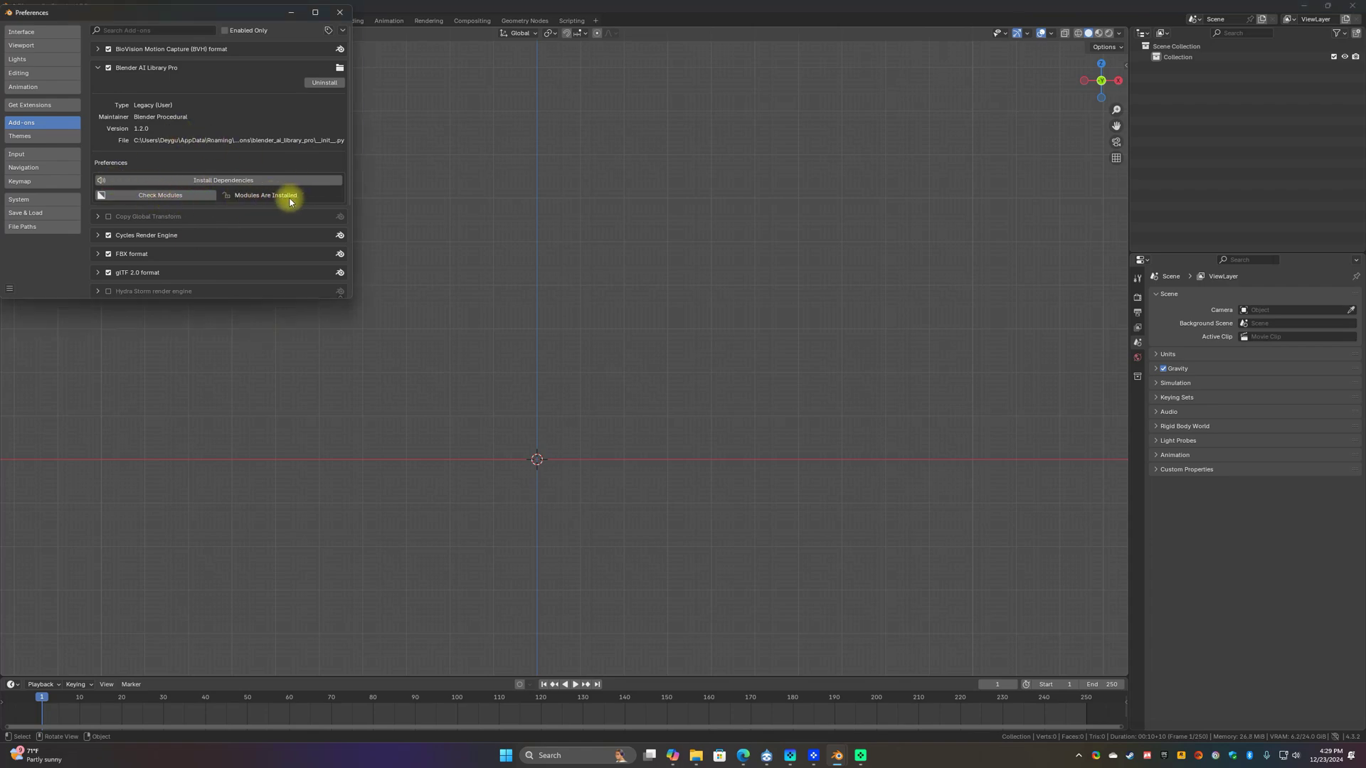
{"action": "left_click", "coordinate": [339, 13]}
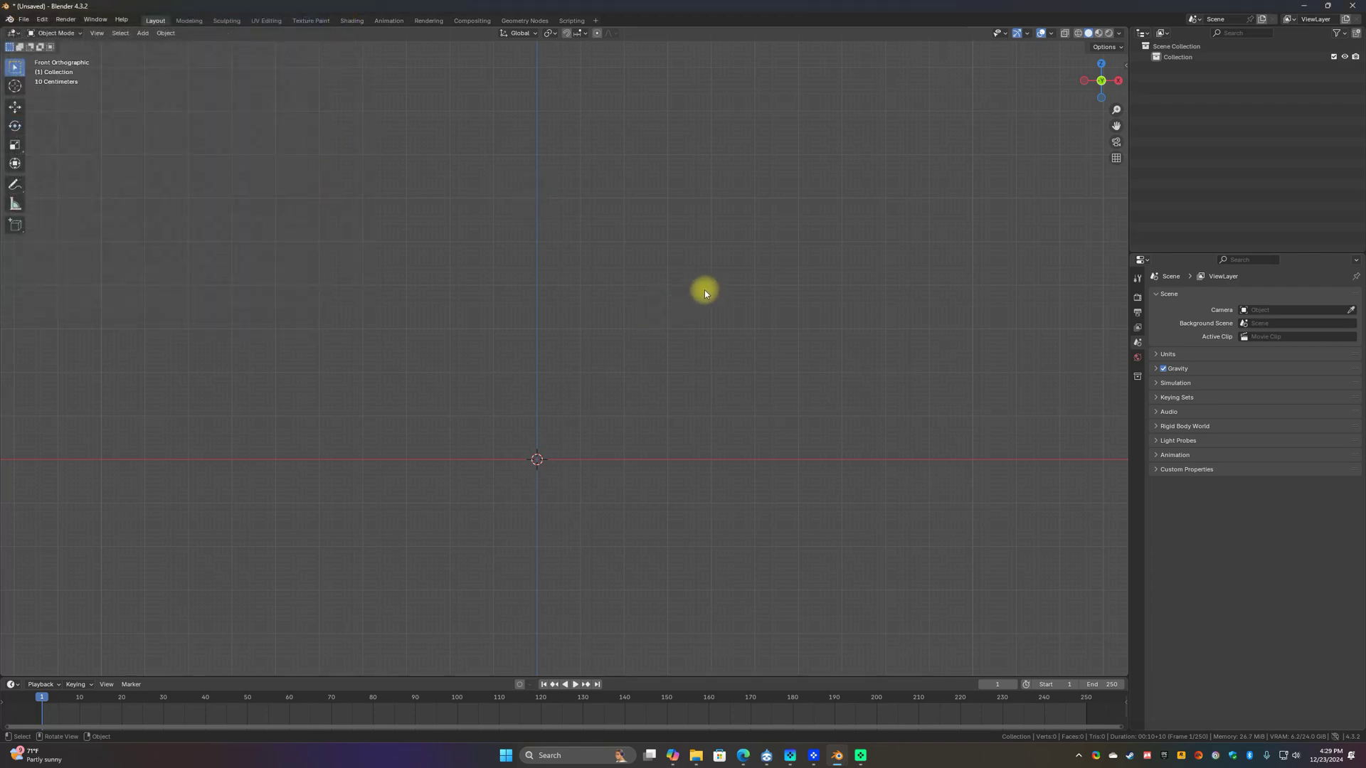
Open the sidebar on the Blender AI Library Pro tab, widen it, and select the Prompt field
{"action": "key", "text": "n"}
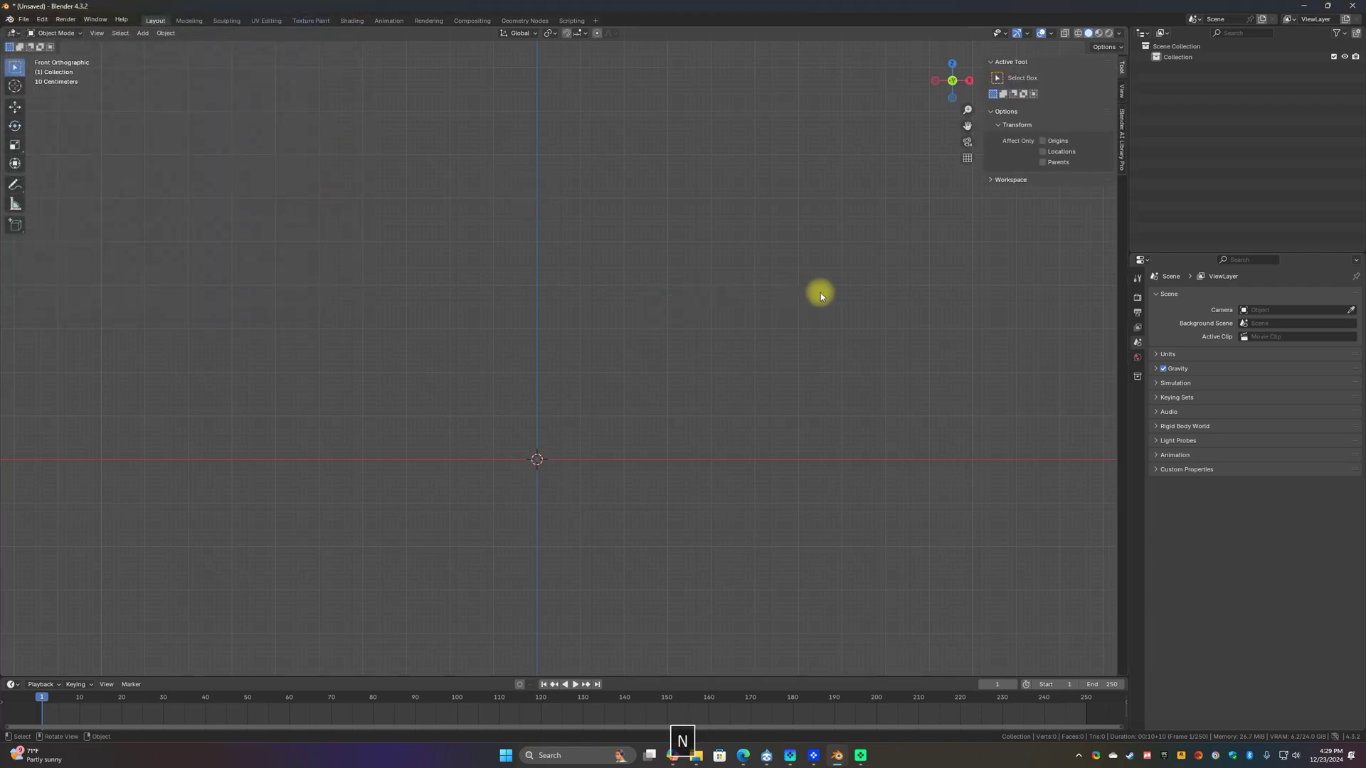
{"action": "left_click", "coordinate": [1122, 143]}
{"action": "left_click_drag", "start_coordinate": [983, 224], "coordinate": [828, 217]}
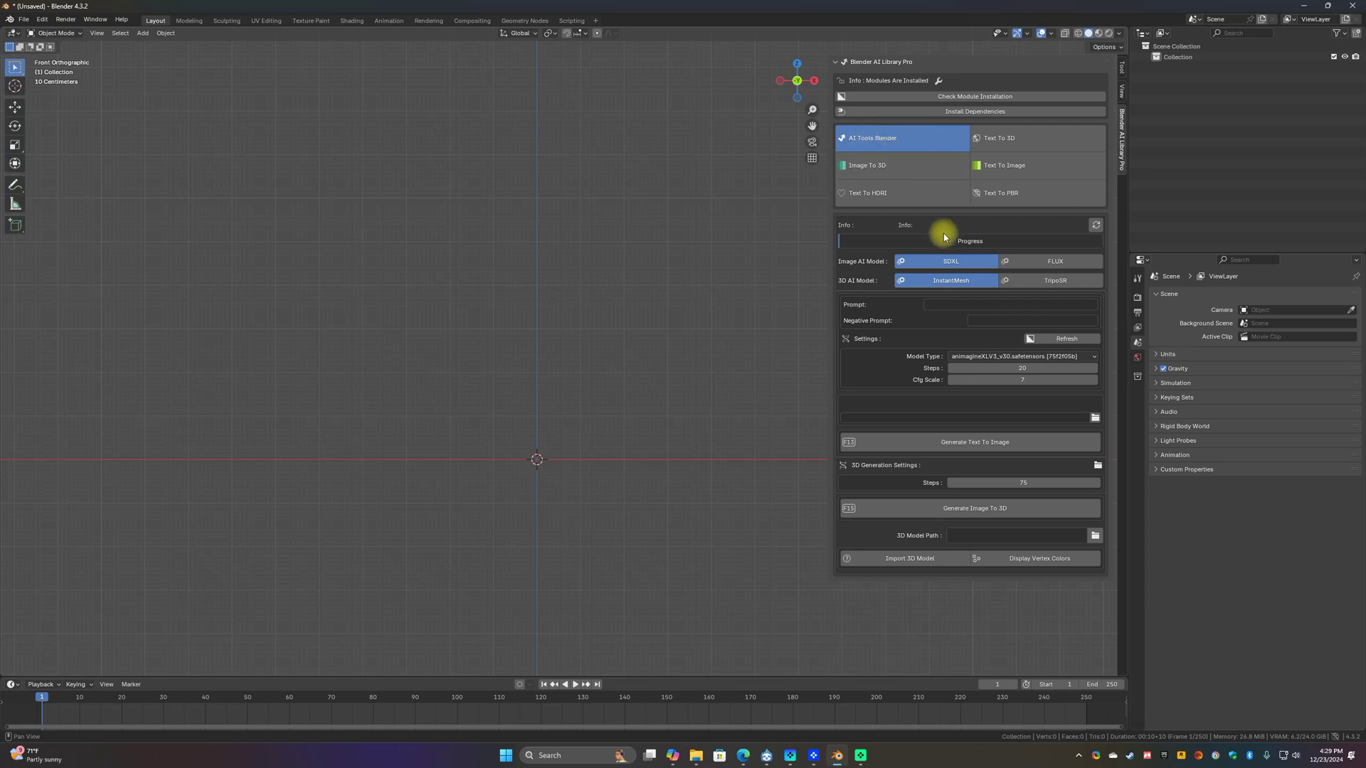
{"action": "left_click", "coordinate": [939, 304]}
Enter the prompt 'snoopy, stylized, 3d model' and generate the image
{"action": "type", "text": "snoopy"}
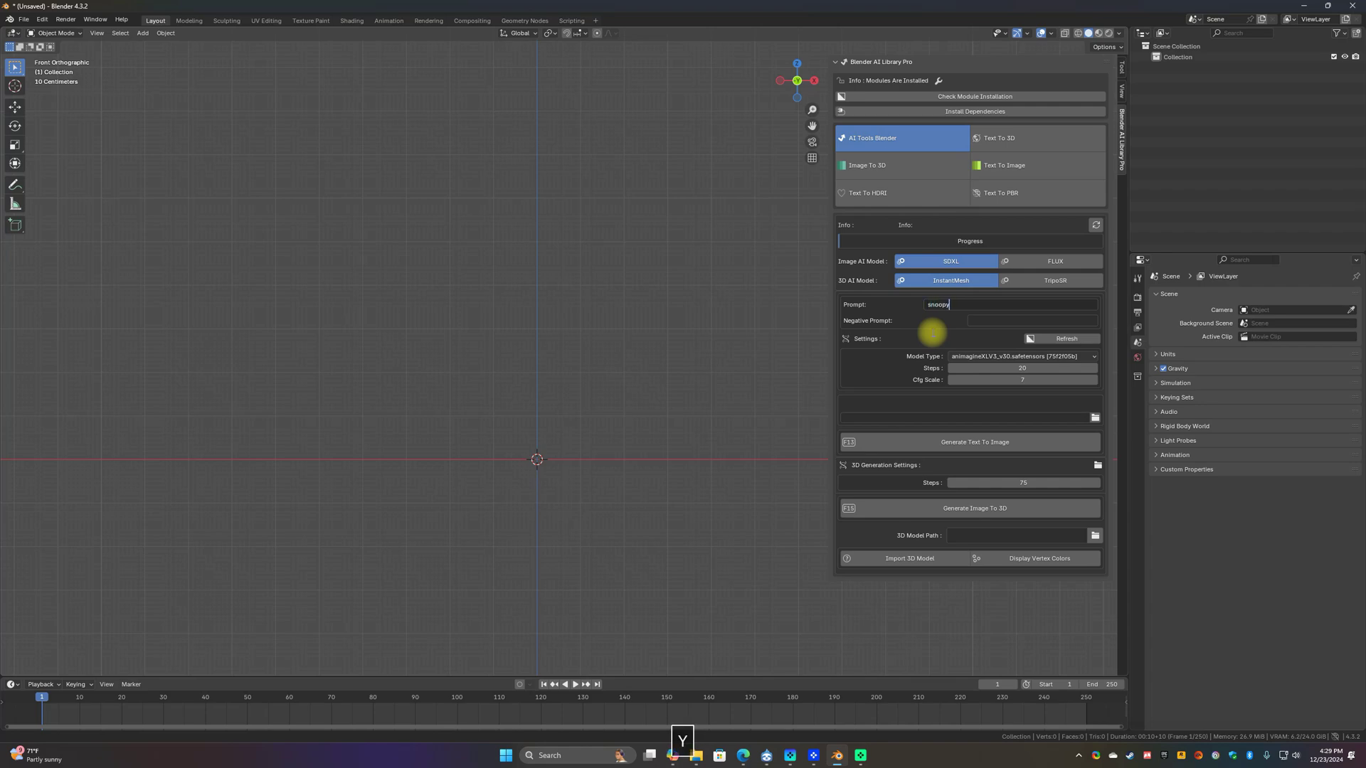
{"action": "type", "text": ", stylized, 3d model"}
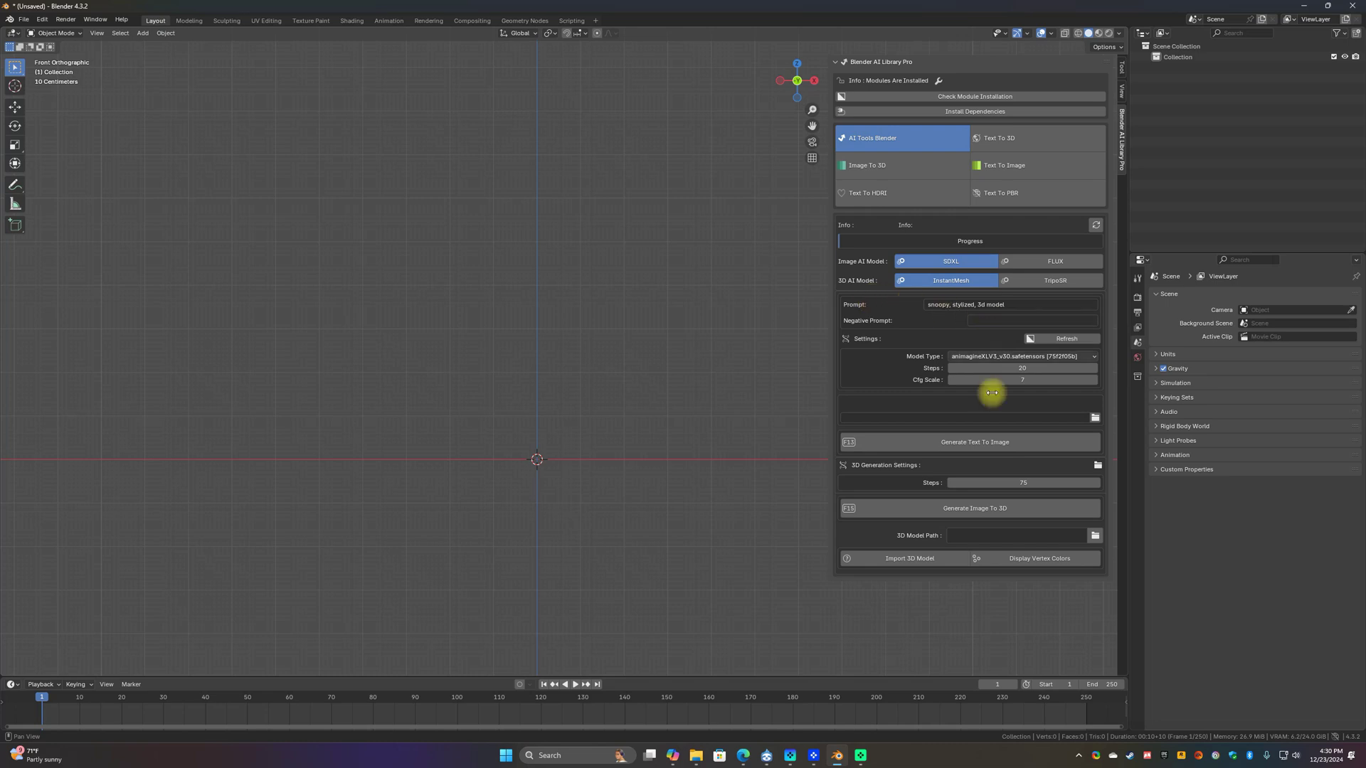
{"action": "left_click", "coordinate": [978, 443]}
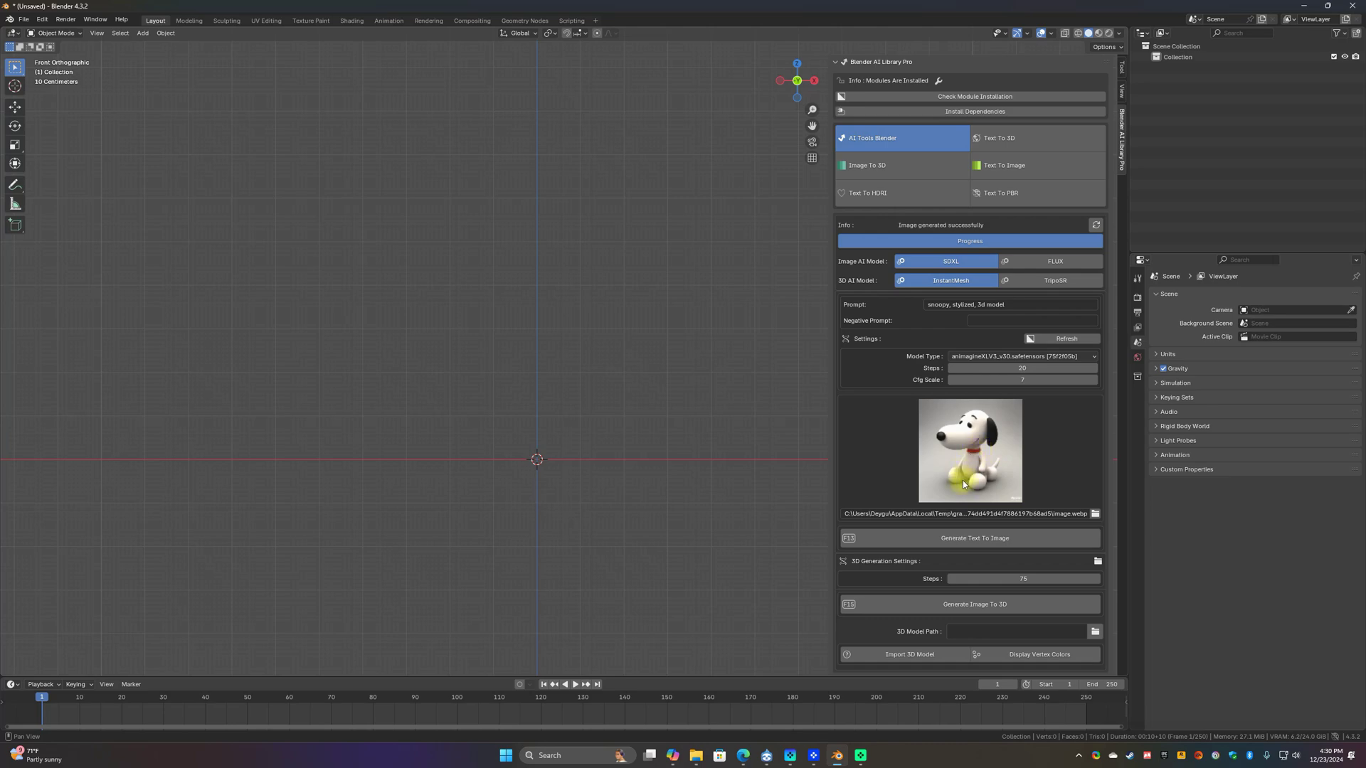
Convert the generated Snoopy image into a 3D model in the scene
{"action": "scroll", "coordinate": [963, 480], "scroll_direction": "down", "scroll_amount": 1}
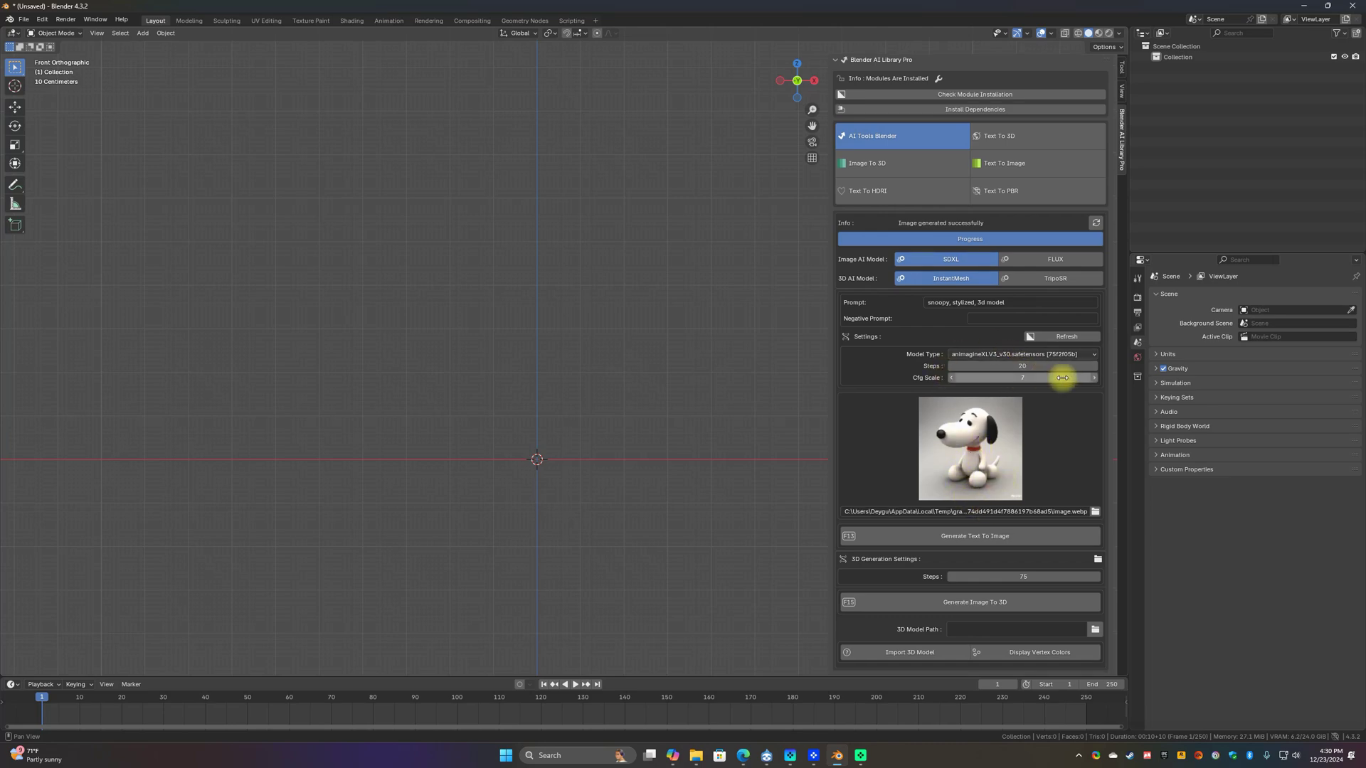
{"action": "left_click", "coordinate": [993, 605]}
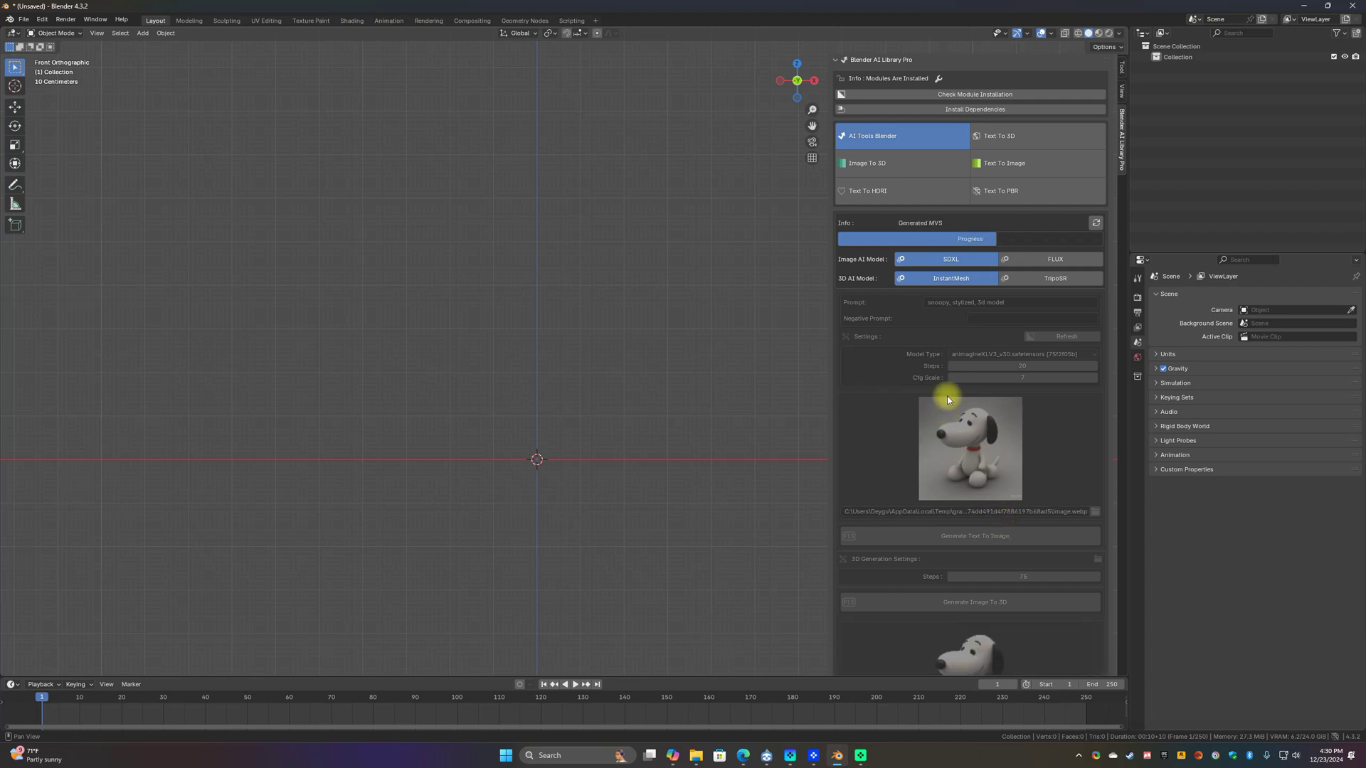
{"action": "scroll", "coordinate": [979, 472], "scroll_direction": "down", "scroll_amount": 5}
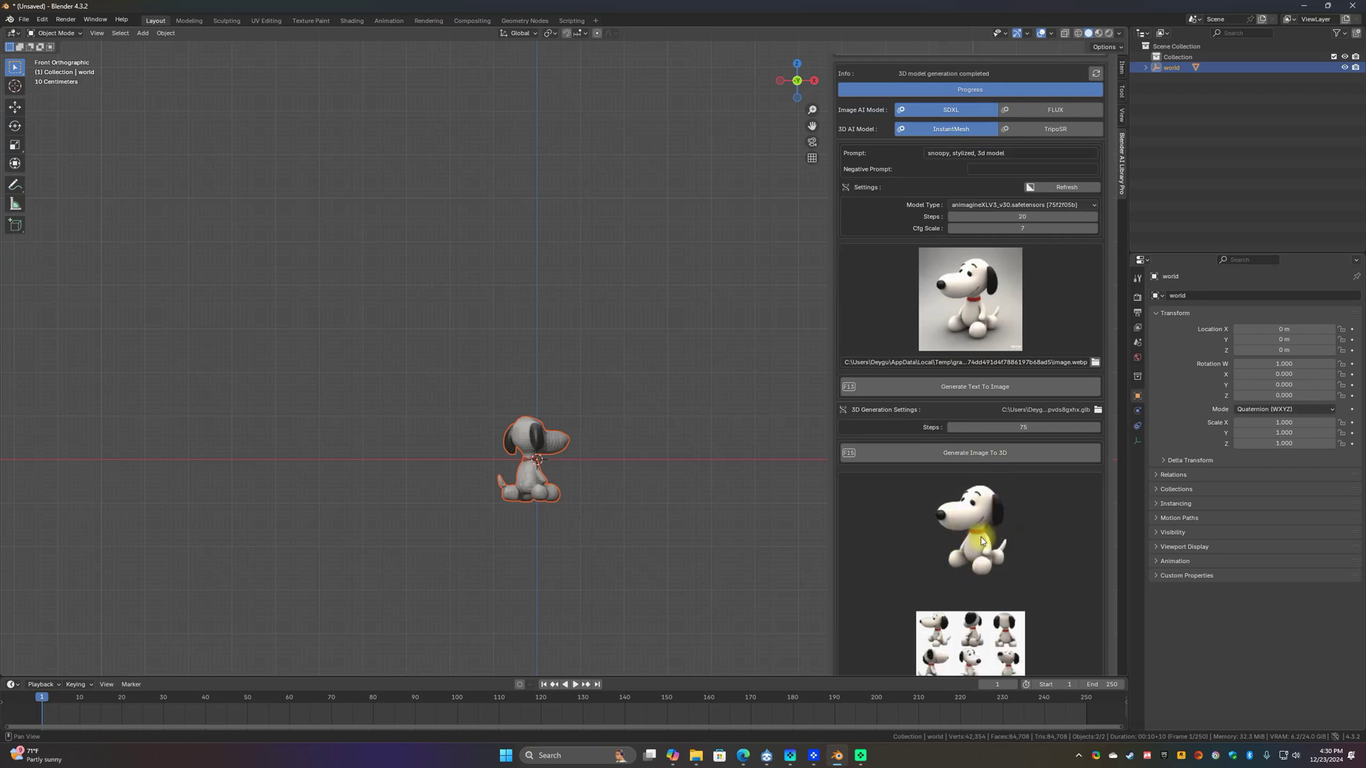
Rotate Snoopy about -170° around the Z axis, then return to front view and select it
{"action": "scroll", "coordinate": [981, 540], "scroll_direction": "down", "scroll_amount": 3}
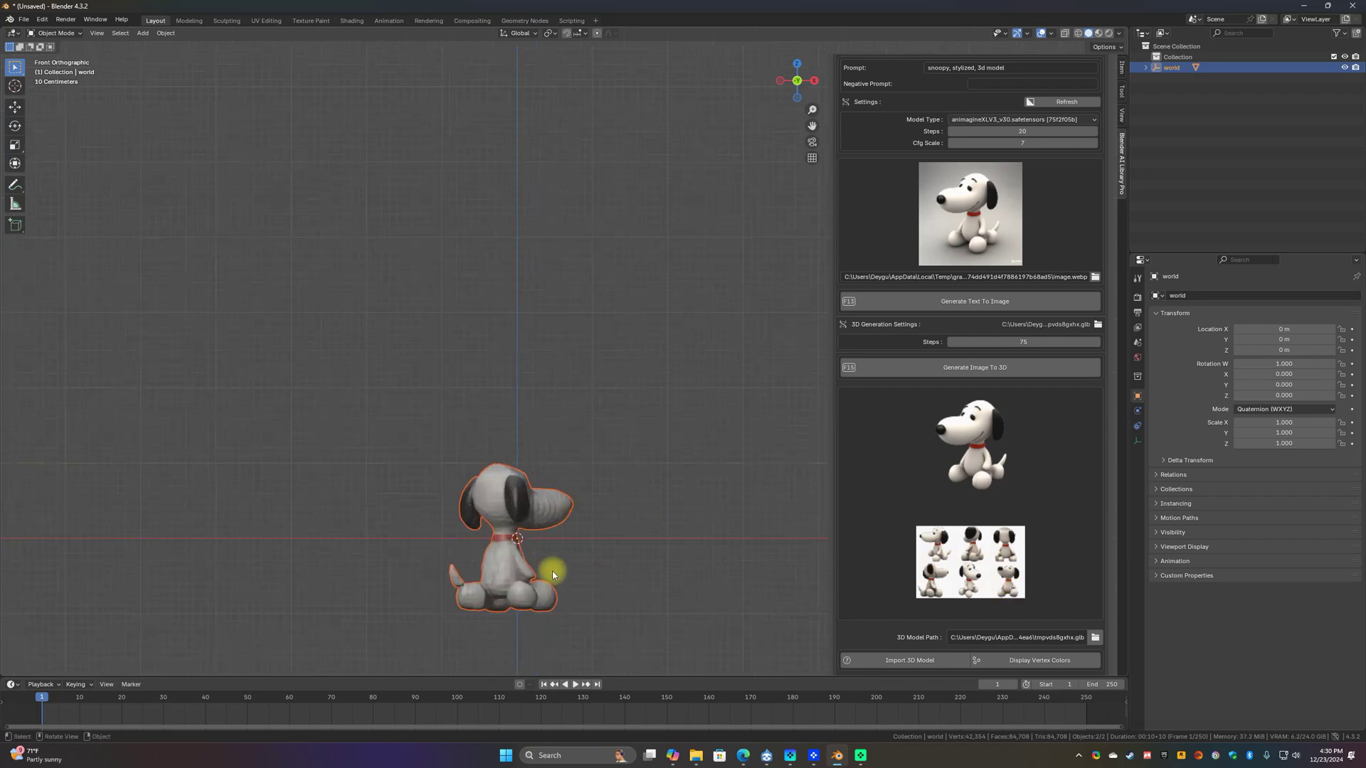
{"action": "scroll", "coordinate": [576, 601], "scroll_direction": "up", "scroll_amount": 2}
{"action": "middle_click_drag", "start_coordinate": [577, 600], "coordinate": [586, 407], "text": "shift"}
{"action": "scroll", "coordinate": [586, 407], "scroll_direction": "up", "scroll_amount": 5}
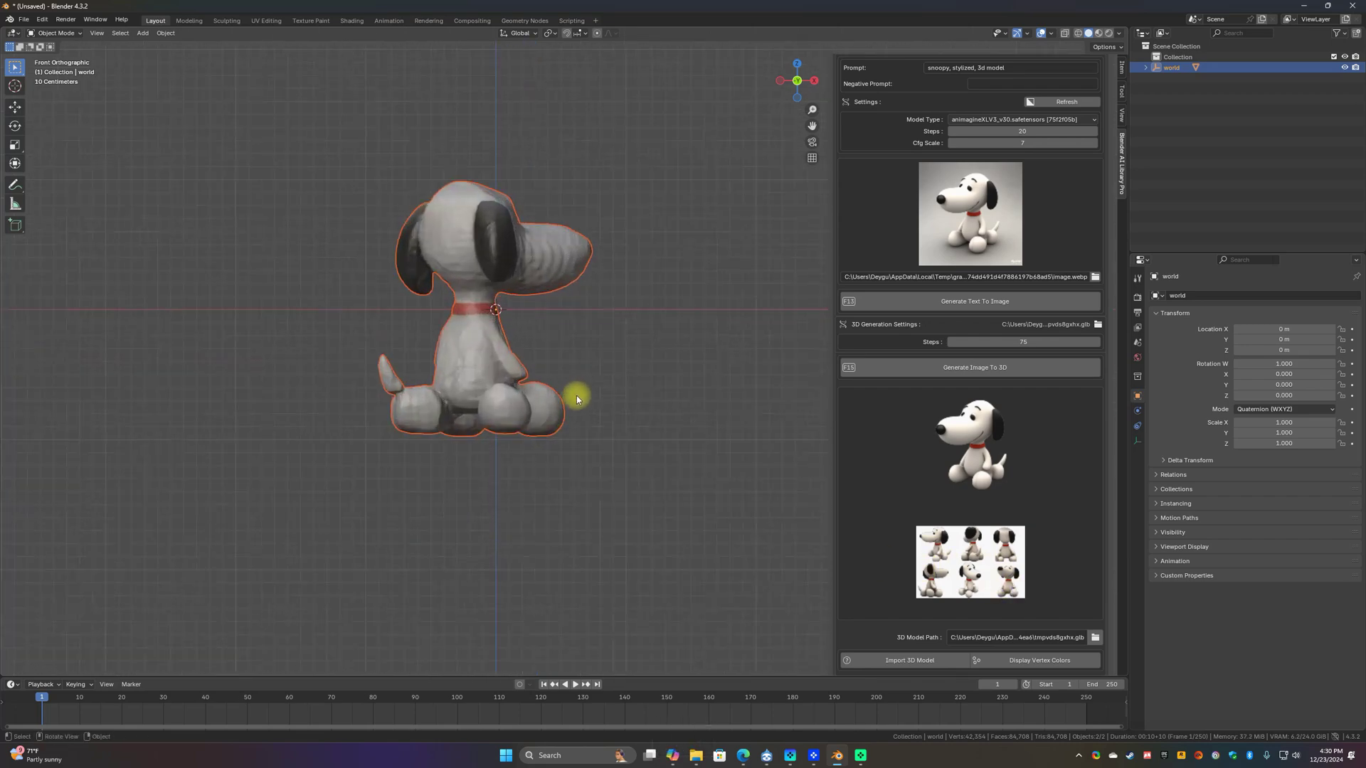
{"action": "middle_click_drag", "start_coordinate": [564, 337], "coordinate": [575, 388], "text": "shift"}
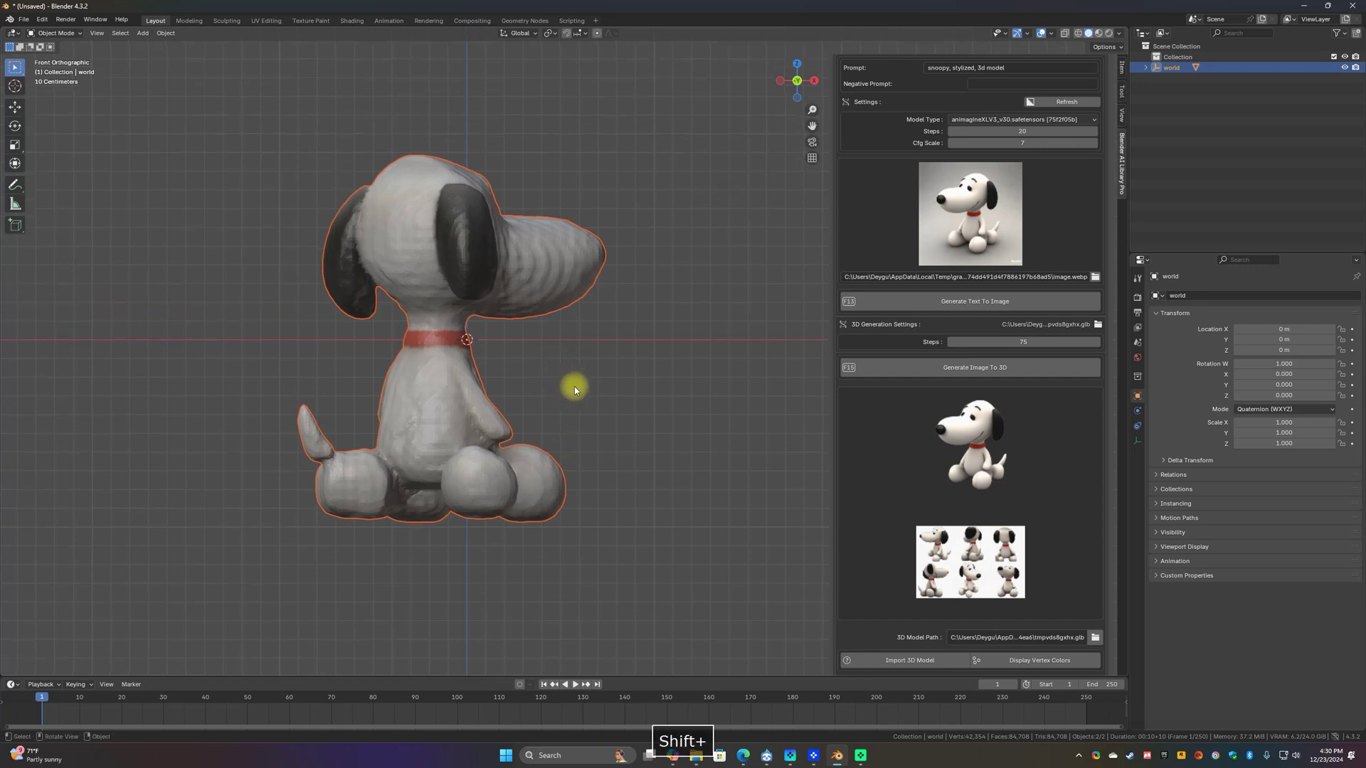
{"action": "key", "text": "r"}
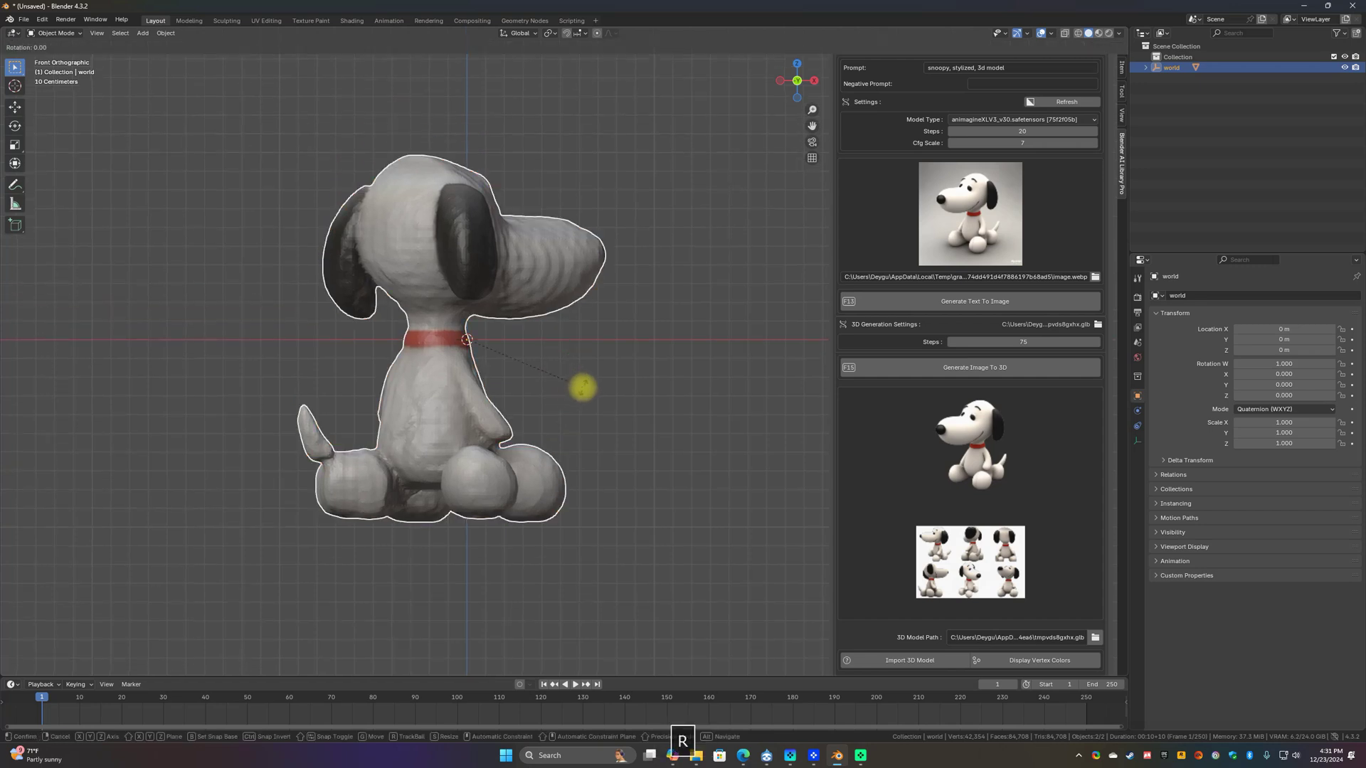
{"action": "key", "text": "z"}
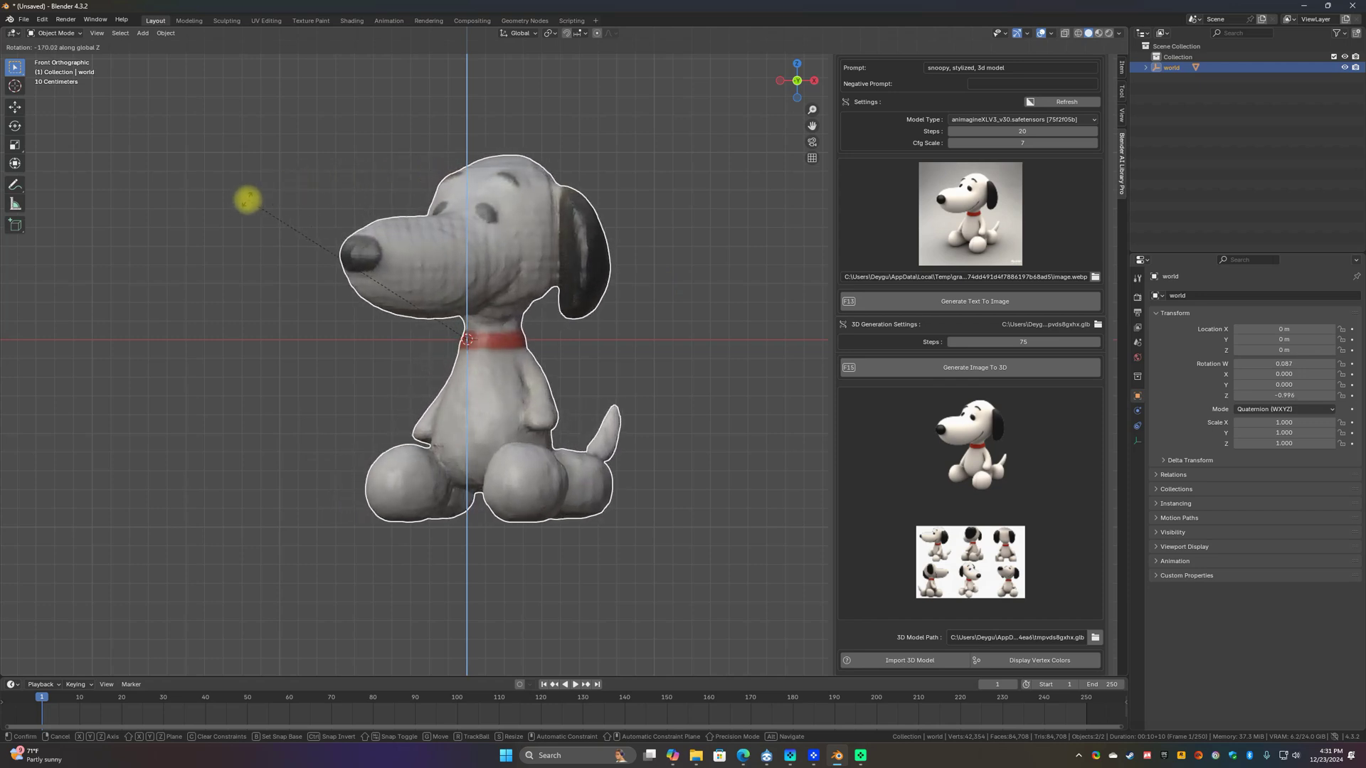
{"action": "left_click", "coordinate": [305, 208]}
{"action": "middle_click_drag", "start_coordinate": [305, 208], "coordinate": [549, 309]}
{"action": "key", "text": "End"}
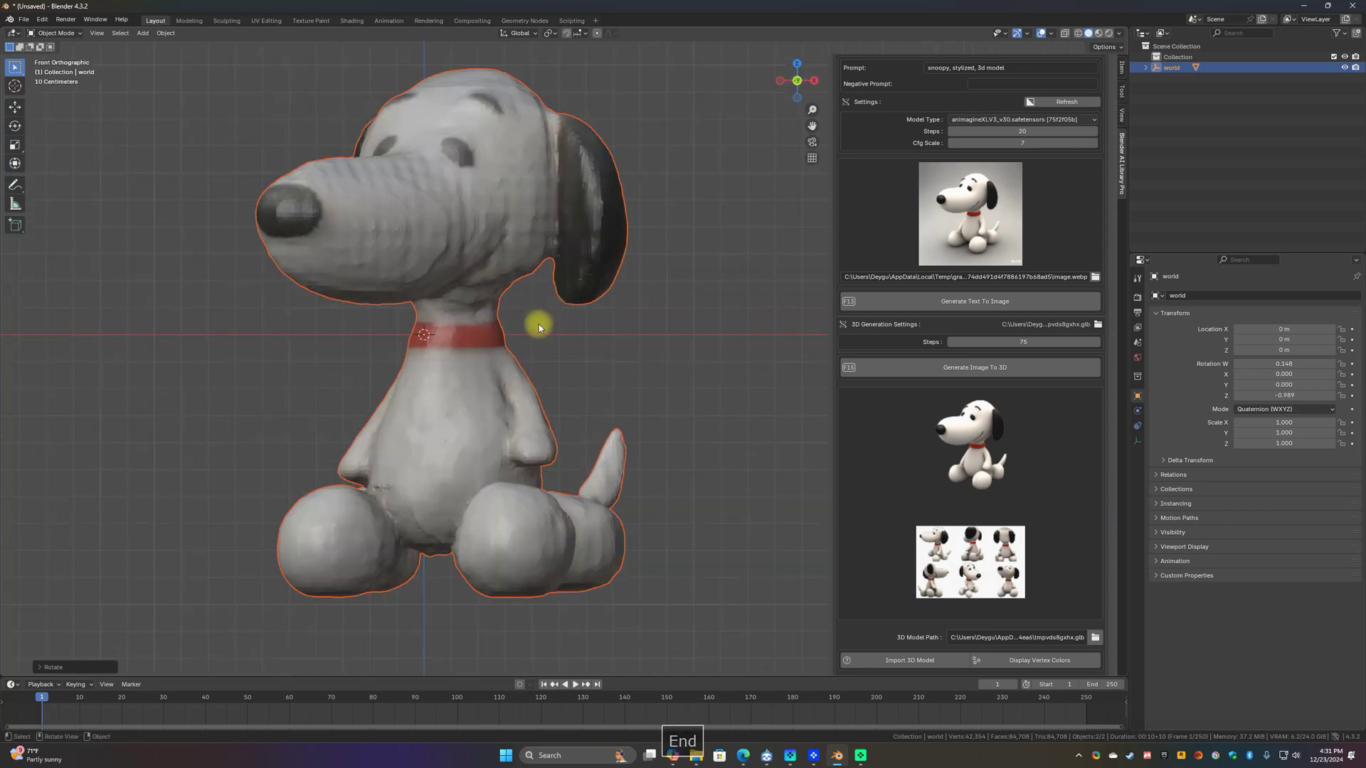
{"action": "left_click", "coordinate": [502, 231]}
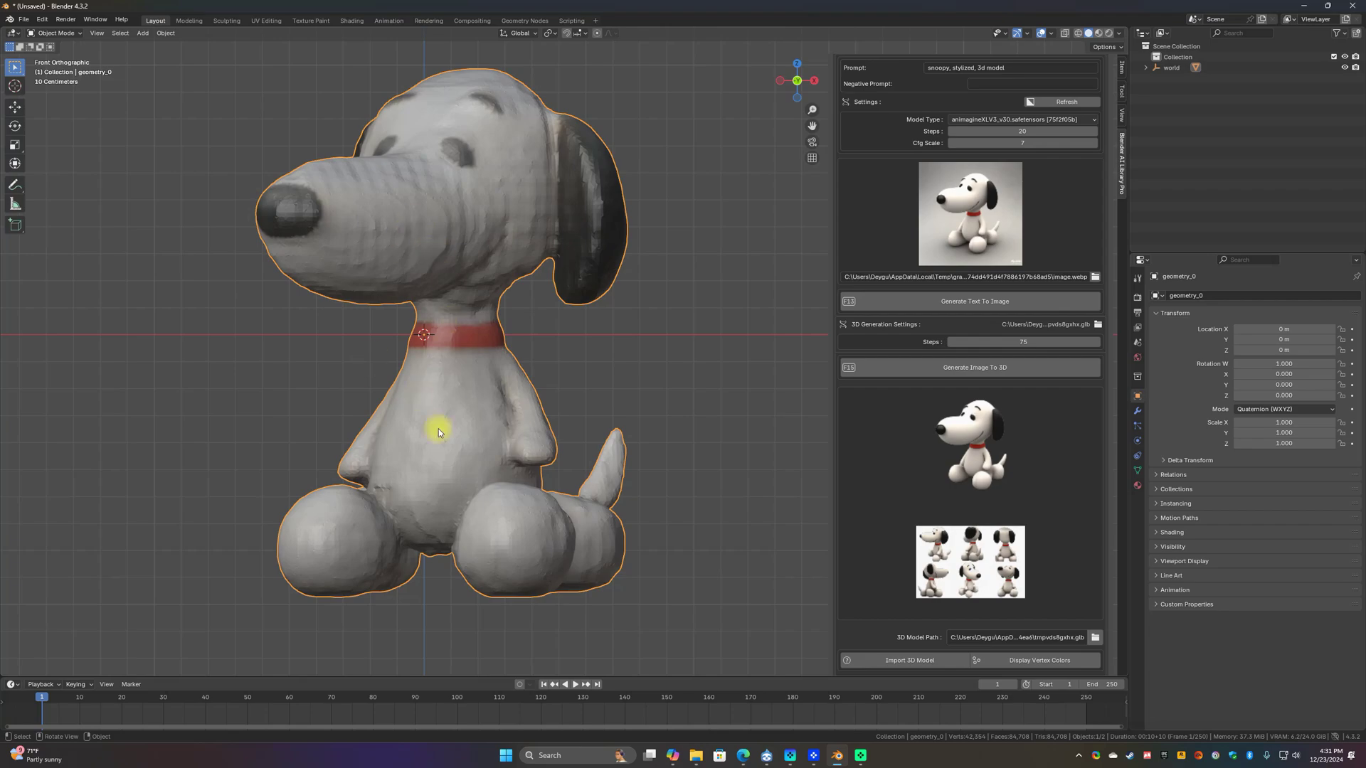
Inspect the geometry_0 mesh in Edit Mode, then apply Shade Smooth to it
{"action": "key", "text": "Tab"}
{"action": "scroll", "coordinate": [437, 349], "scroll_direction": "up", "scroll_amount": 5}
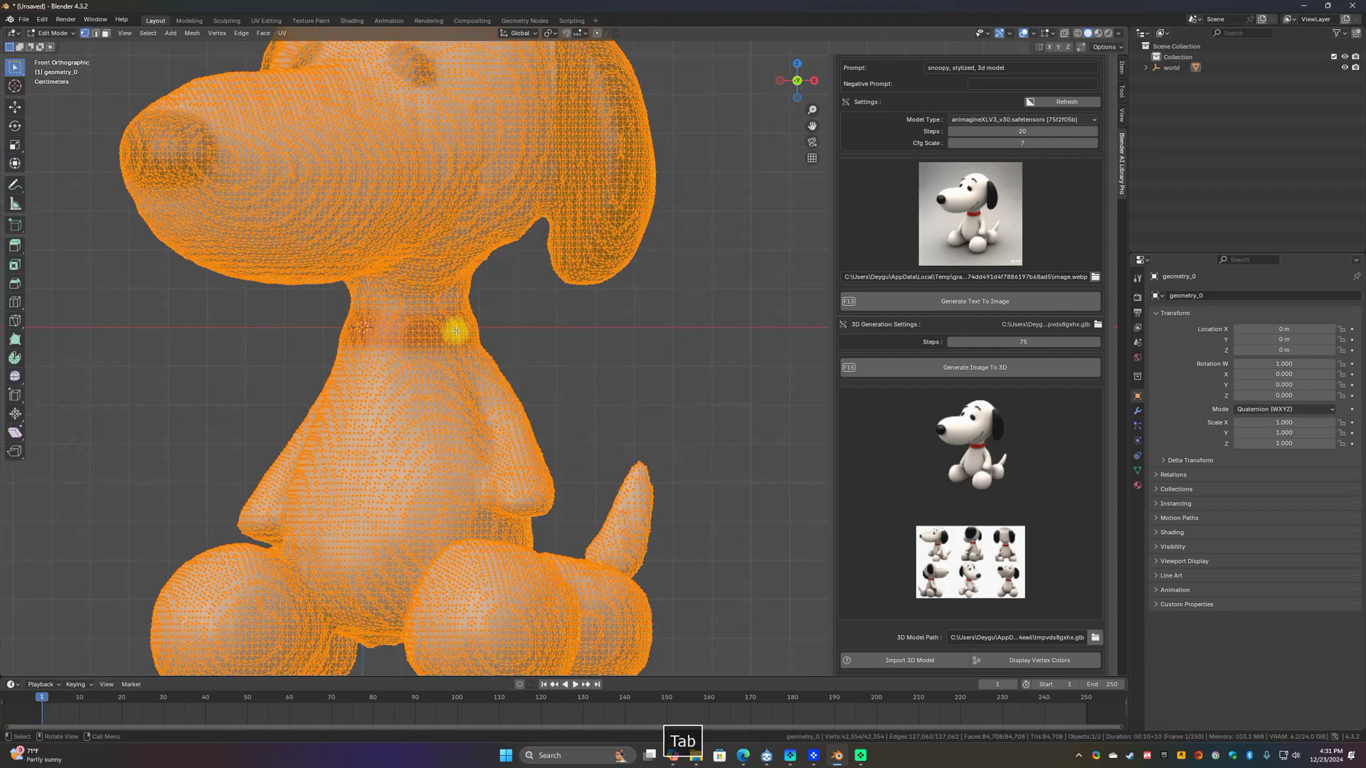
{"action": "scroll", "coordinate": [434, 357], "scroll_direction": "down", "scroll_amount": 3}
{"action": "middle_click_drag", "start_coordinate": [394, 302], "coordinate": [540, 515], "text": "shift"}
{"action": "scroll", "coordinate": [540, 451], "scroll_direction": "down", "scroll_amount": 2}
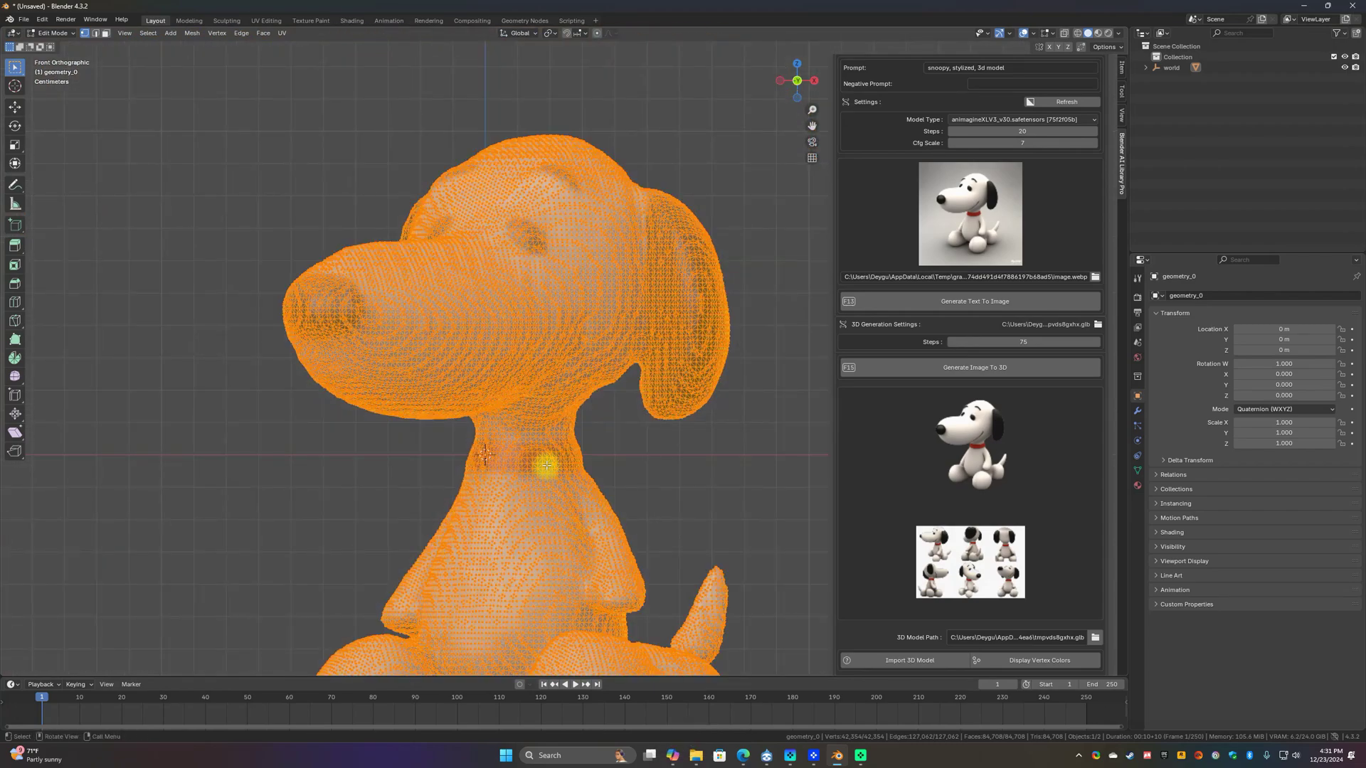
{"action": "key", "text": "Tab"}
{"action": "right_click", "coordinate": [533, 420]}
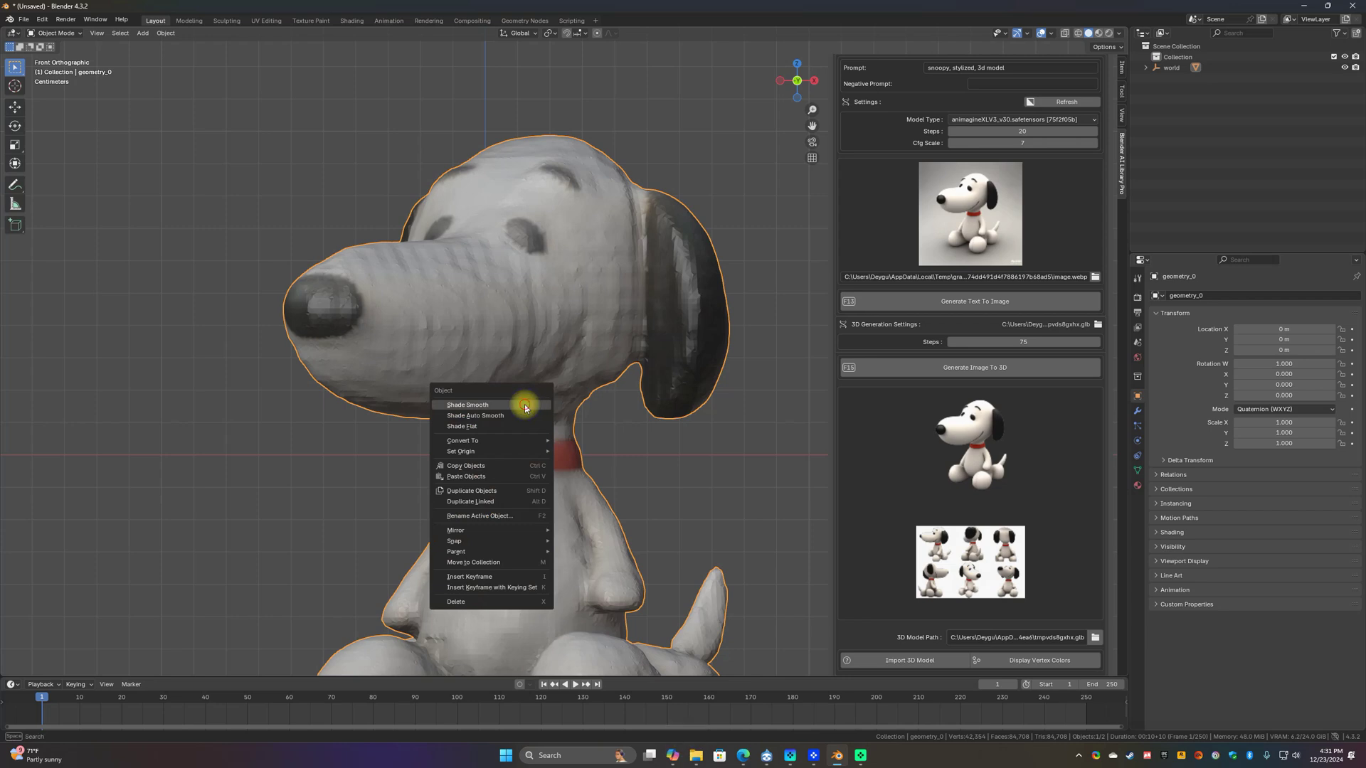
{"action": "left_click", "coordinate": [525, 407]}
{"action": "left_click", "coordinate": [640, 427]}
{"action": "scroll", "coordinate": [589, 409], "scroll_direction": "down", "scroll_amount": 3}
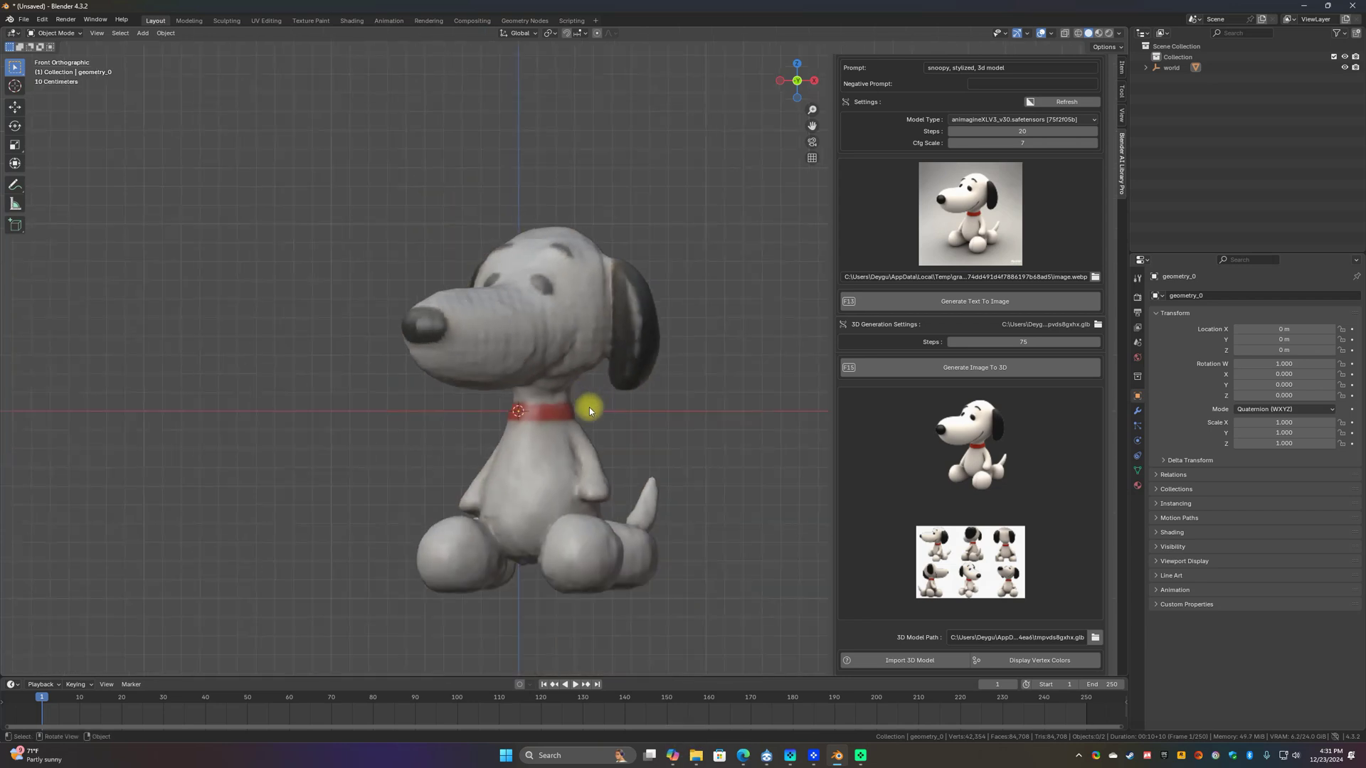
{"action": "middle_click_drag", "start_coordinate": [589, 410], "coordinate": [676, 399]}
Move Snoopy along the X axis to the left of the origin
{"action": "key", "text": "End"}
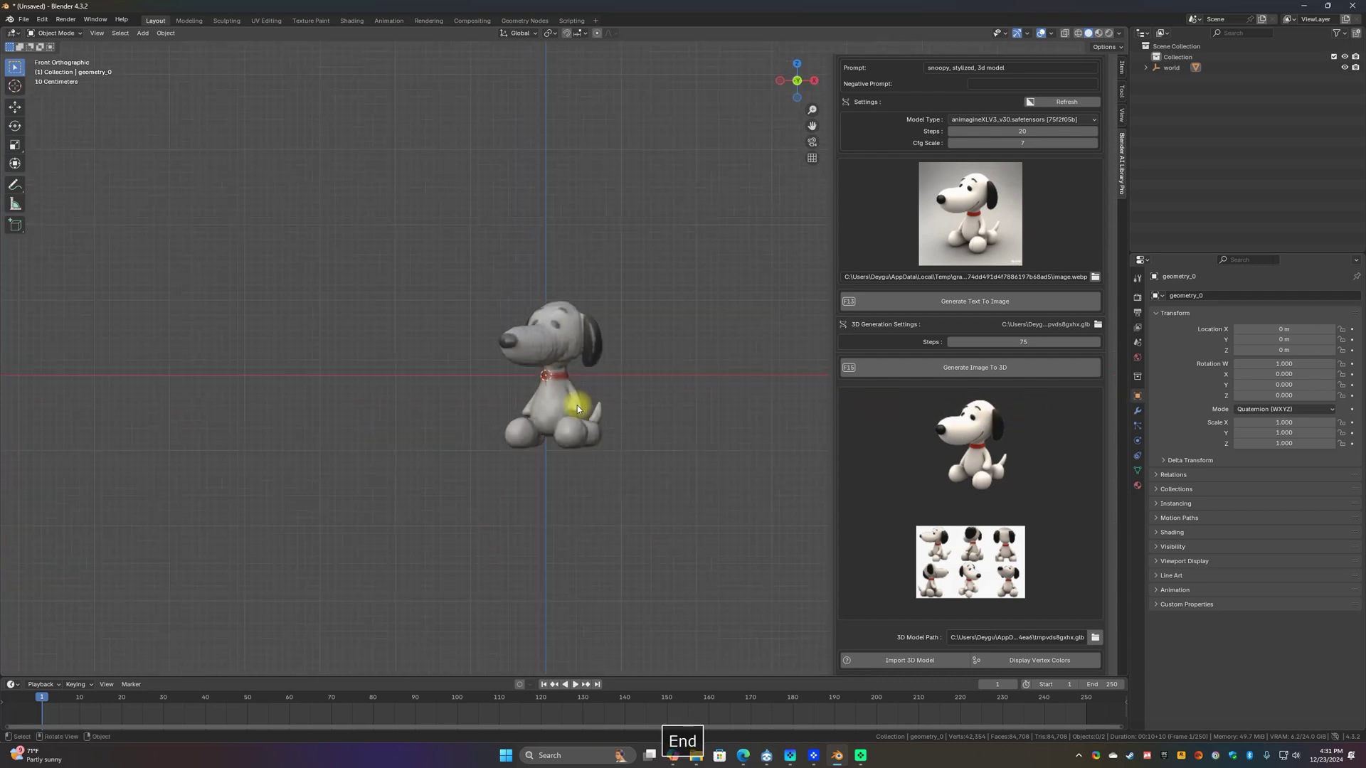
{"action": "left_click", "coordinate": [578, 407]}
{"action": "key", "text": "g"}
{"action": "key", "text": "x"}
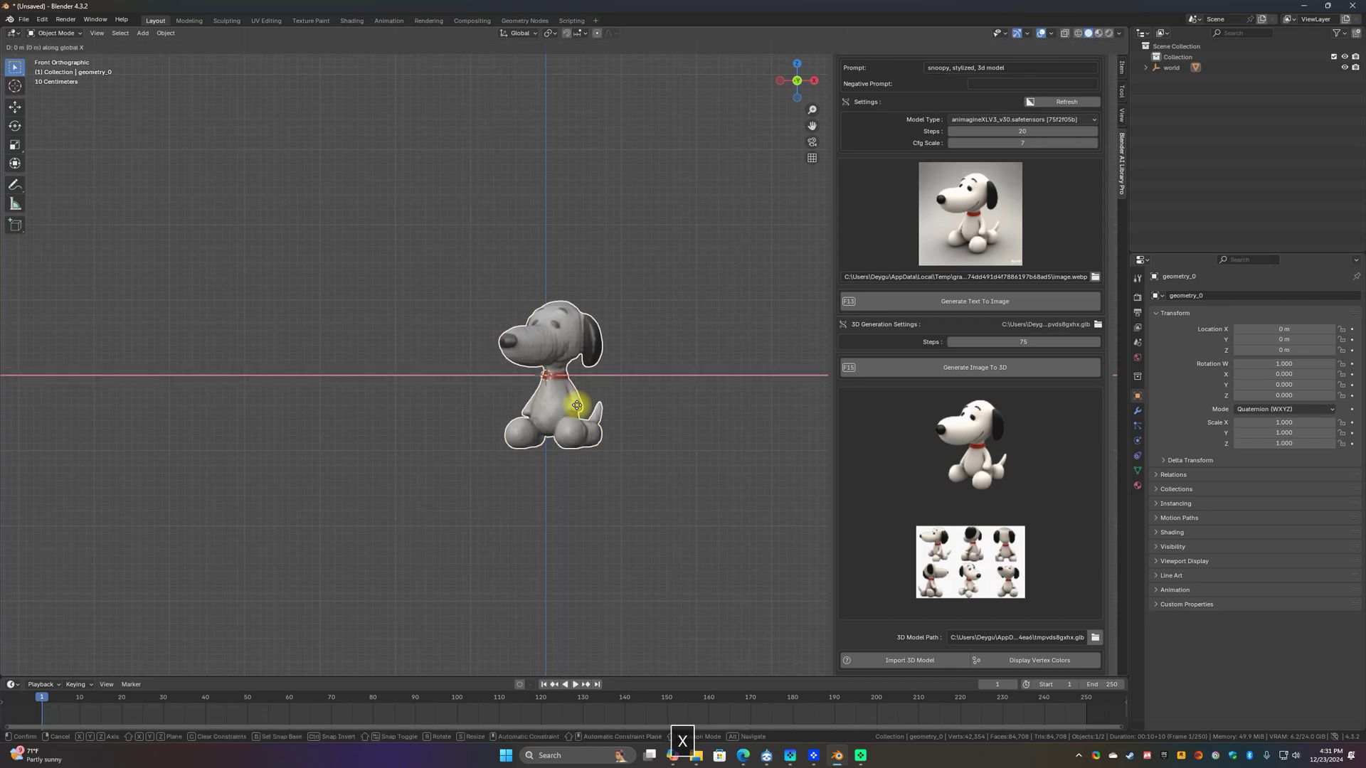
{"action": "left_click", "coordinate": [344, 392]}
{"action": "left_click", "coordinate": [614, 387]}
{"action": "middle_click_drag", "start_coordinate": [610, 391], "coordinate": [609, 405], "text": "shift"}
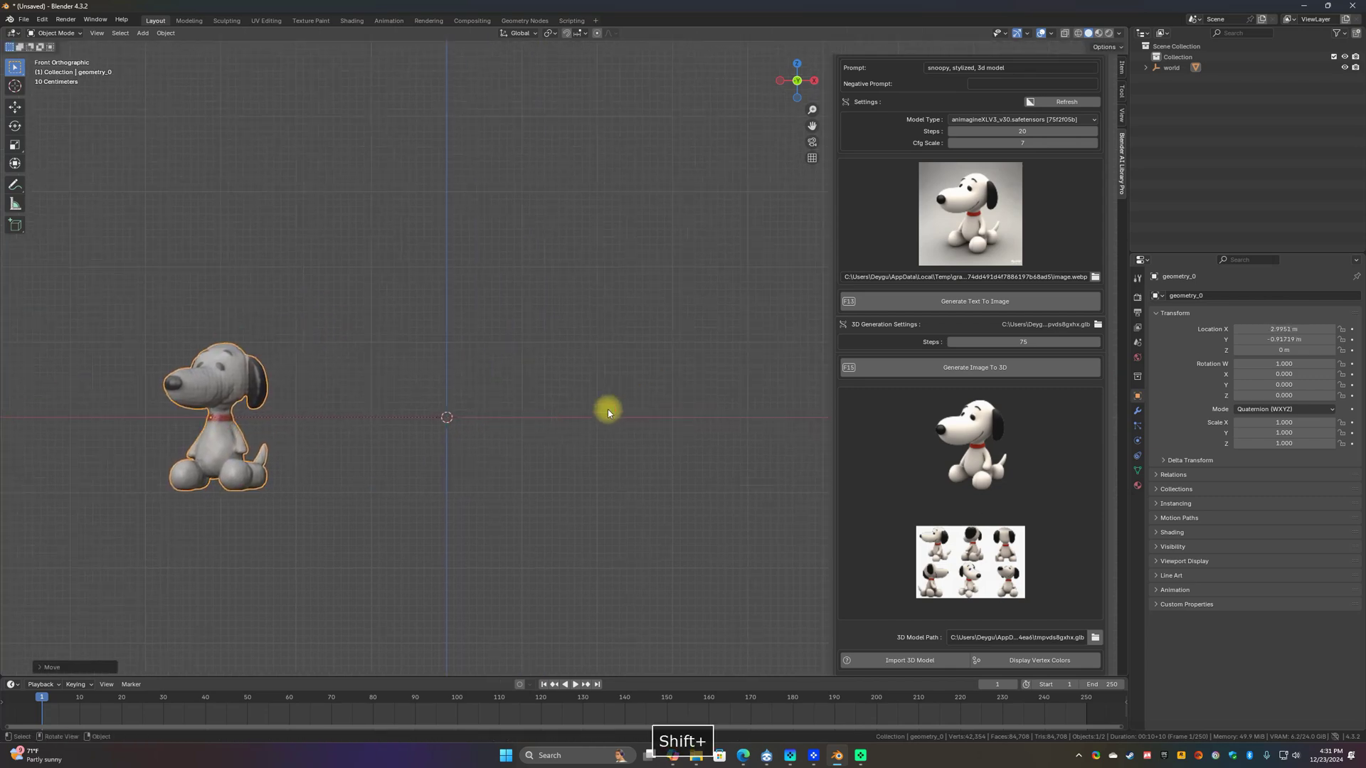
{"action": "scroll", "coordinate": [1006, 138], "scroll_direction": "up", "scroll_amount": 3}
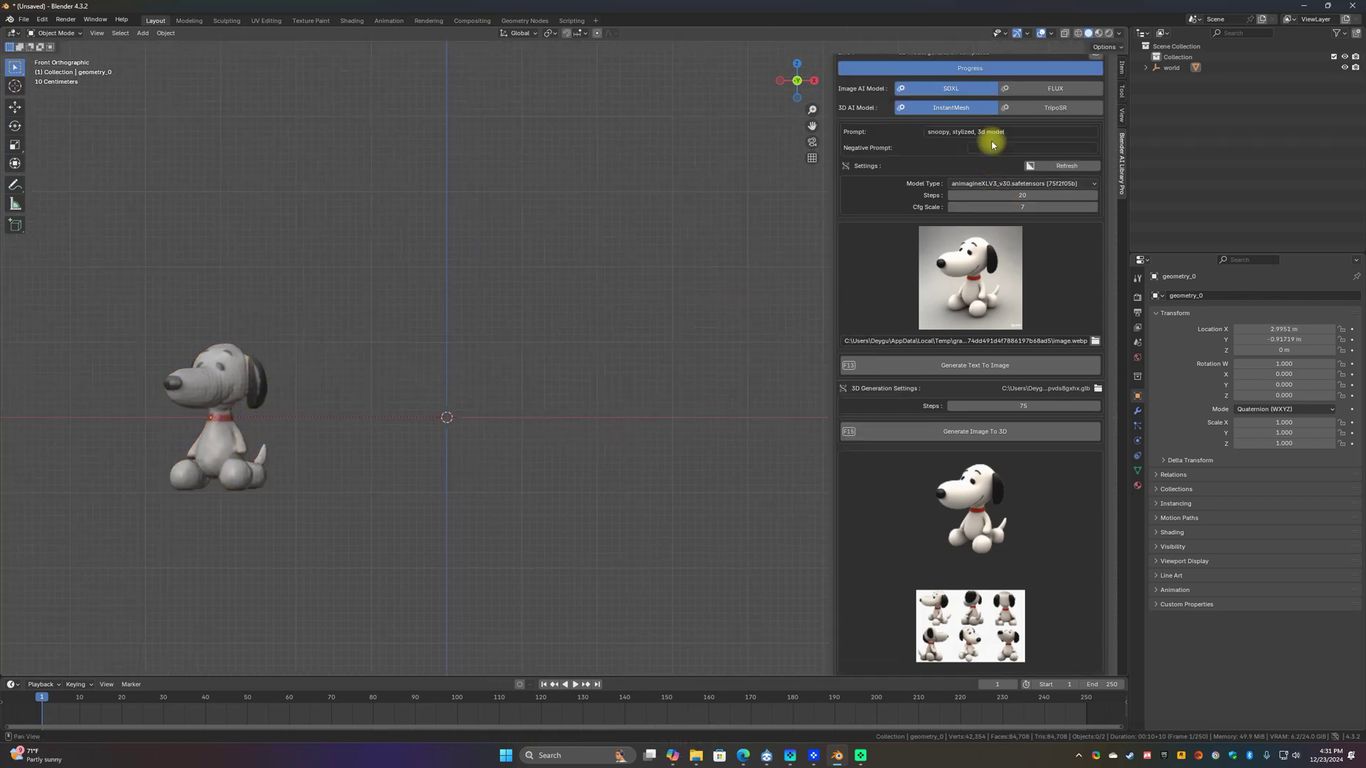
Change the prompt to 'pink panther, stylized, 3d model' and generate its image
{"action": "left_click", "coordinate": [942, 134]}
{"action": "left_click", "coordinate": [950, 132]}
{"action": "left_click_drag", "start_coordinate": [948, 132], "coordinate": [907, 135]}
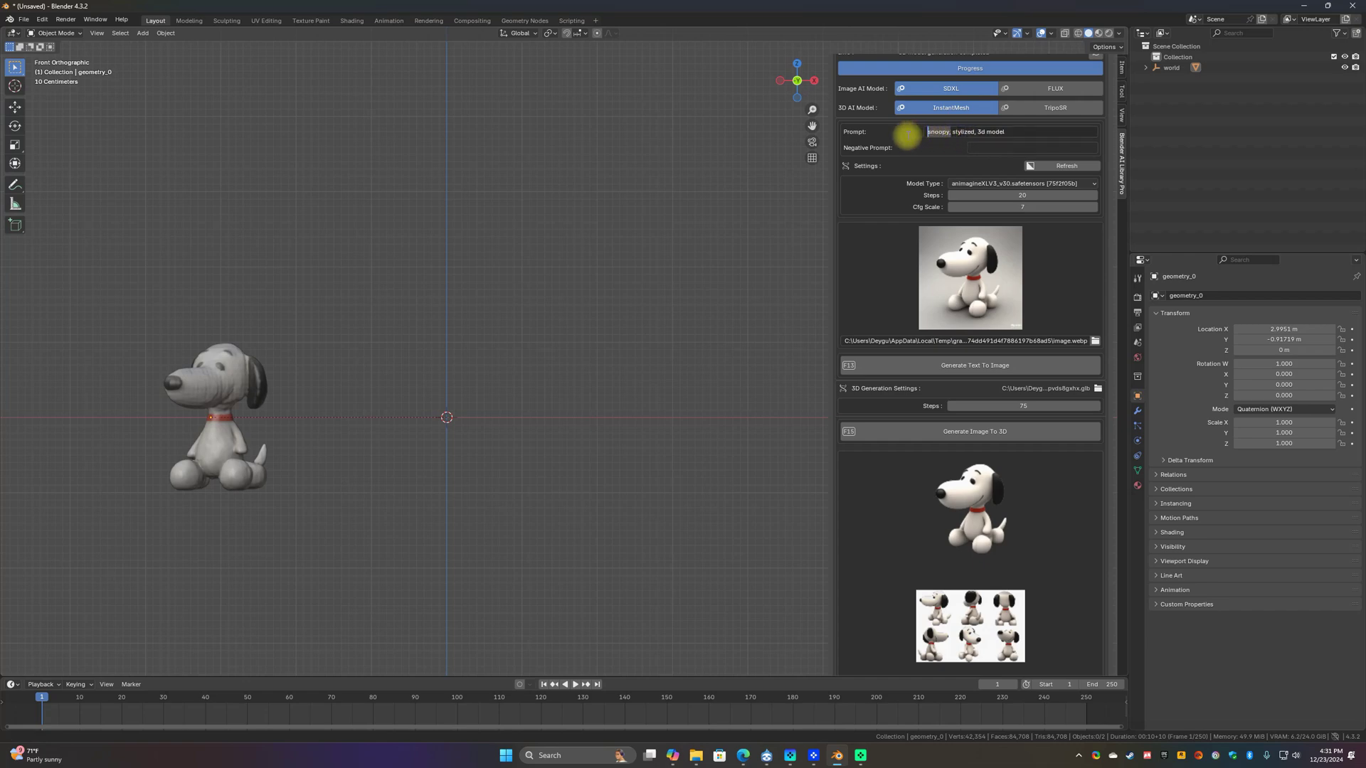
{"action": "type", "text": "pin"}
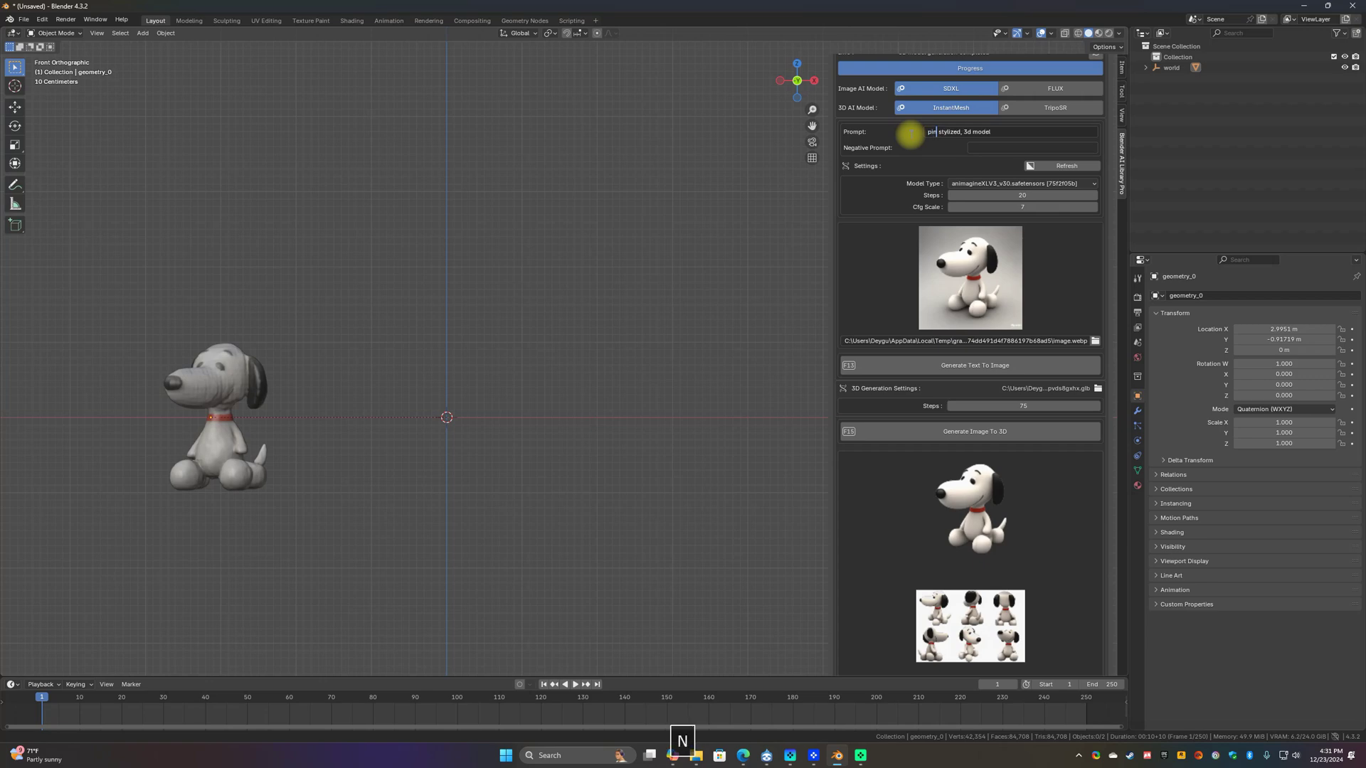
{"action": "type", "text": "k panther,"}
{"action": "left_click", "coordinate": [953, 142]}
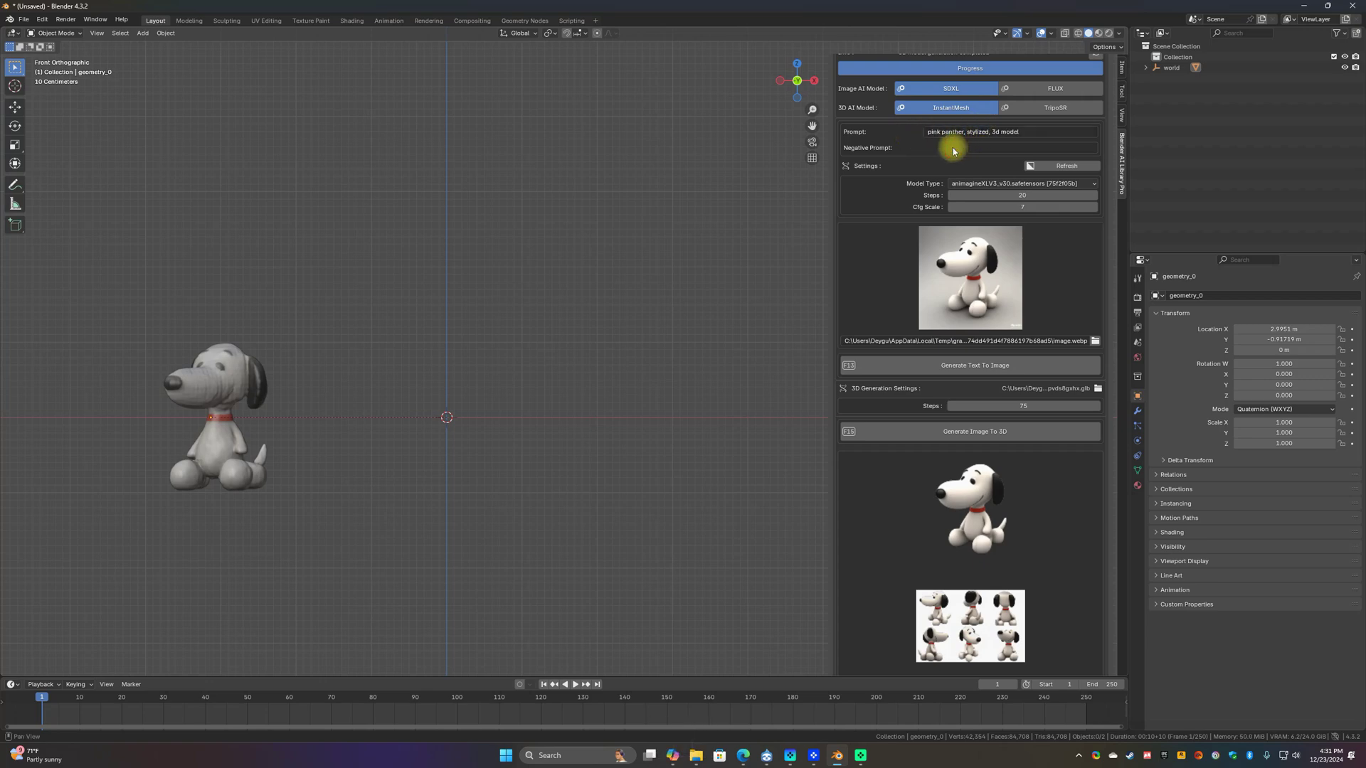
{"action": "left_click", "coordinate": [976, 367]}
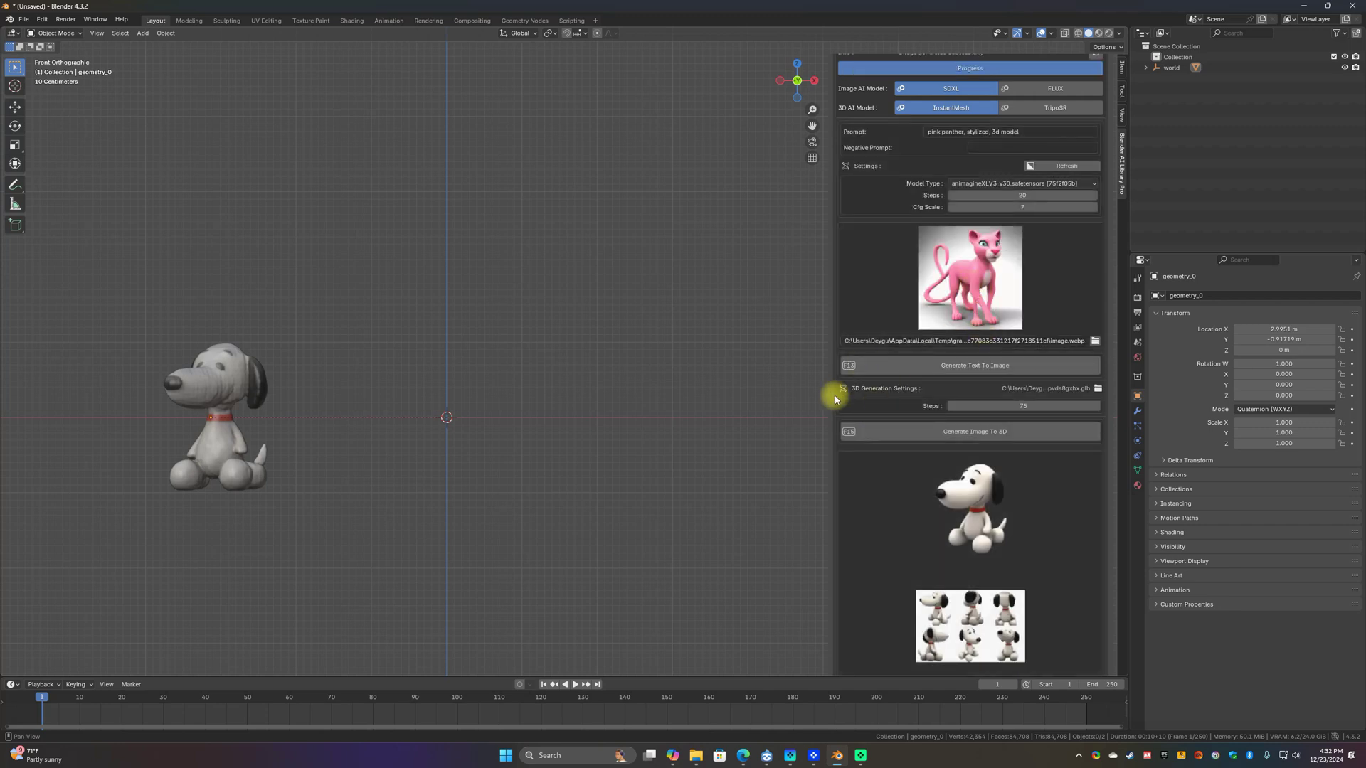
Convert the pink panther image into a 3D model, world.001, placed at the origin
{"action": "scroll", "coordinate": [985, 452], "scroll_direction": "down", "scroll_amount": 3}
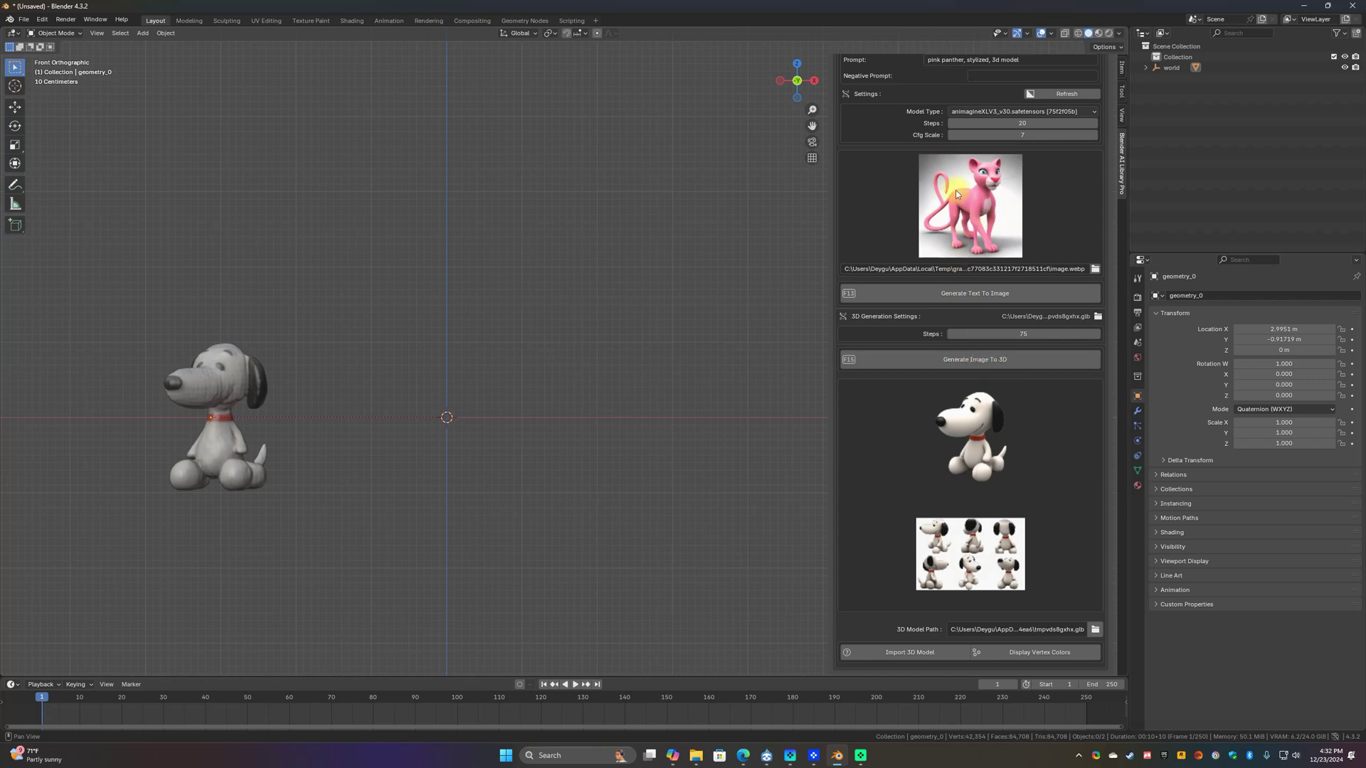
{"action": "left_click", "coordinate": [958, 366]}
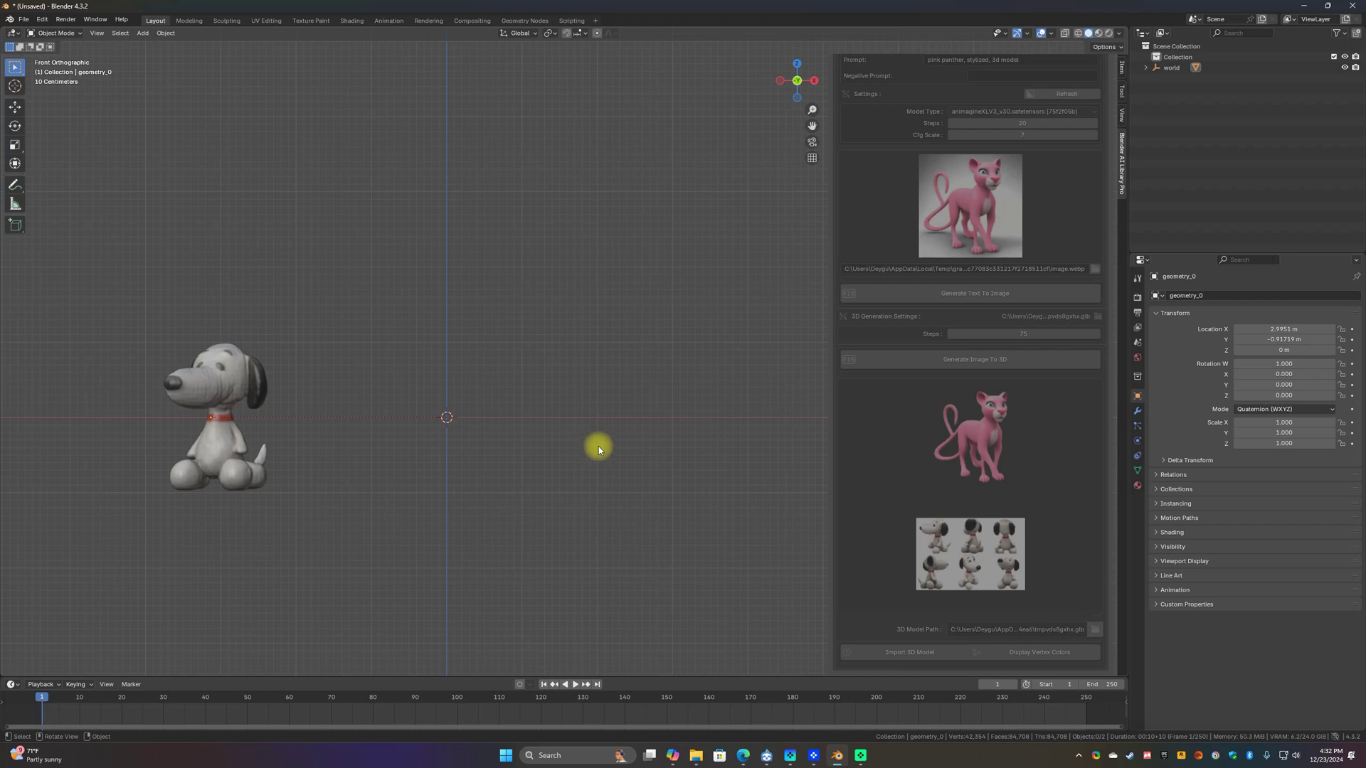
{"action": "scroll", "coordinate": [840, 409], "scroll_direction": "up", "scroll_amount": 5}
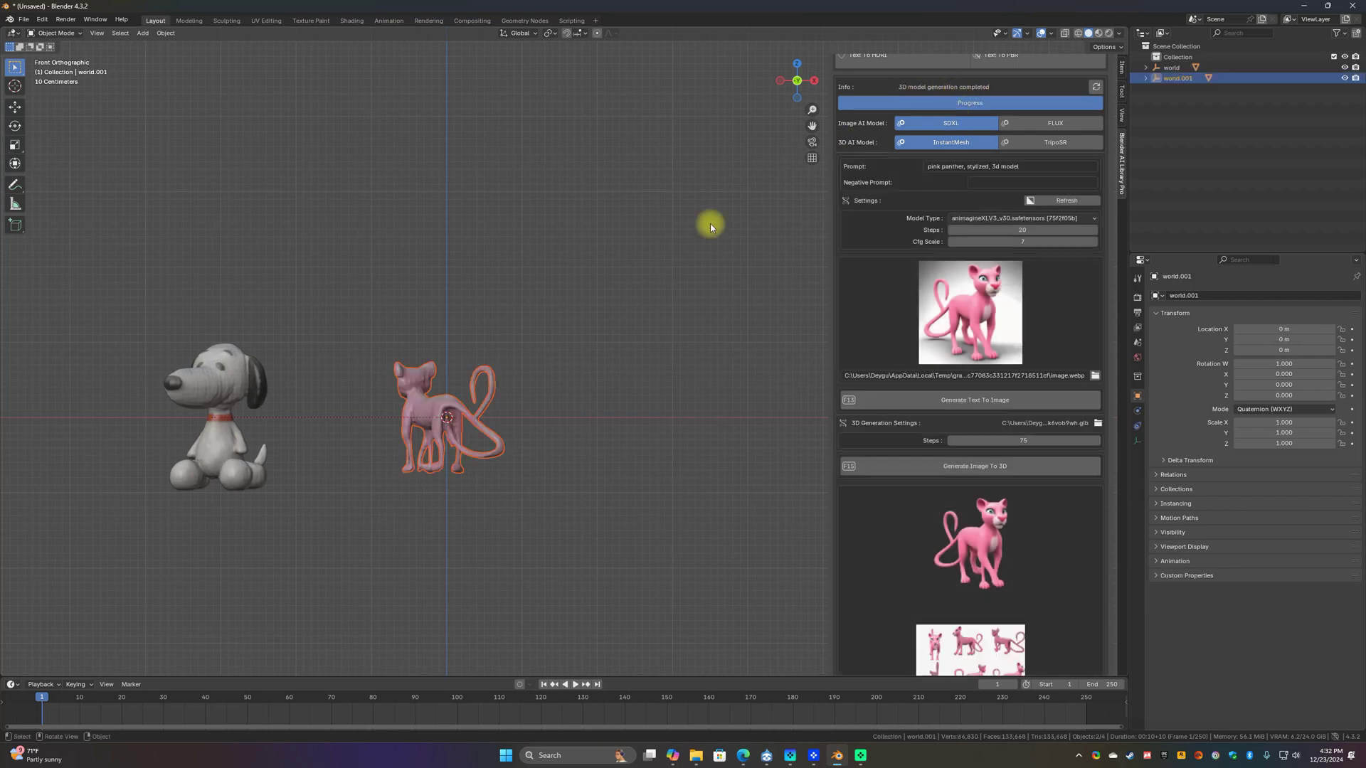
{"action": "scroll", "coordinate": [922, 545], "scroll_direction": "down", "scroll_amount": 5}
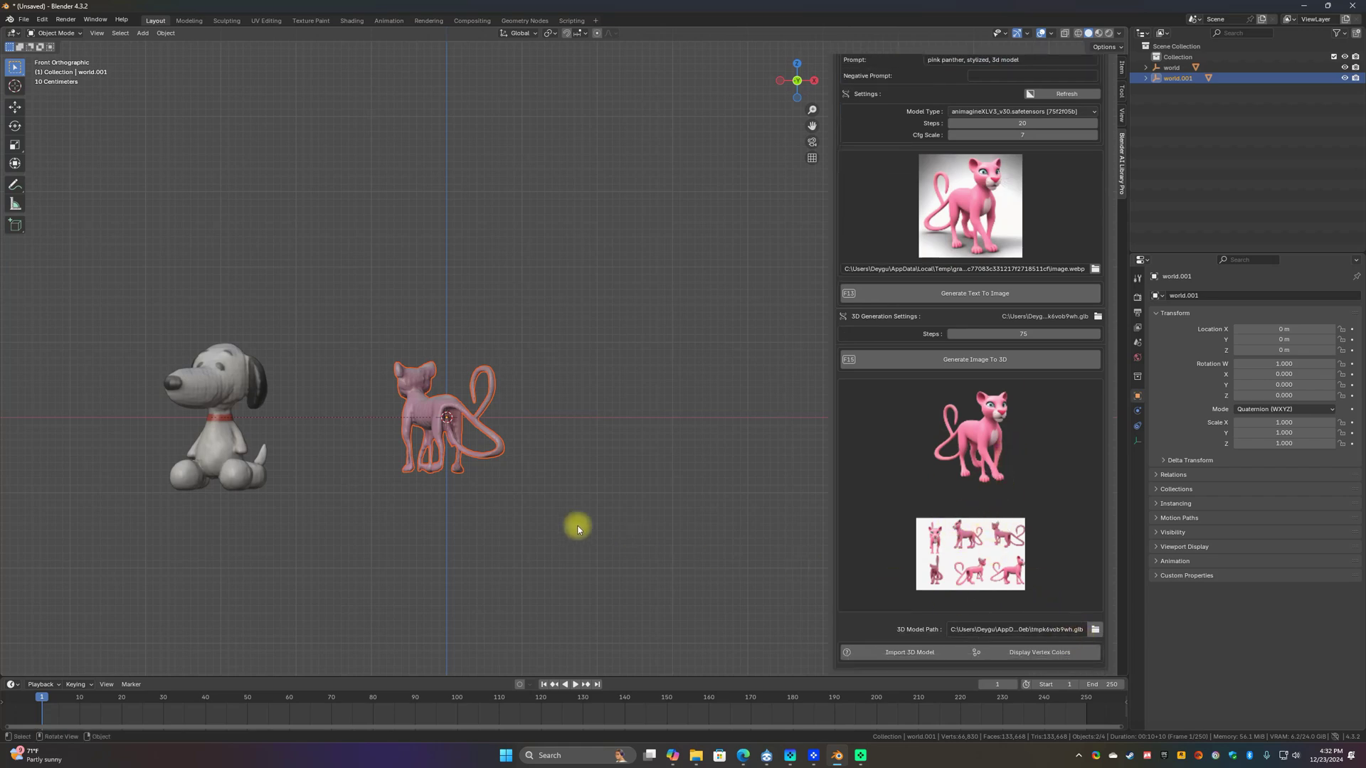
Rotate the pink panther around the Z axis into a side profile
{"action": "scroll", "coordinate": [436, 473], "scroll_direction": "up", "scroll_amount": 3}
{"action": "scroll", "coordinate": [371, 512], "scroll_direction": "up", "scroll_amount": 2}
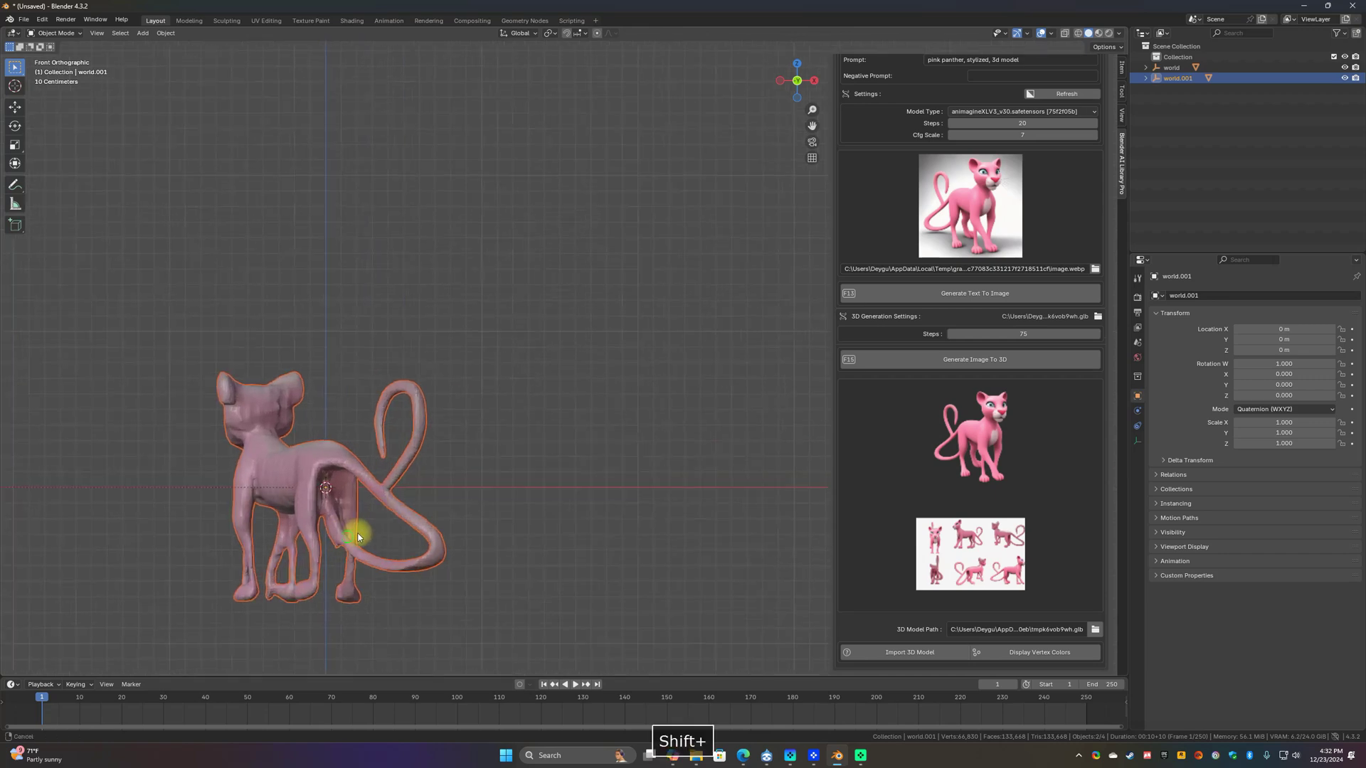
{"action": "middle_click_drag", "start_coordinate": [357, 534], "coordinate": [479, 455], "text": "shift"}
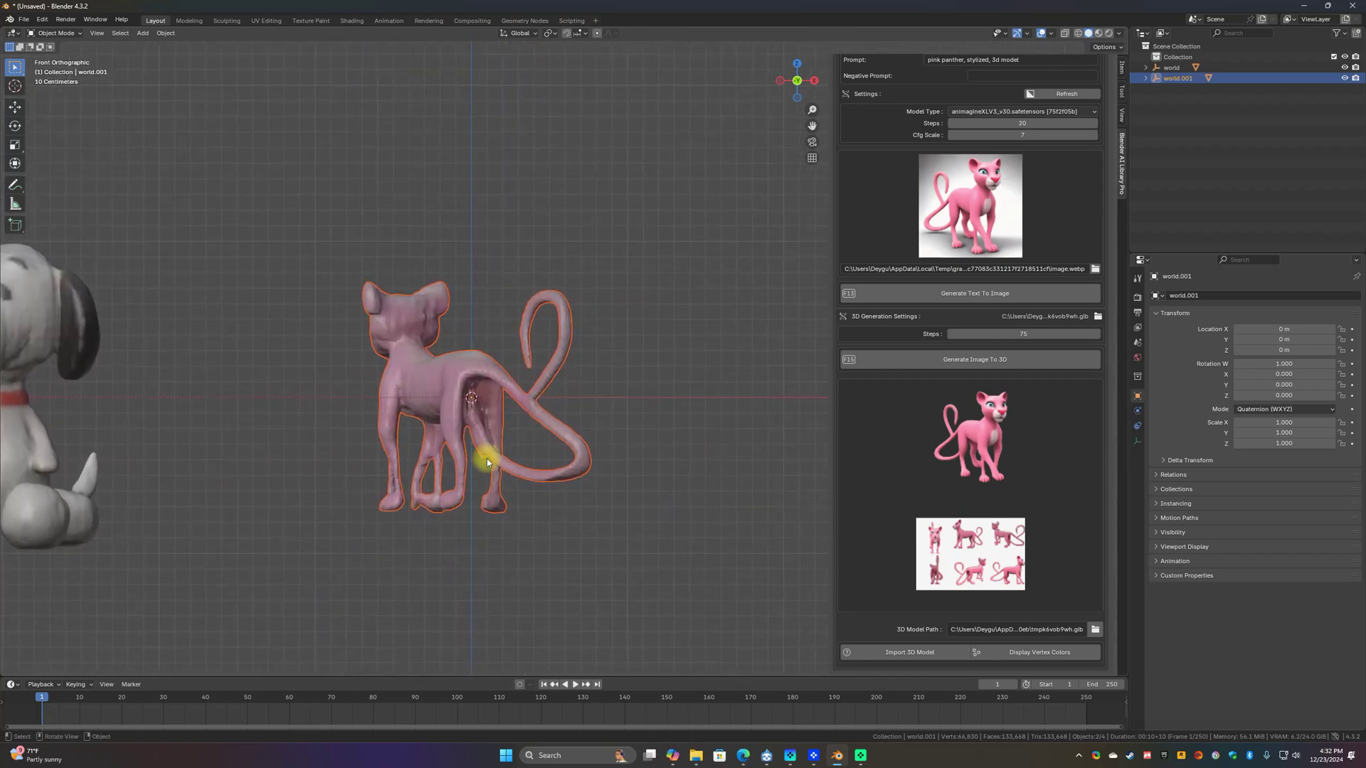
{"action": "key", "text": "r"}
{"action": "key", "text": "z"}
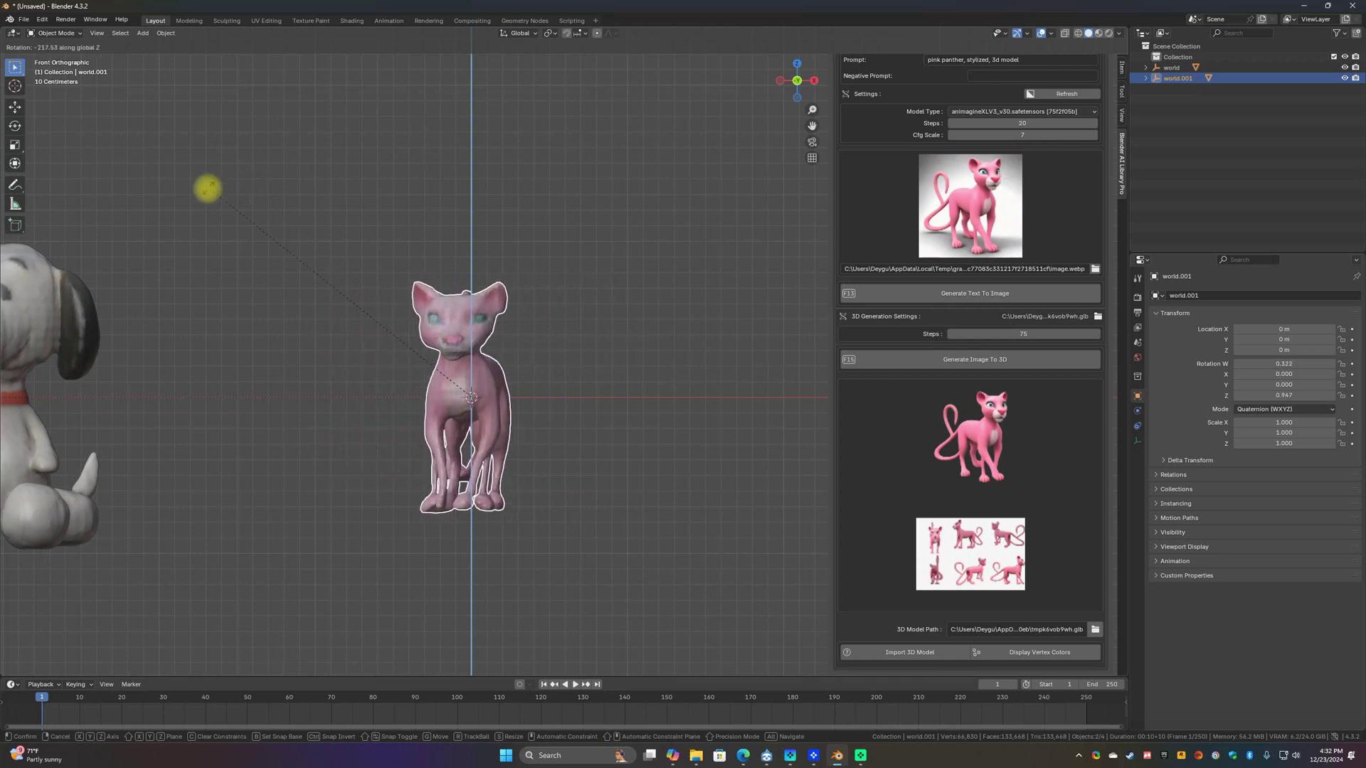
{"action": "left_click", "coordinate": [100, 200]}
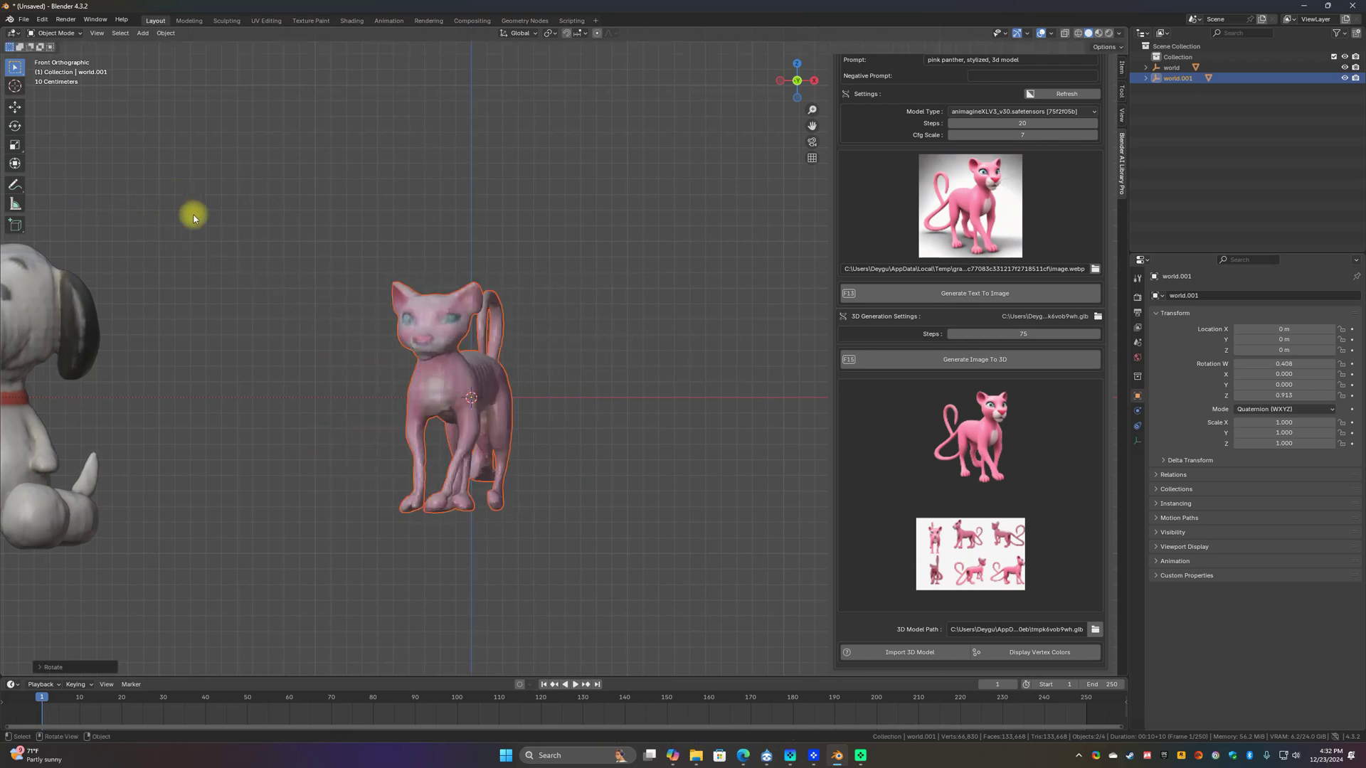
{"action": "scroll", "coordinate": [632, 413], "scroll_direction": "down", "scroll_amount": 2}
{"action": "scroll", "coordinate": [632, 413], "scroll_direction": "up", "scroll_amount": 2}
{"action": "key", "text": "r"}
{"action": "key", "text": "z"}
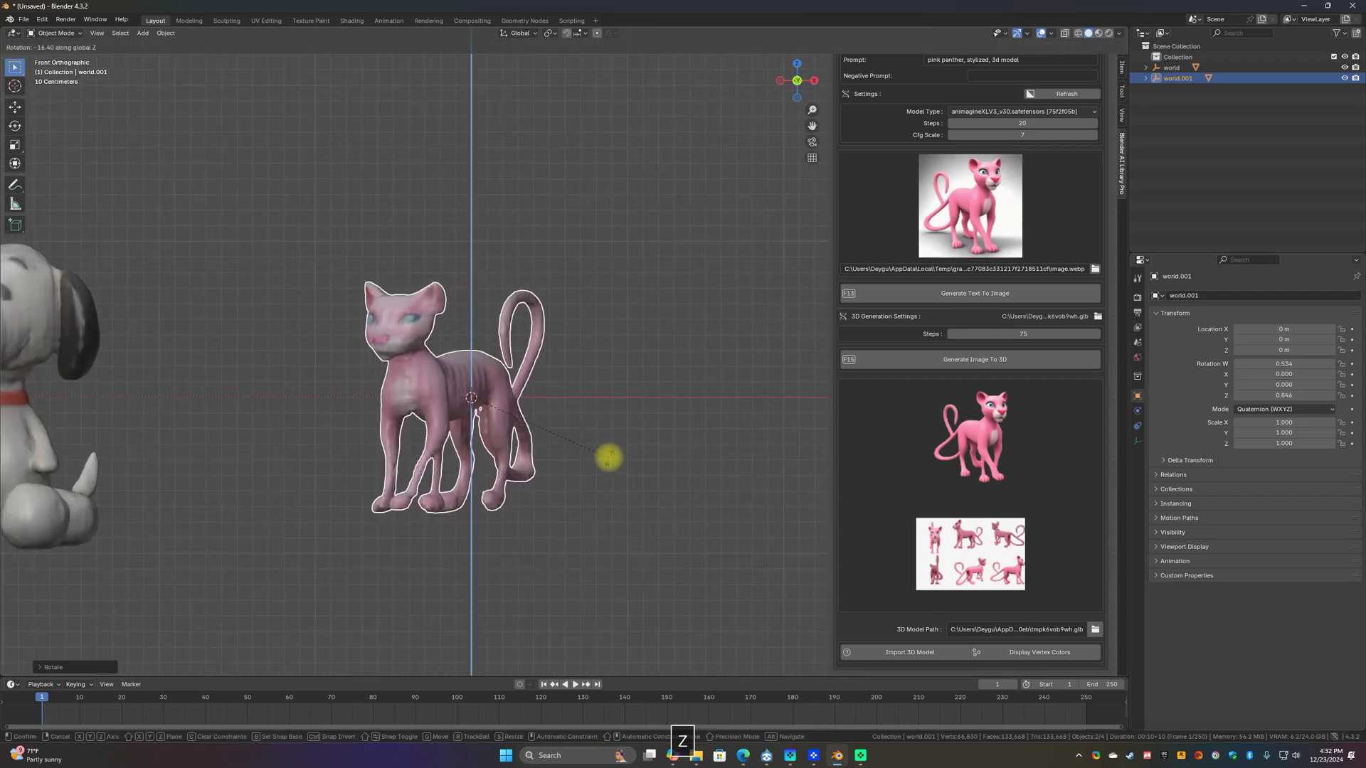
{"action": "left_click", "coordinate": [588, 424]}
{"action": "left_click", "coordinate": [503, 244]}
In front view, move the pink panther right along the X axis
{"action": "scroll", "coordinate": [526, 327], "scroll_direction": "down", "scroll_amount": 2}
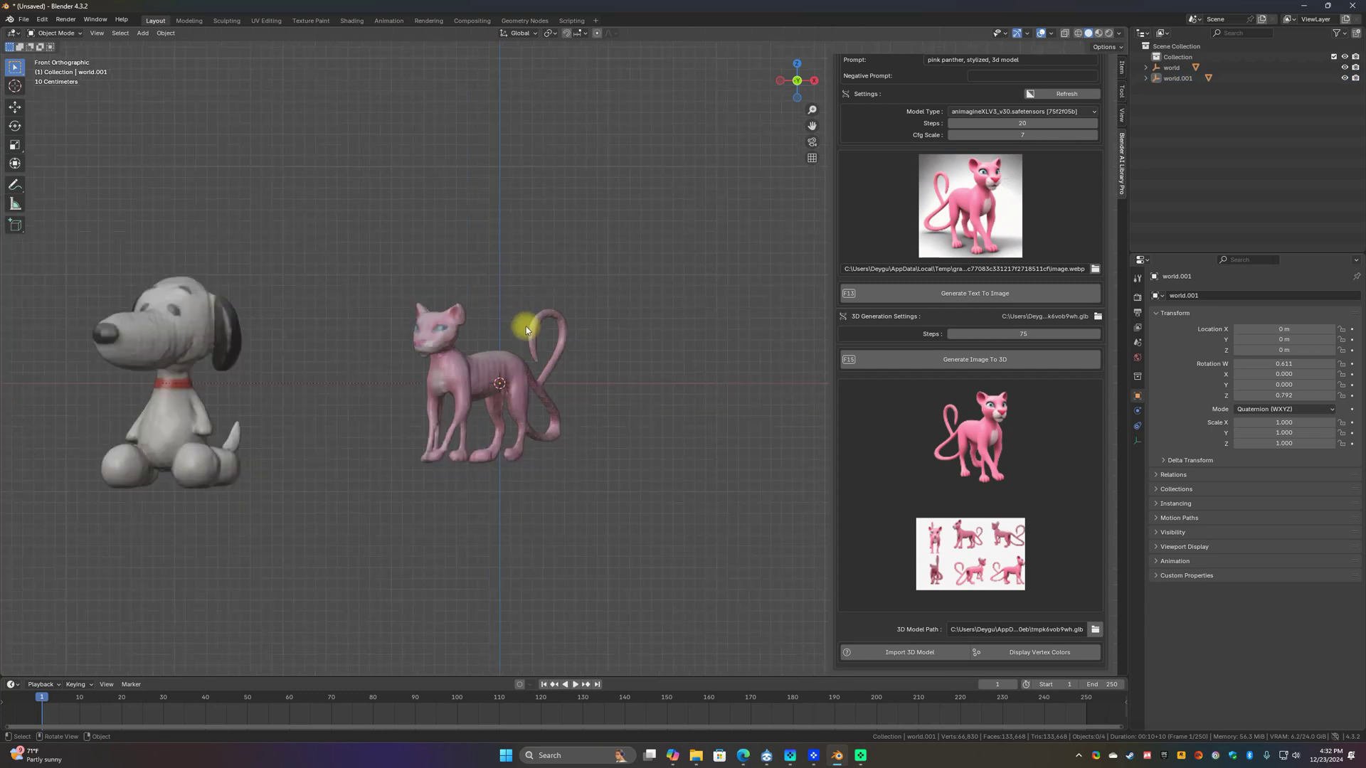
{"action": "middle_click_drag", "start_coordinate": [527, 329], "coordinate": [562, 357]}
{"action": "key", "text": "KP_1"}
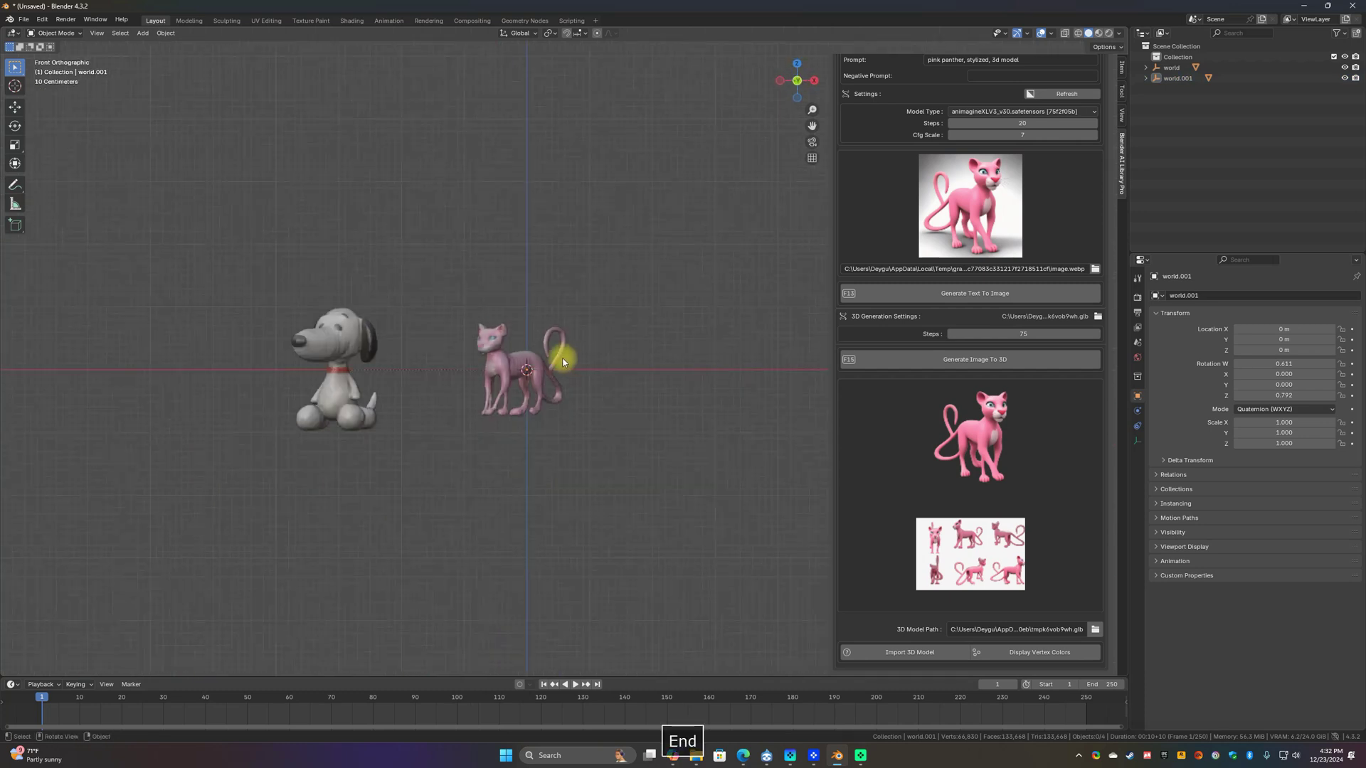
{"action": "middle_click_drag", "start_coordinate": [563, 362], "coordinate": [481, 396], "text": "shift"}
{"action": "left_click", "coordinate": [416, 398]}
{"action": "key", "text": "g"}
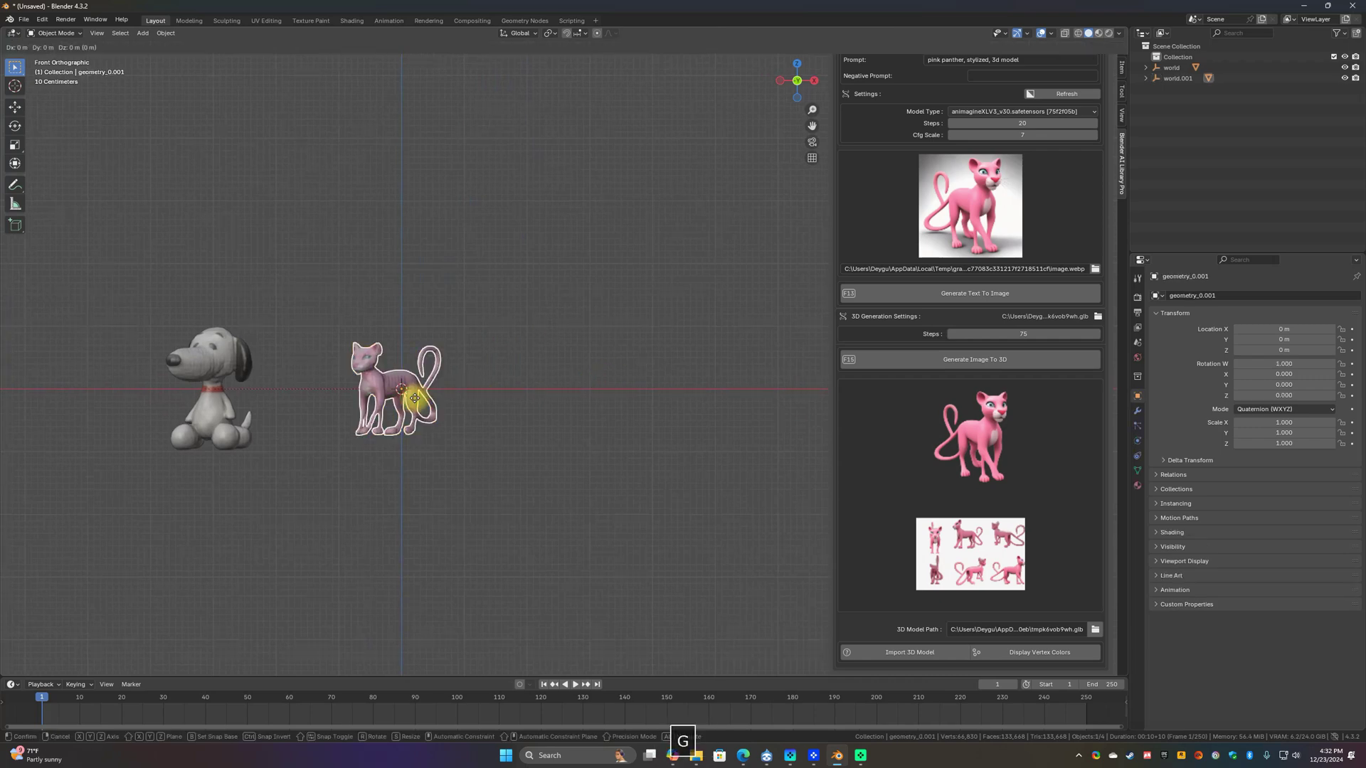
{"action": "key", "text": "x"}
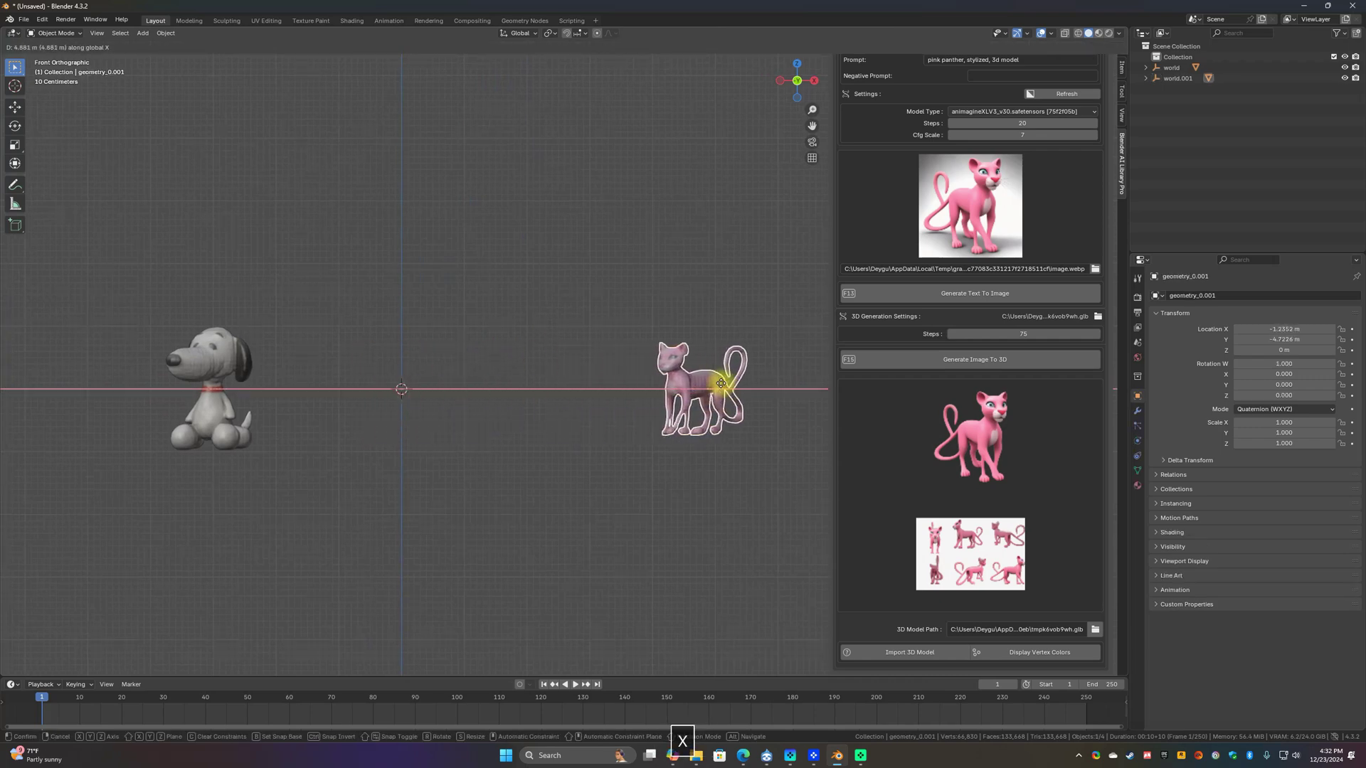
{"action": "left_click", "coordinate": [702, 386]}
{"action": "left_click", "coordinate": [299, 345]}
Move Snoopy further left, away from the panther
{"action": "left_click", "coordinate": [203, 384]}
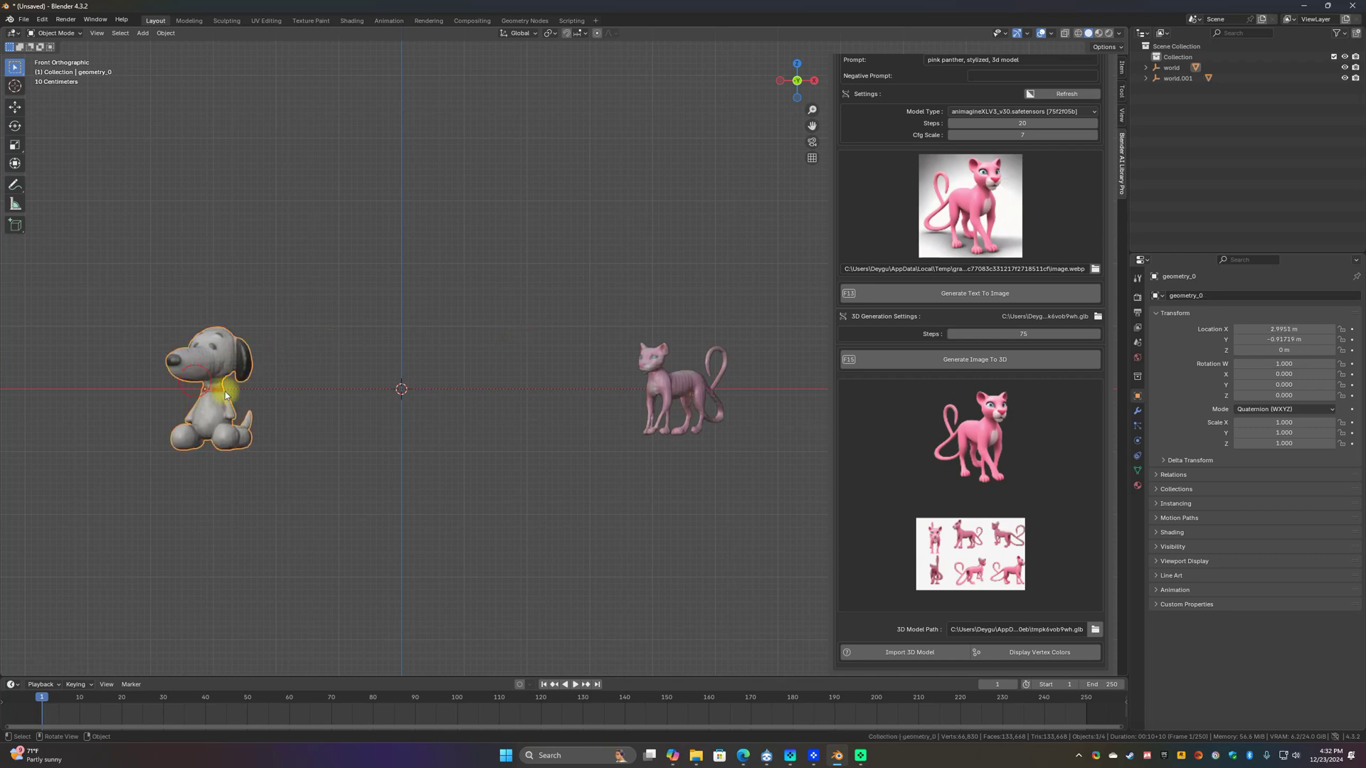
{"action": "key", "text": "g"}
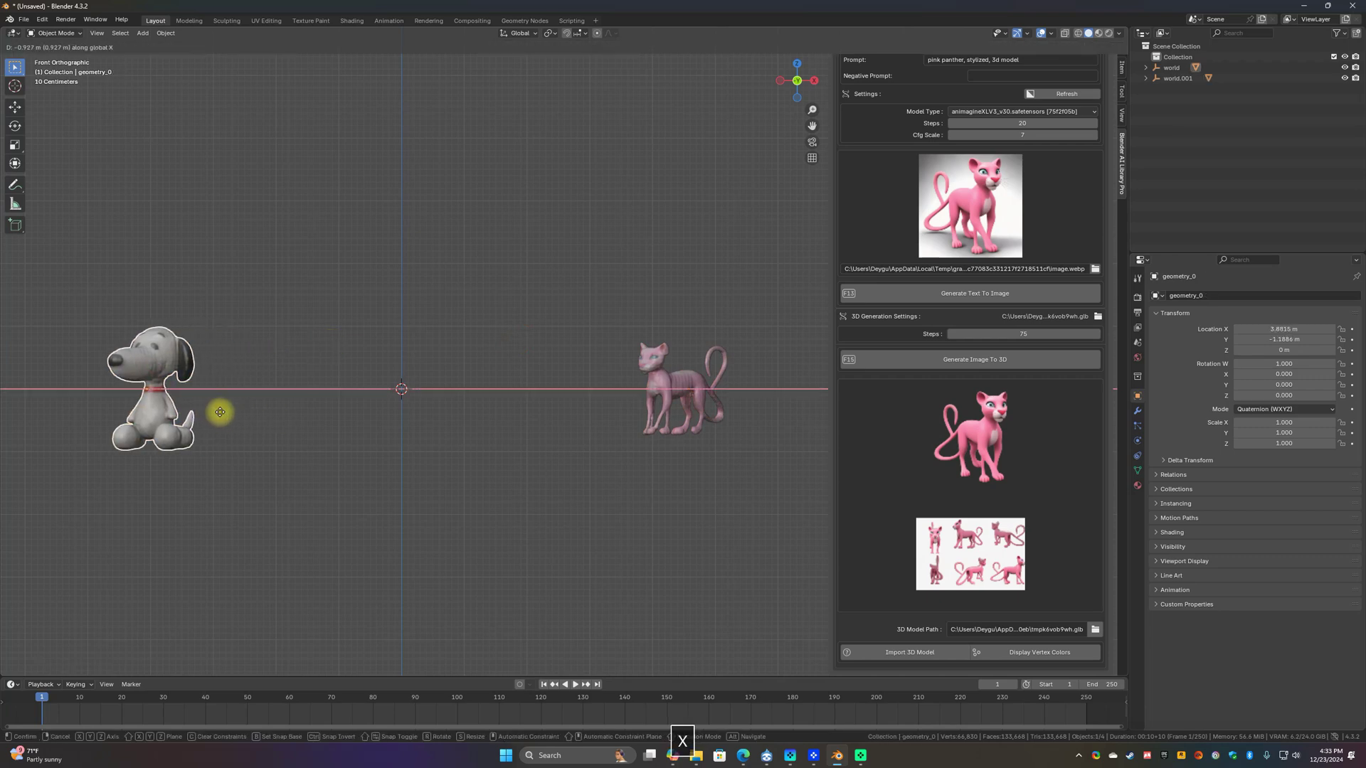
{"action": "left_click", "coordinate": [220, 411]}
{"action": "left_click", "coordinate": [434, 306]}
{"action": "scroll", "coordinate": [991, 236], "scroll_direction": "up", "scroll_amount": 5}
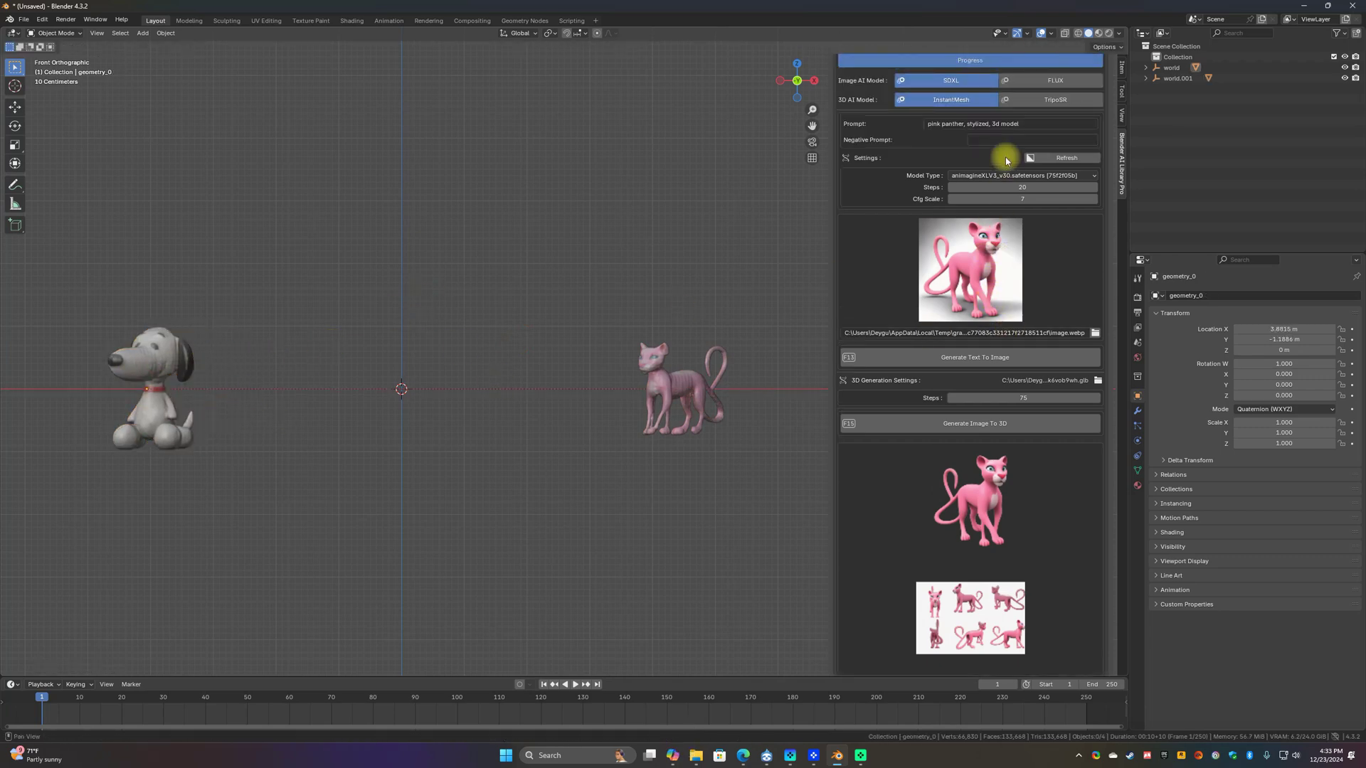
Enter the prompt 'pickup truck, realistic, 3d model' and generate the truck reference image
{"action": "left_click", "coordinate": [989, 188]}
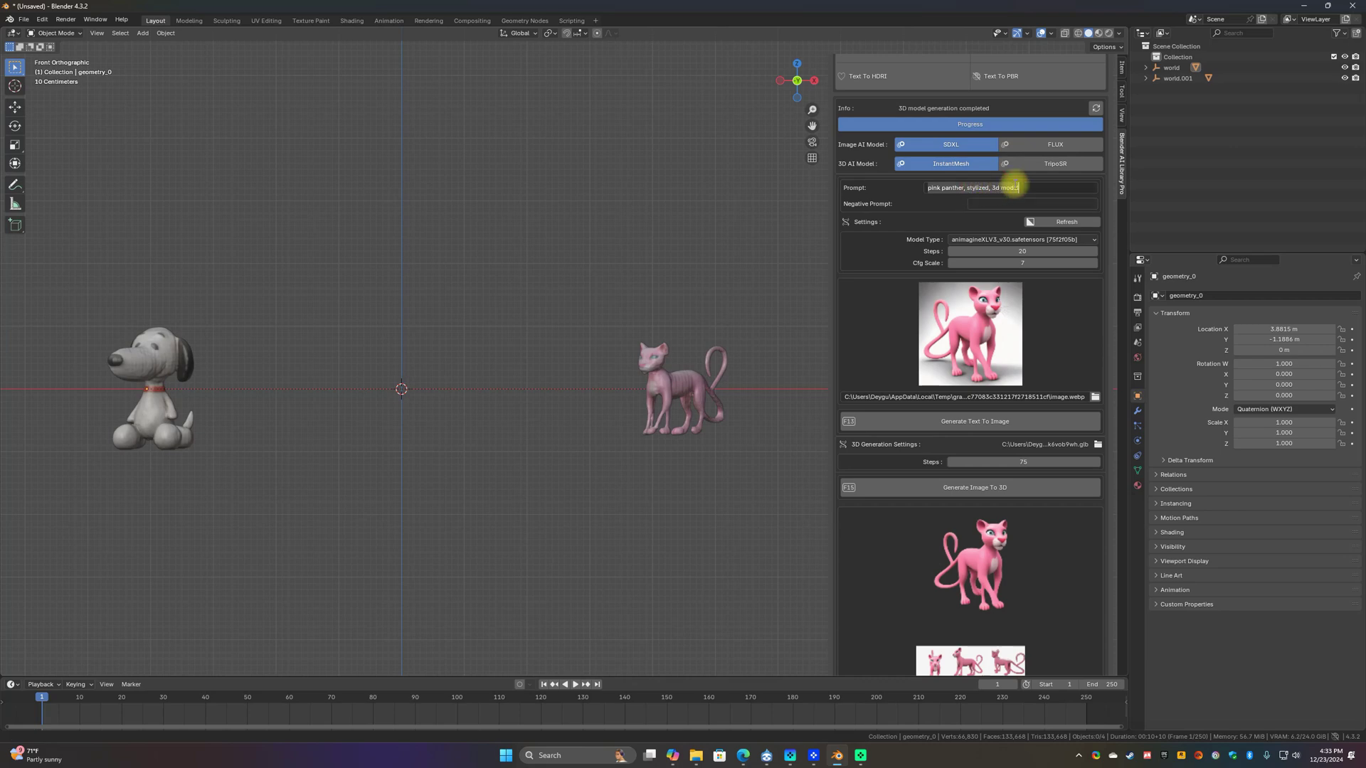
{"action": "type", "text": "pick"}
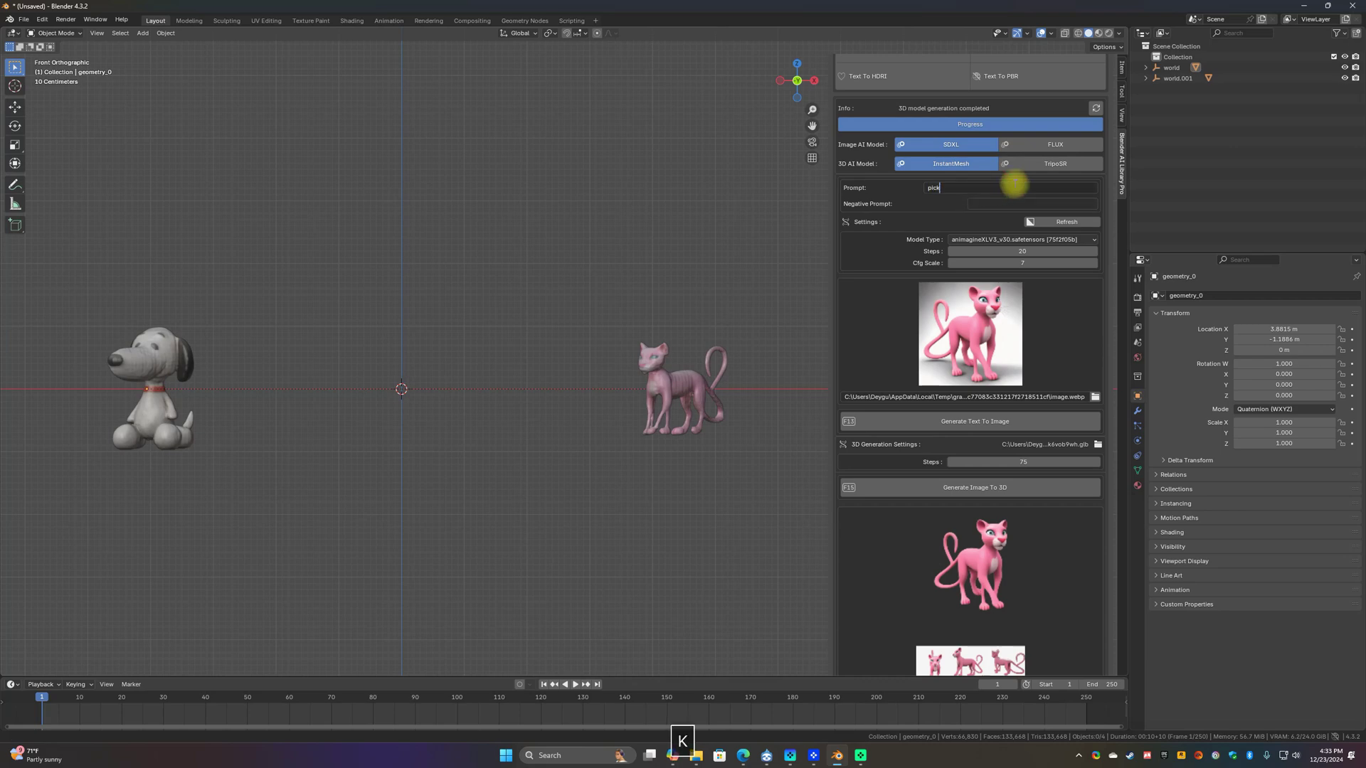
{"action": "type", "text": "up truck,"}
{"action": "type", "text": "realistic, "}
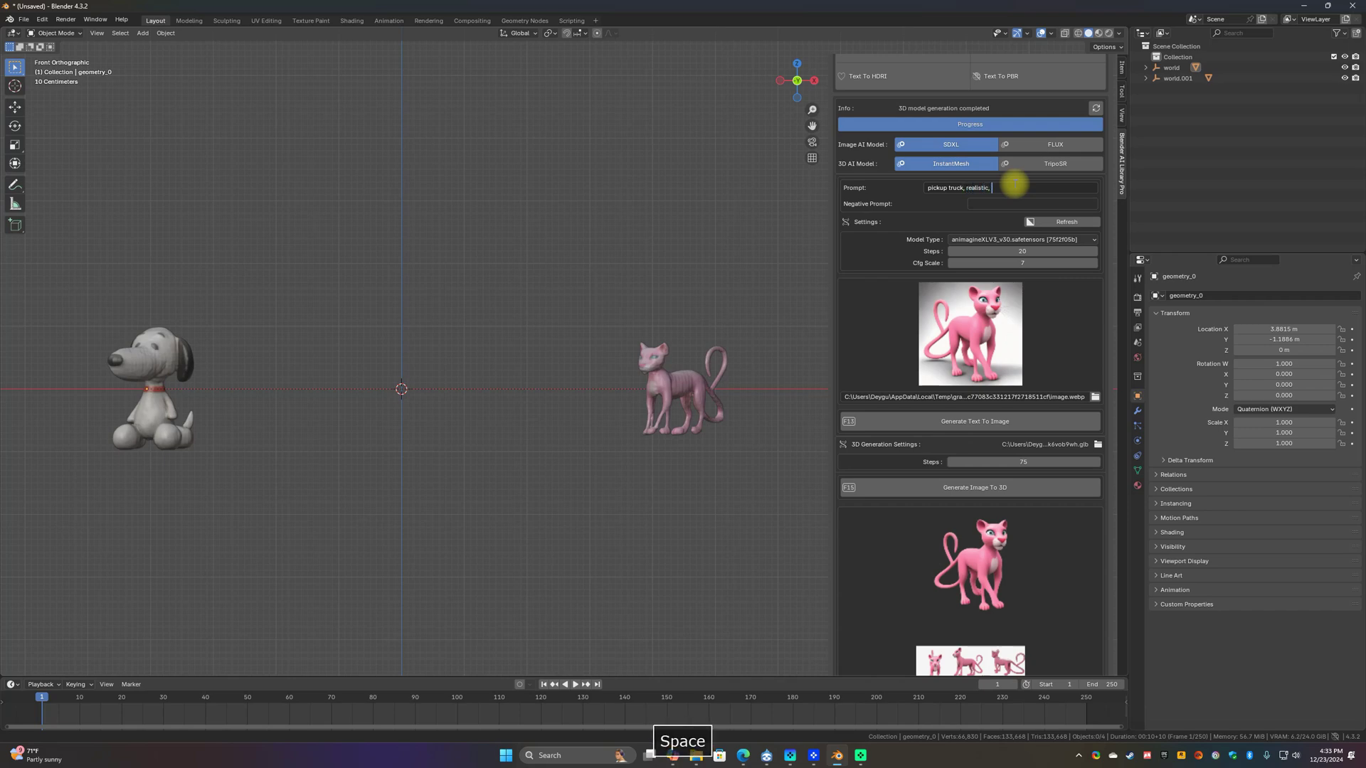
{"action": "type", "text": "3d model"}
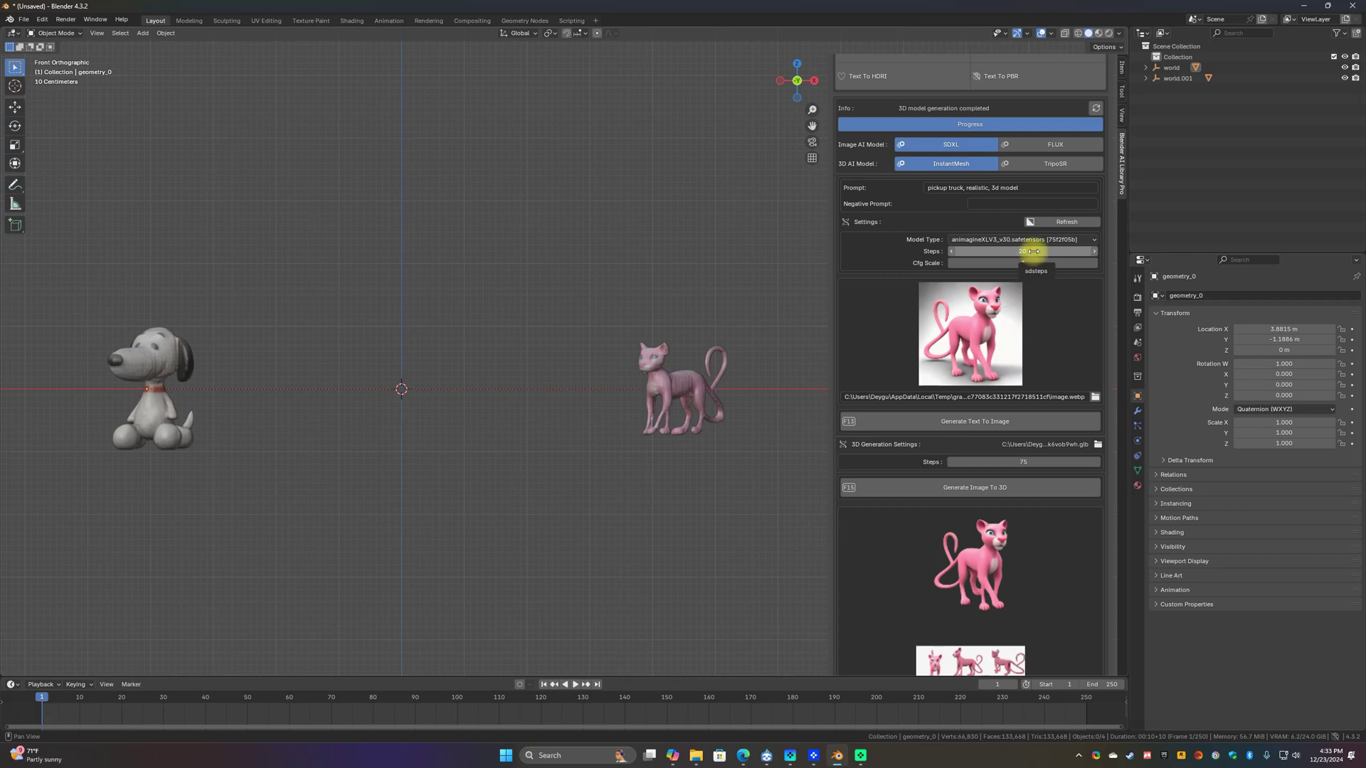
{"action": "left_click", "coordinate": [978, 423]}
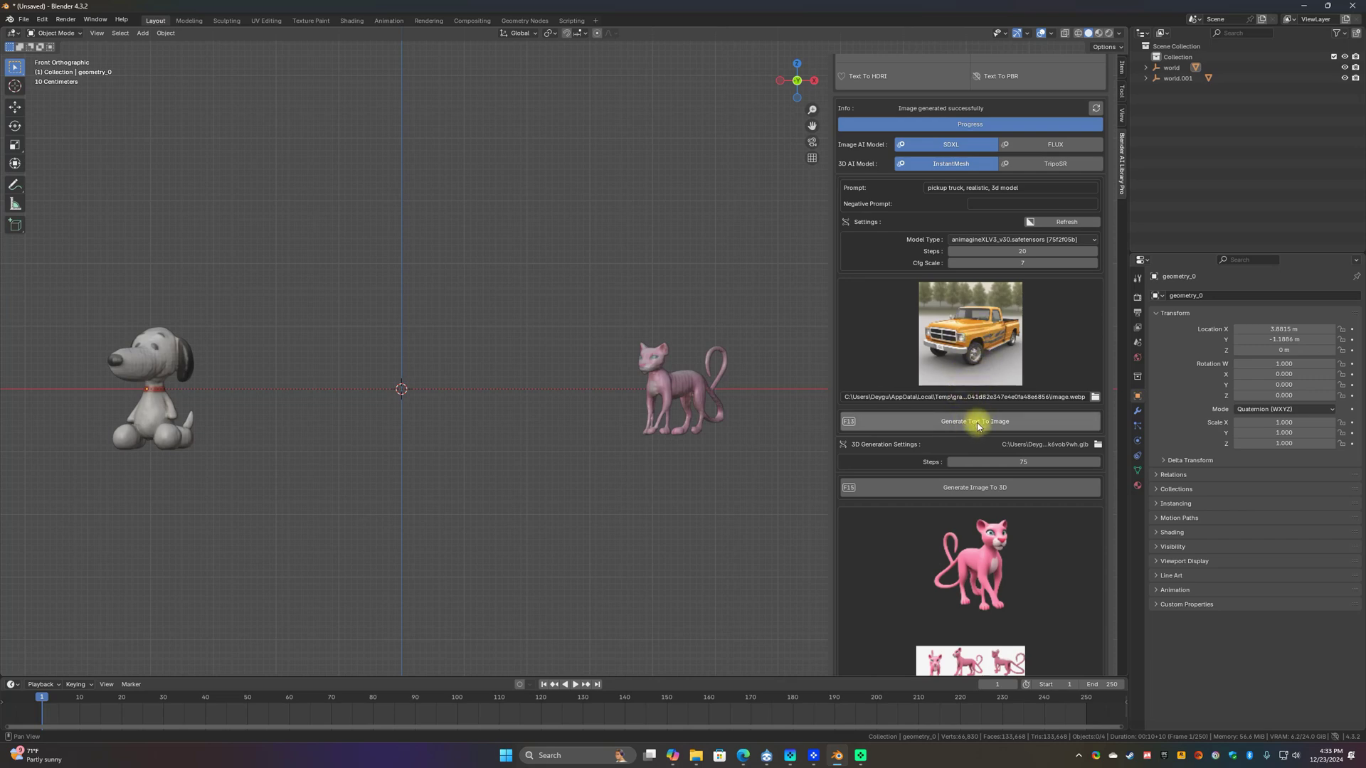
{"action": "scroll", "coordinate": [979, 455], "scroll_direction": "down", "scroll_amount": 3}
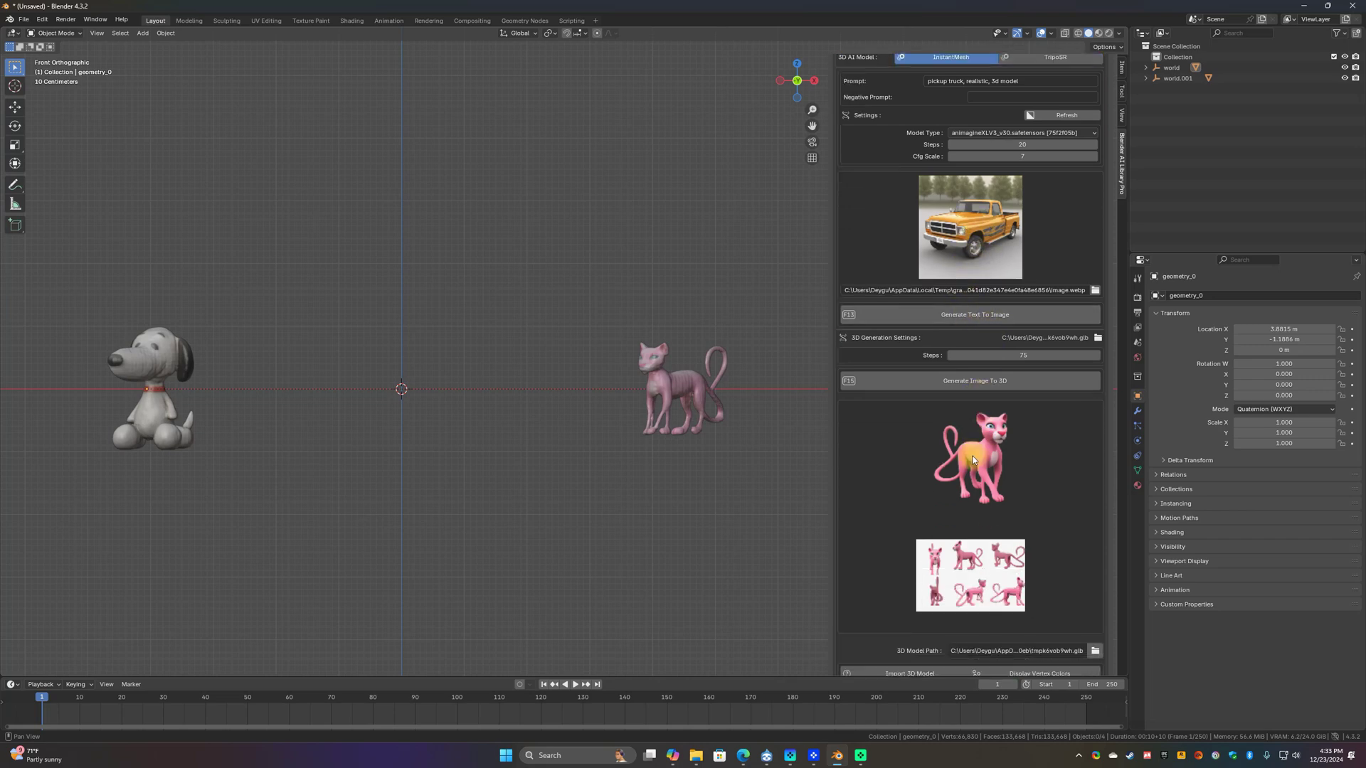
Convert the pickup truck image into a 3D model, world.002, at the origin
{"action": "left_click", "coordinate": [980, 383]}
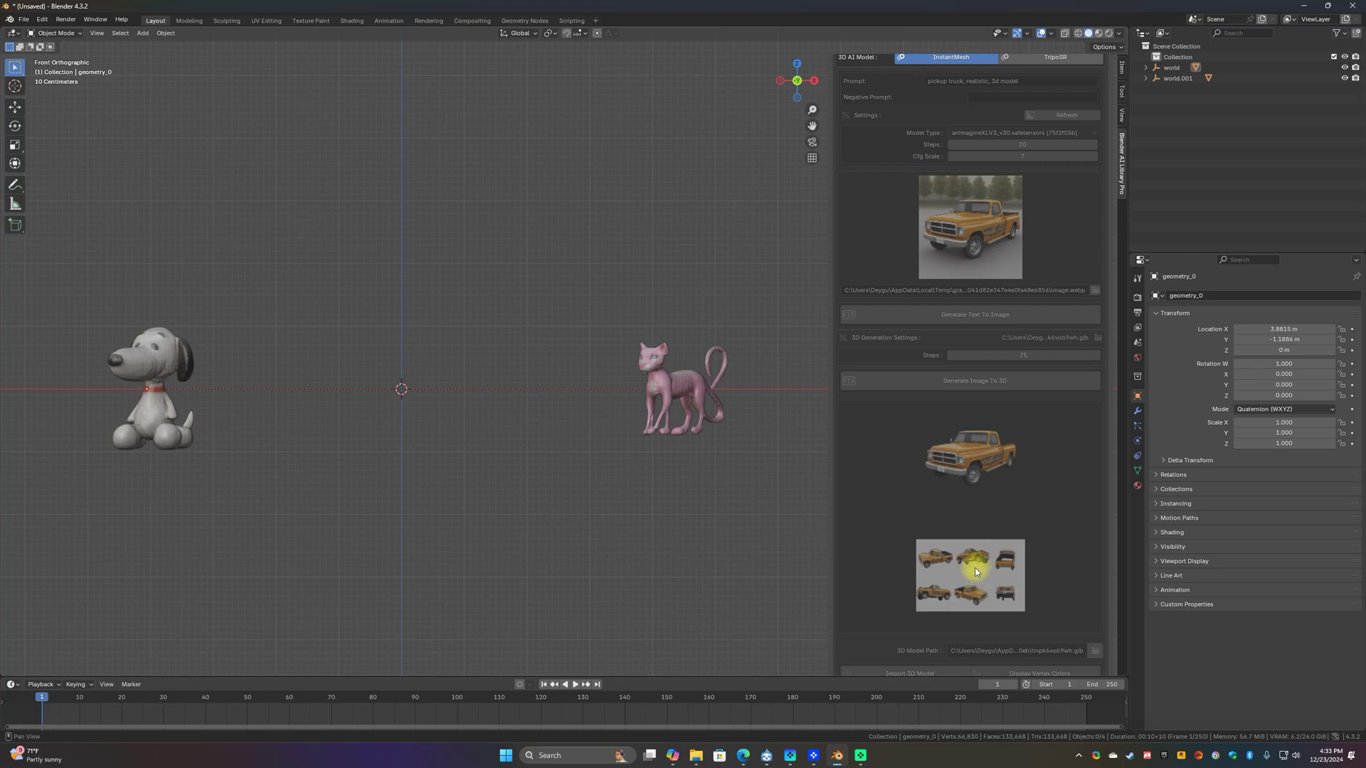
{"action": "scroll", "coordinate": [409, 485], "scroll_direction": "up", "scroll_amount": 3}
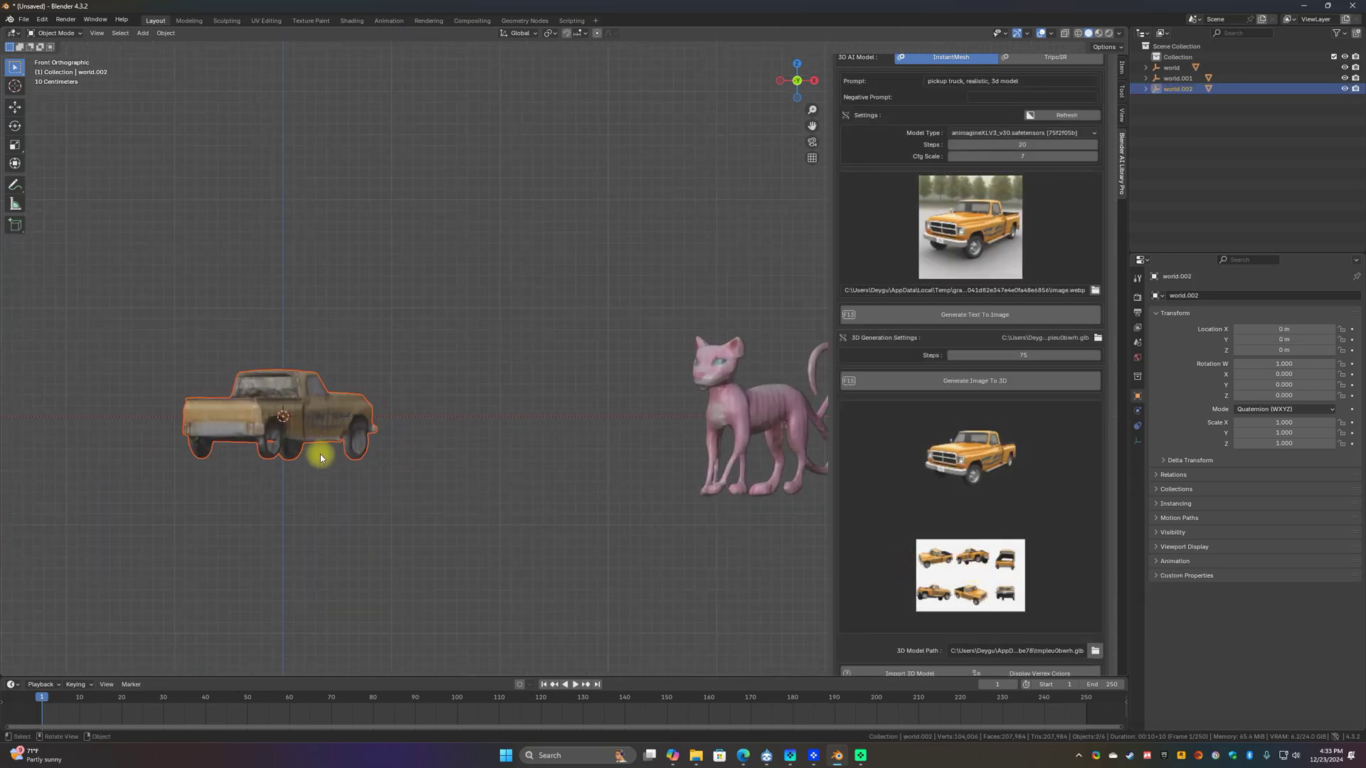
In front view, move the pickup truck down to Z -4.276 m beneath Snoopy and the panther
{"action": "mouse_move", "coordinate": [357, 442]}
{"action": "middle_mouse_down", "text": "shift"}
{"action": "mouse_move", "coordinate": [497, 400]}
{"action": "mouse_move", "coordinate": [476, 458]}
{"action": "mouse_move", "coordinate": [510, 467]}
{"action": "mouse_move", "coordinate": [536, 398]}
{"action": "mouse_move", "coordinate": [523, 339]}
{"action": "mouse_move", "coordinate": [256, 305]}
{"action": "mouse_move", "coordinate": [359, 390]}
{"action": "mouse_move", "coordinate": [472, 354]}
{"action": "mouse_move", "coordinate": [330, 384]}
{"action": "mouse_move", "coordinate": [304, 356]}
{"action": "mouse_move", "coordinate": [417, 284]}
{"action": "mouse_move", "coordinate": [501, 448]}
{"action": "mouse_move", "coordinate": [534, 466]}
{"action": "mouse_move", "coordinate": [531, 495]}
{"action": "mouse_move", "coordinate": [572, 456]}
{"action": "mouse_move", "coordinate": [918, 430]}
{"action": "mouse_move", "coordinate": [680, 447]}
{"action": "mouse_move", "coordinate": [478, 433]}
{"action": "mouse_move", "coordinate": [329, 442]}
{"action": "mouse_move", "coordinate": [356, 445]}
{"action": "middle_mouse_up", "text": "shift"}
{"action": "scroll", "coordinate": [401, 320], "scroll_direction": "up", "scroll_amount": 4}
{"action": "key", "text": "End"}
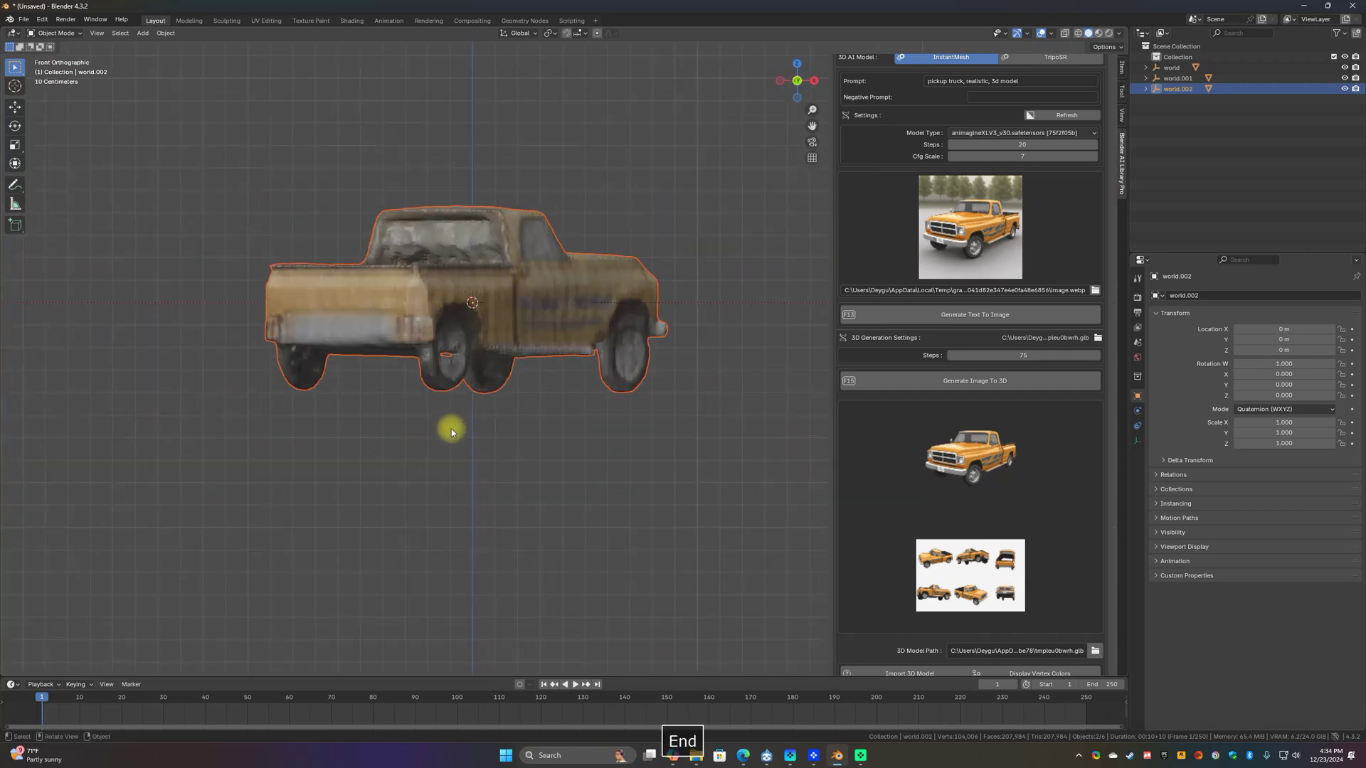
{"action": "scroll", "coordinate": [451, 429], "scroll_direction": "down", "scroll_amount": 6}
{"action": "middle_click_drag", "start_coordinate": [447, 415], "coordinate": [537, 519], "text": "shift"}
{"action": "left_click", "coordinate": [463, 431]}
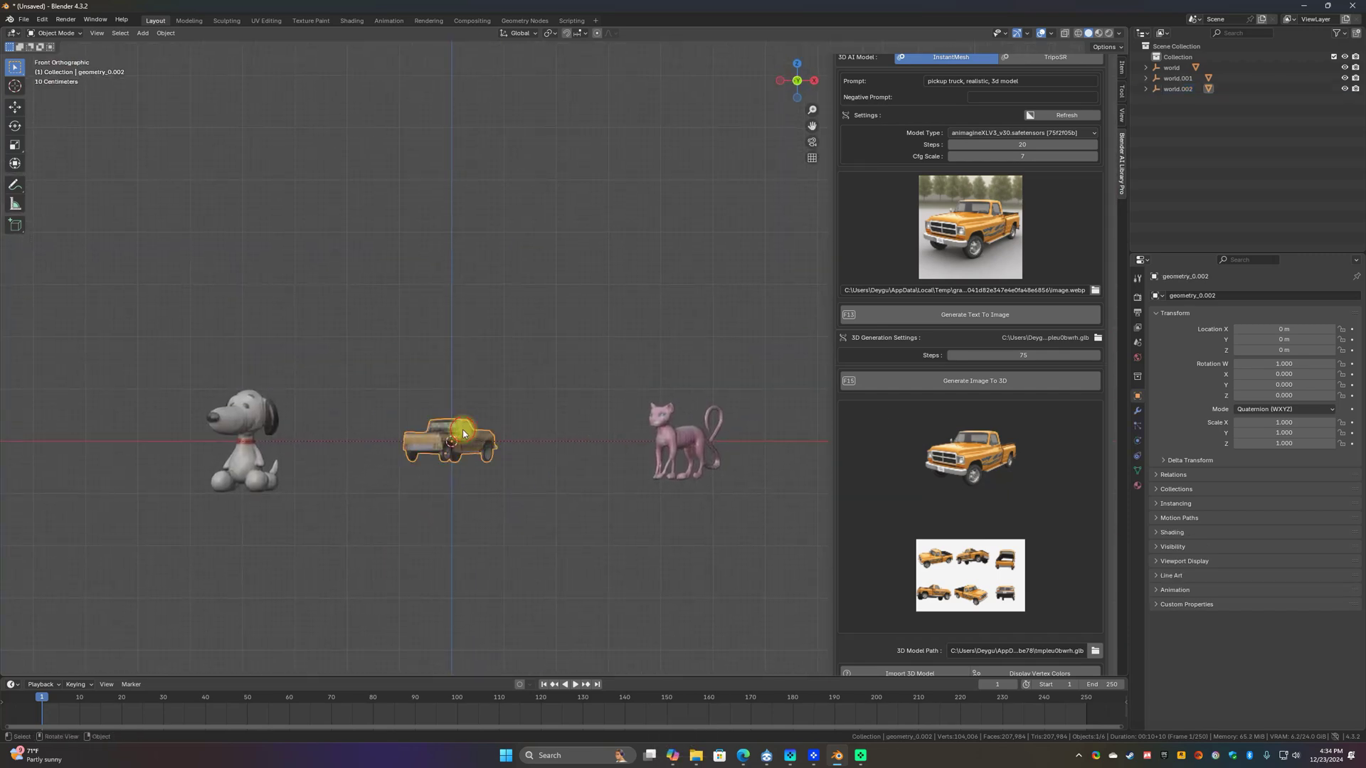
{"action": "key", "text": "g"}
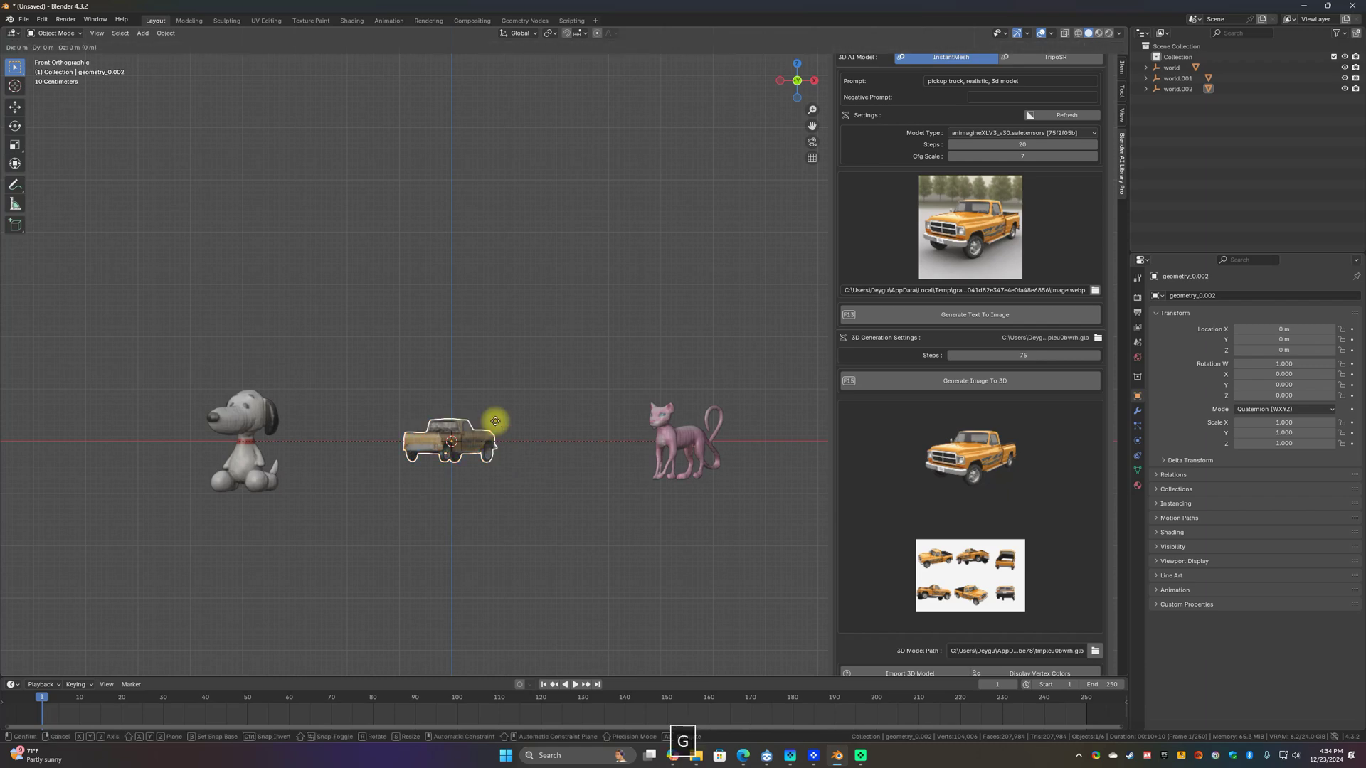
{"action": "left_click", "coordinate": [497, 646]}
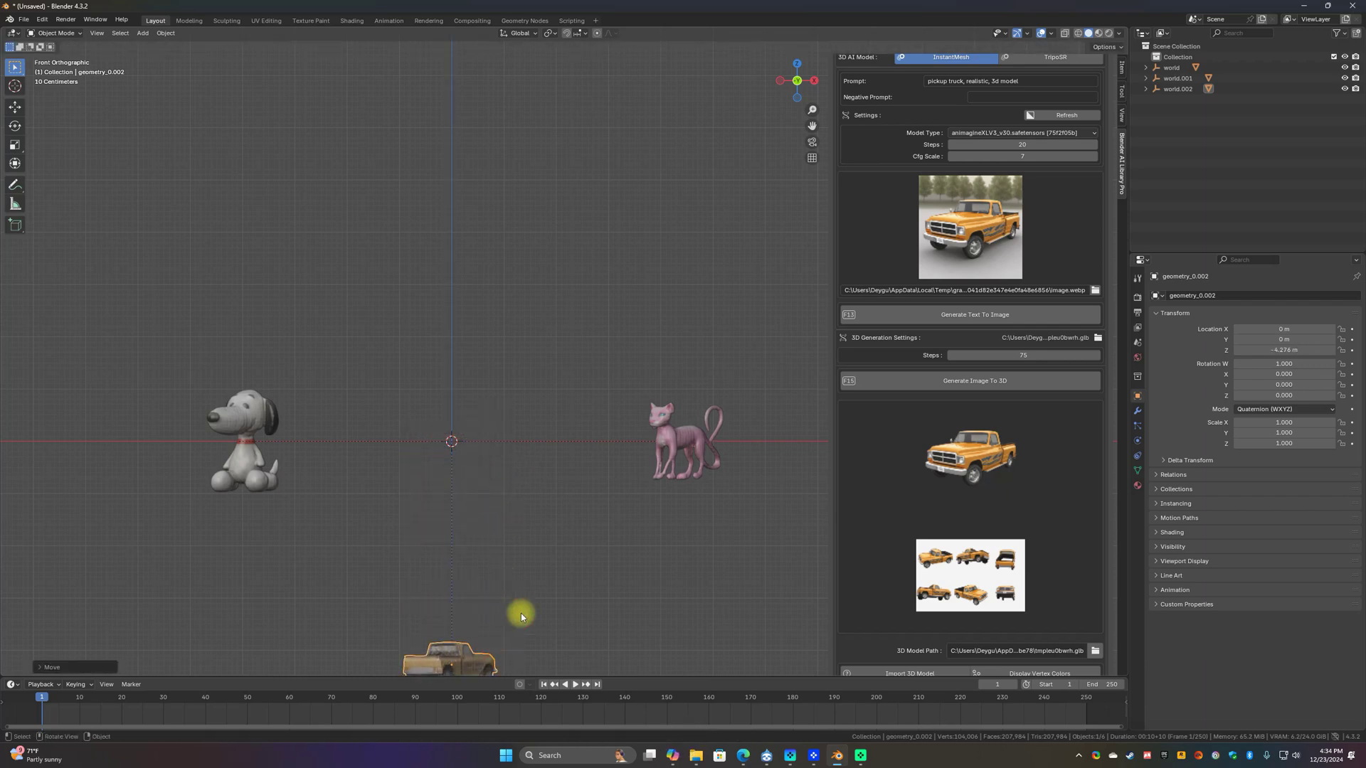
{"action": "middle_click_drag", "start_coordinate": [525, 610], "coordinate": [510, 498], "text": "shift"}
{"action": "left_click", "coordinate": [585, 463]}
{"action": "scroll", "coordinate": [974, 208], "scroll_direction": "up", "scroll_amount": 5}
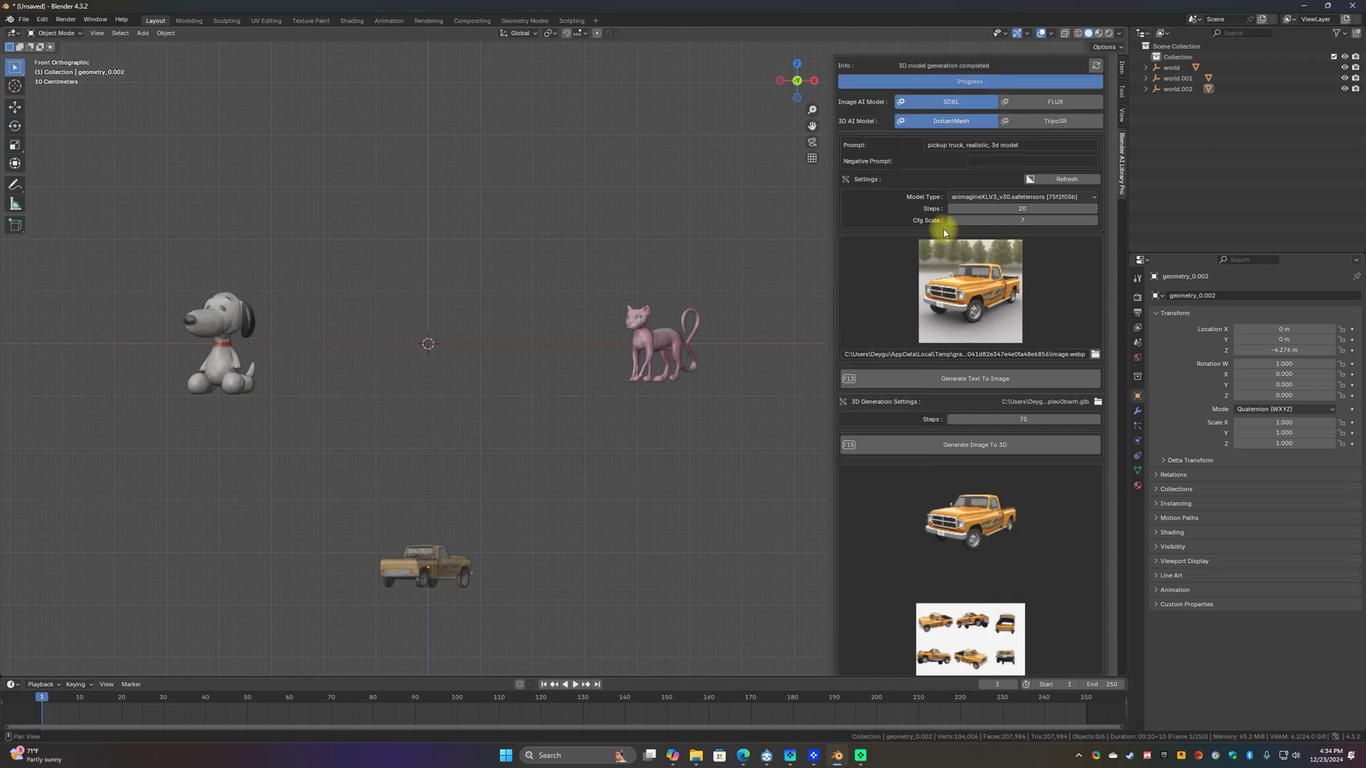
Enter a crystal golem, realistic 3d model prompt and generate the golem reference image
{"action": "left_click", "coordinate": [956, 210]}
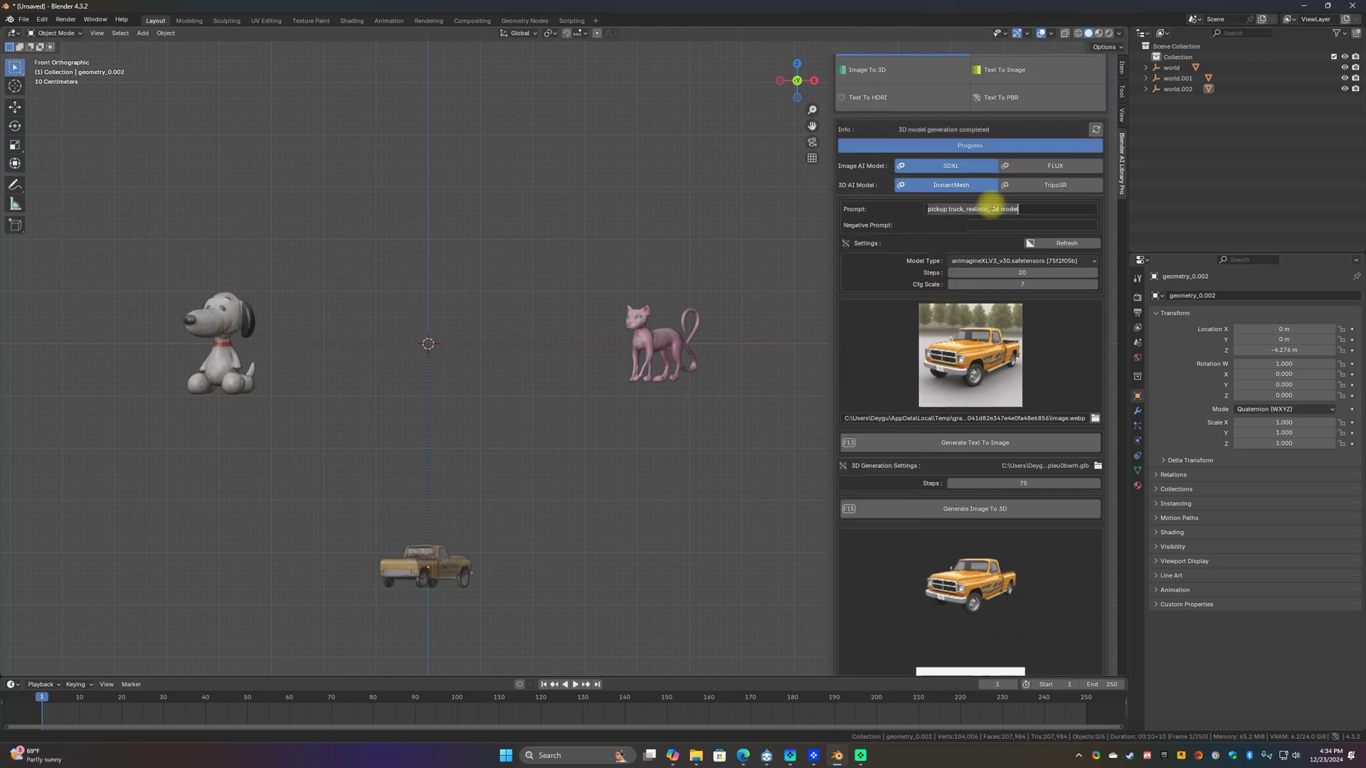
{"action": "type", "text": "crystal"}
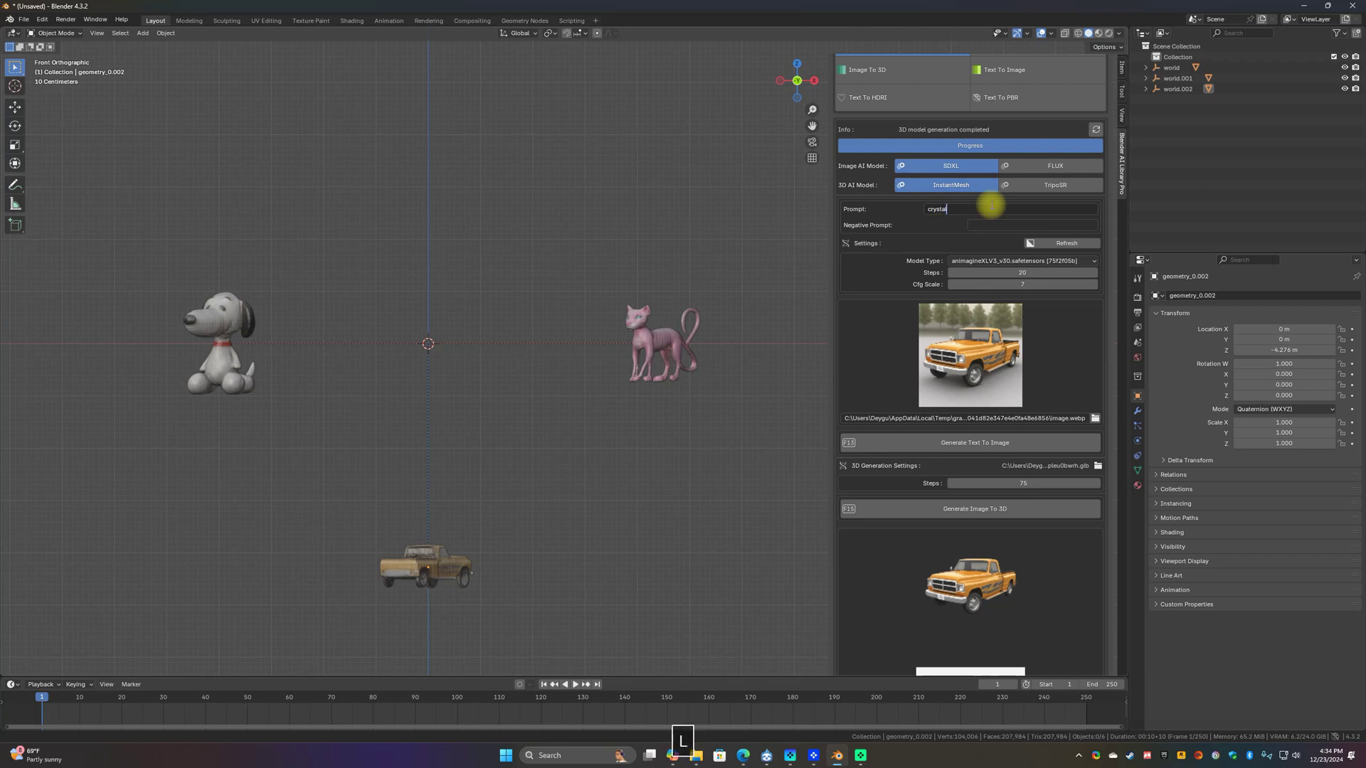
{"action": "type", "text": " golem, "}
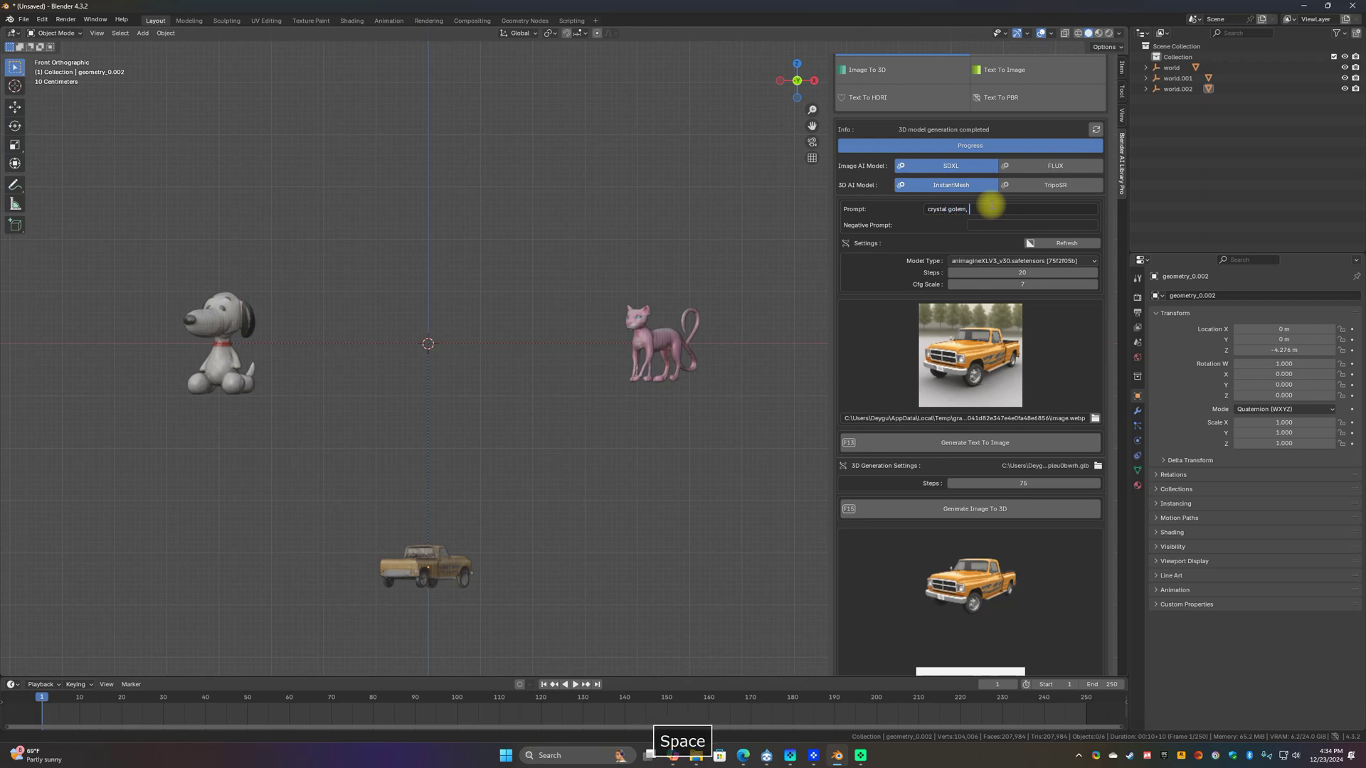
{"action": "type", "text": "s"}
{"action": "type", "text": "tylized, "}
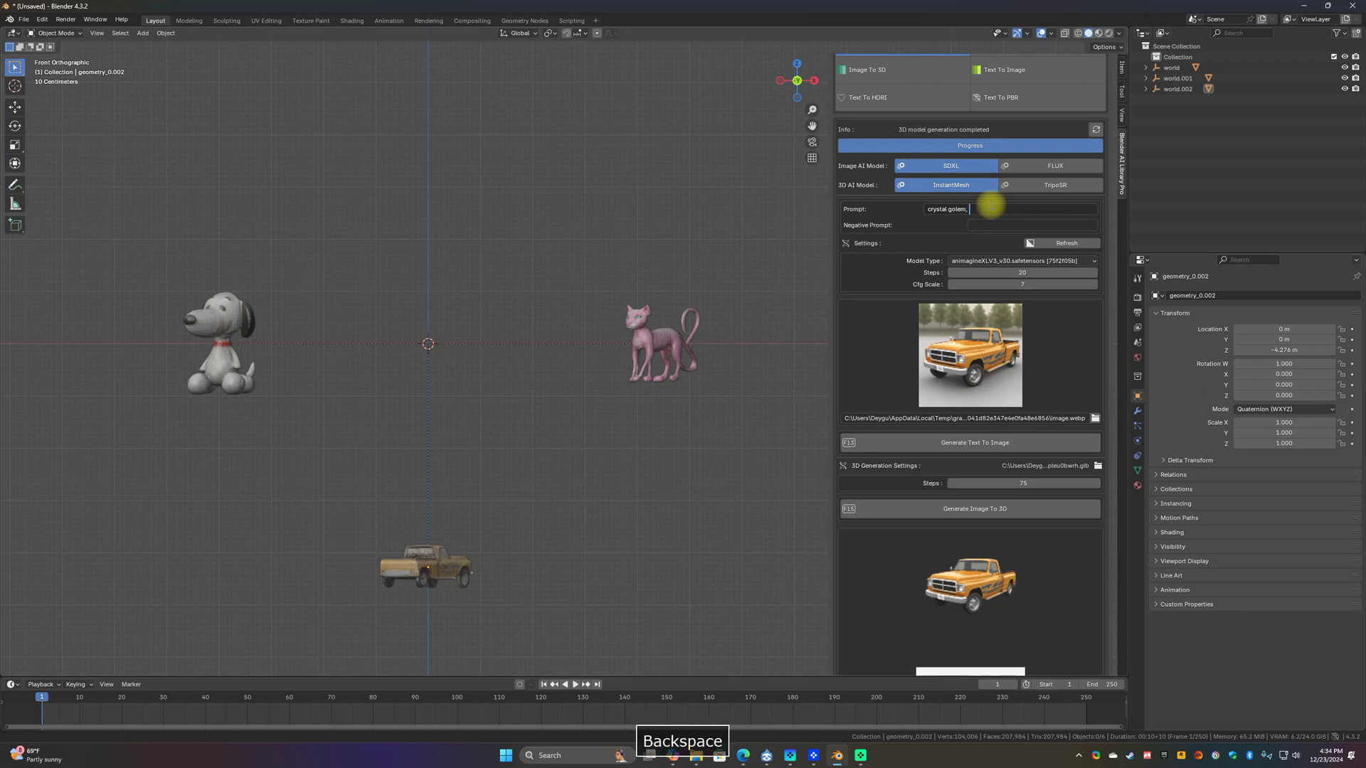
{"action": "type", "text": "realistic"}
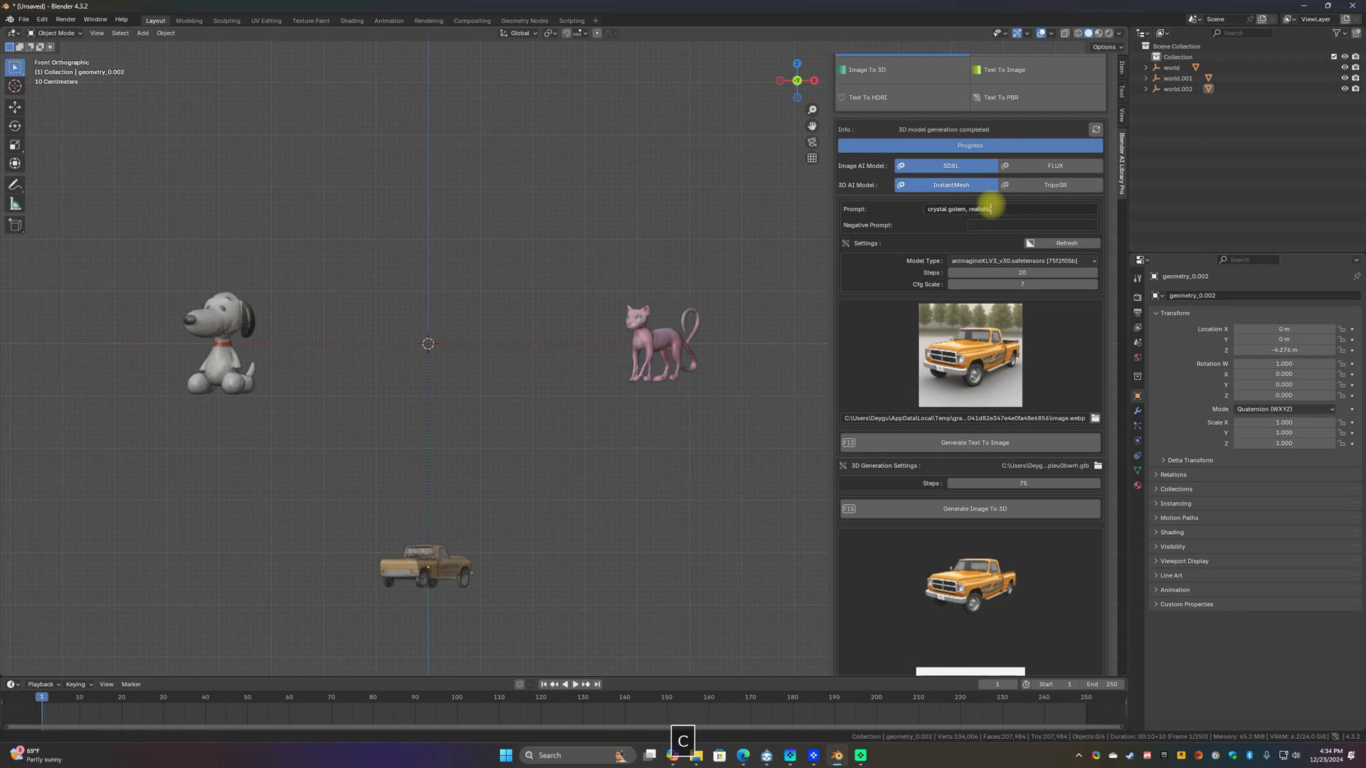
{"action": "type", "text": " 3d model"}
{"action": "key", "text": "Return"}
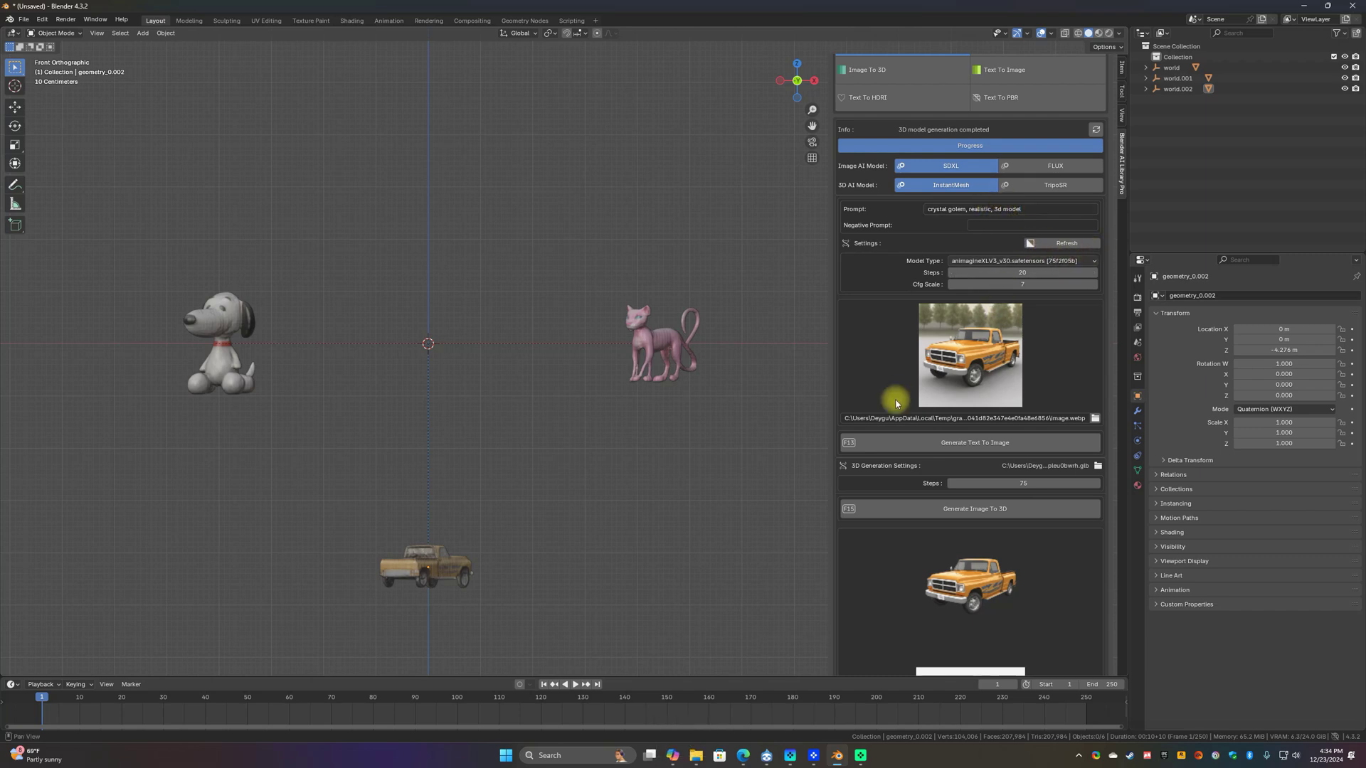
{"action": "left_click", "coordinate": [959, 443]}
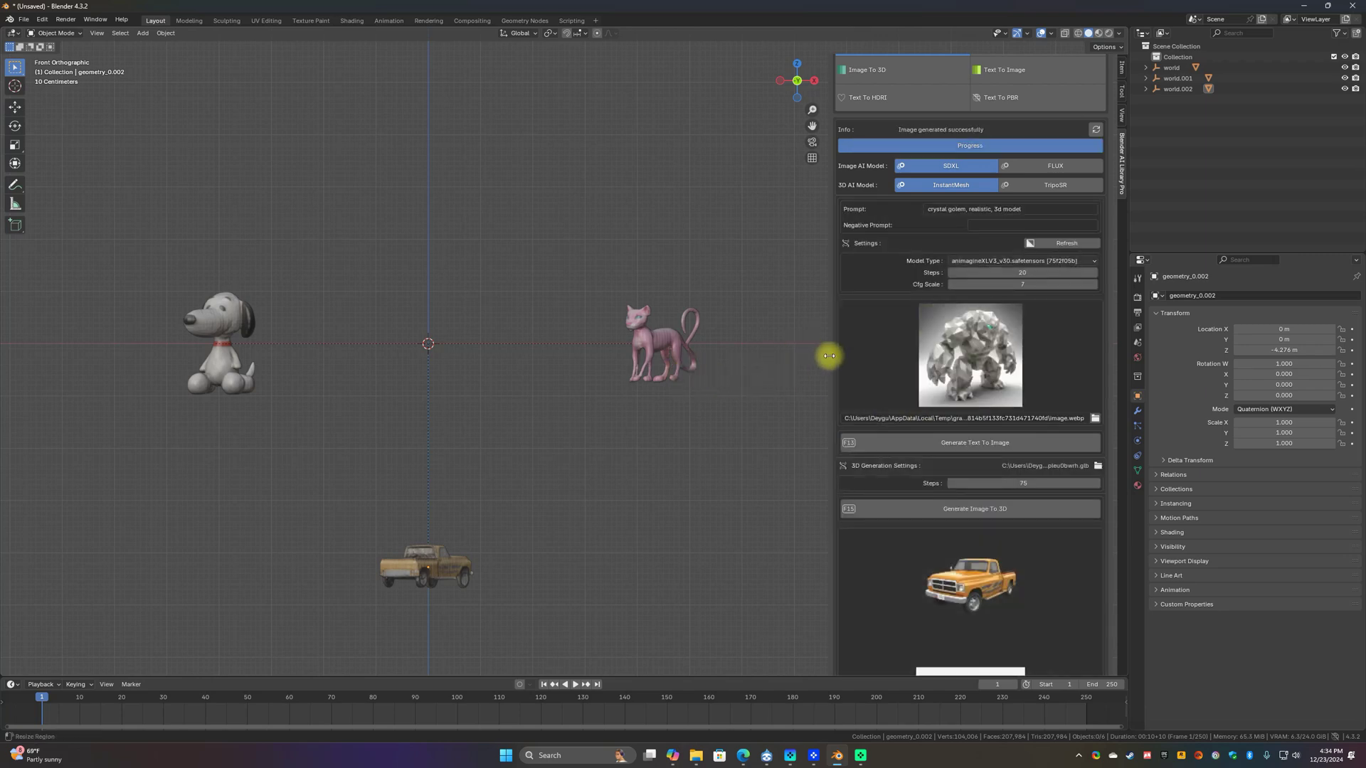
Convert the crystal golem image into a 3D model, world.003, at the origin
{"action": "scroll", "coordinate": [966, 427], "scroll_direction": "down", "scroll_amount": 2}
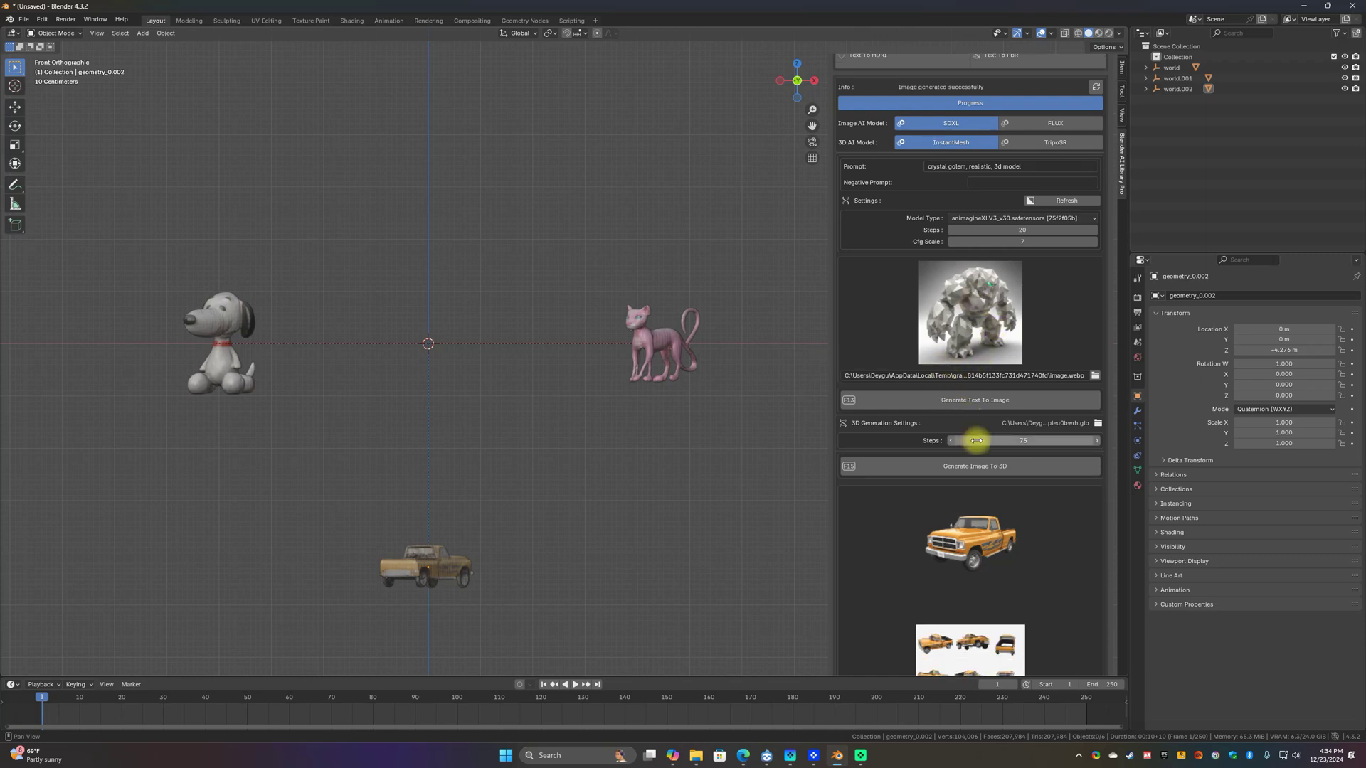
{"action": "left_click", "coordinate": [978, 471]}
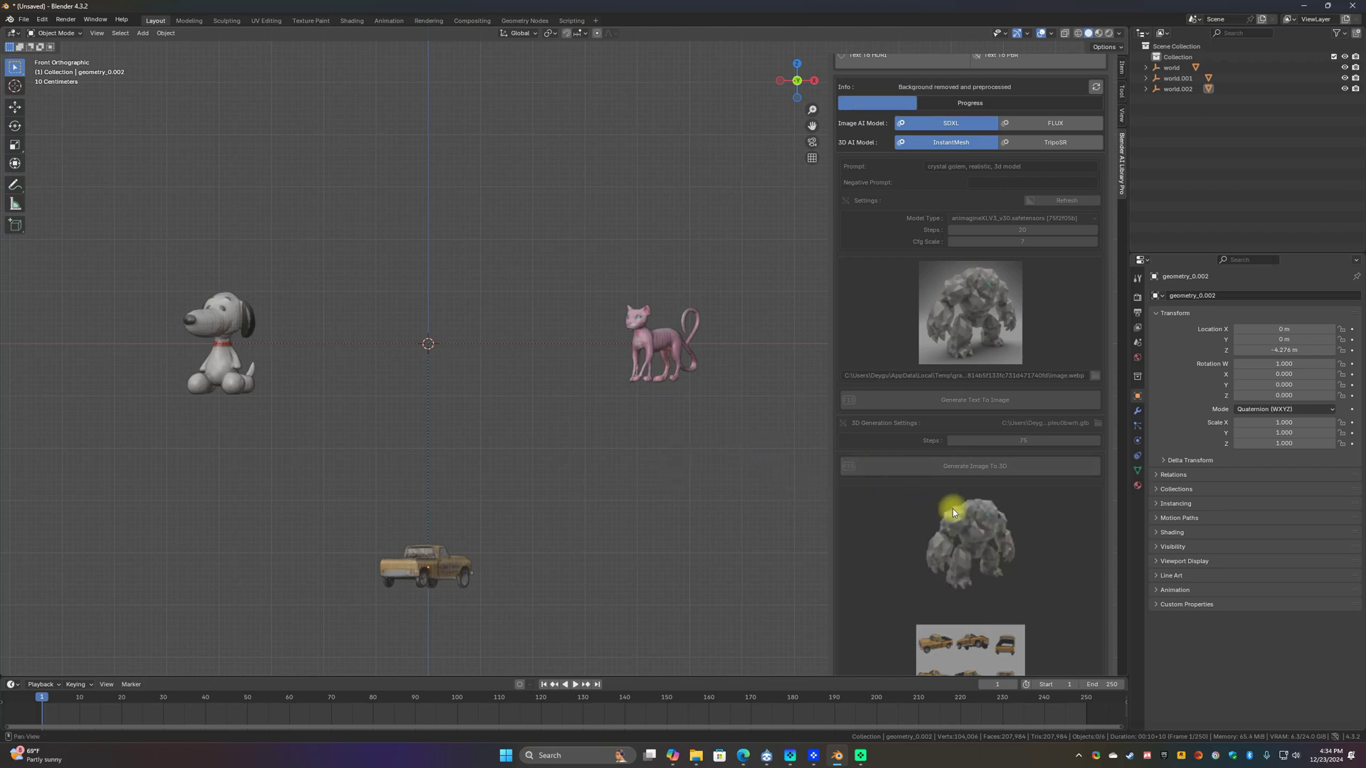
{"action": "scroll", "coordinate": [953, 509], "scroll_direction": "down", "scroll_amount": 1}
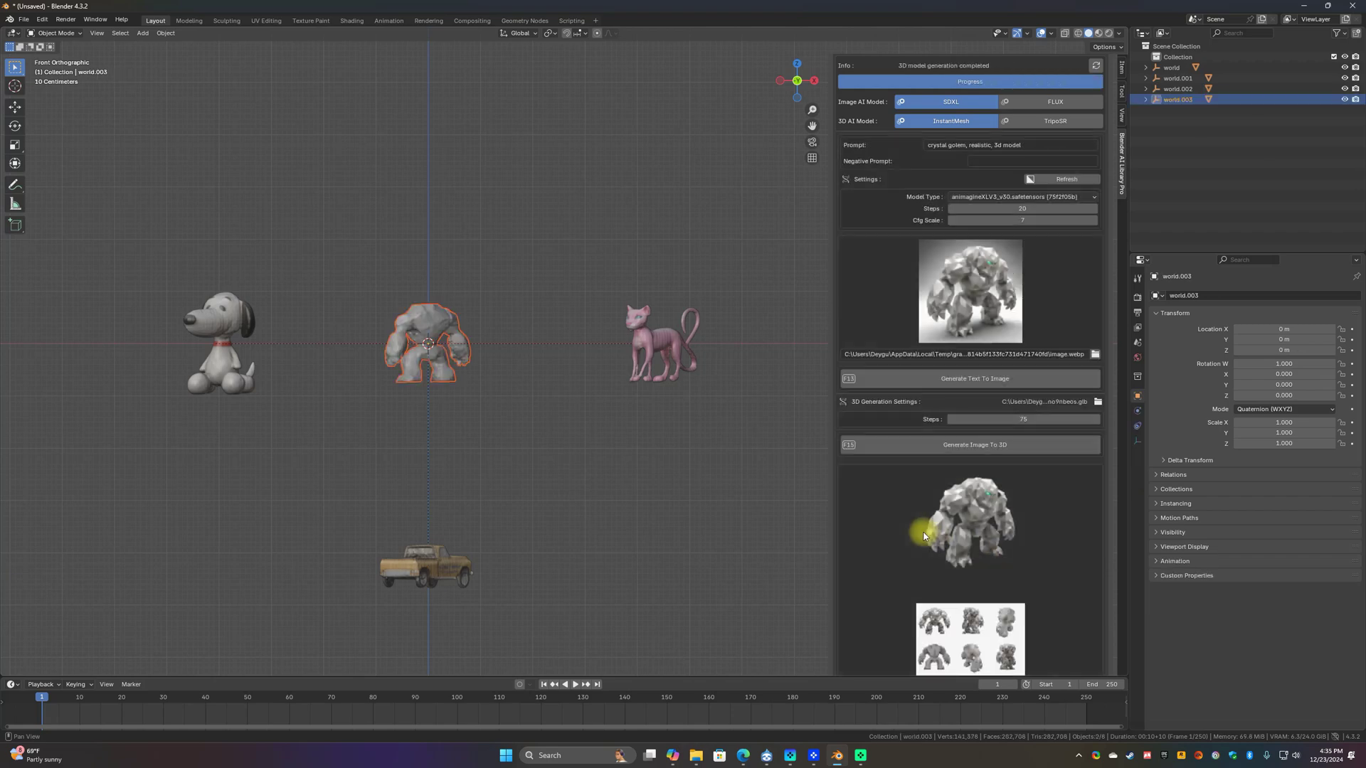
Rotate the crystal golem around the Z axis so it faces the front
{"action": "scroll", "coordinate": [467, 394], "scroll_direction": "up", "scroll_amount": 5}
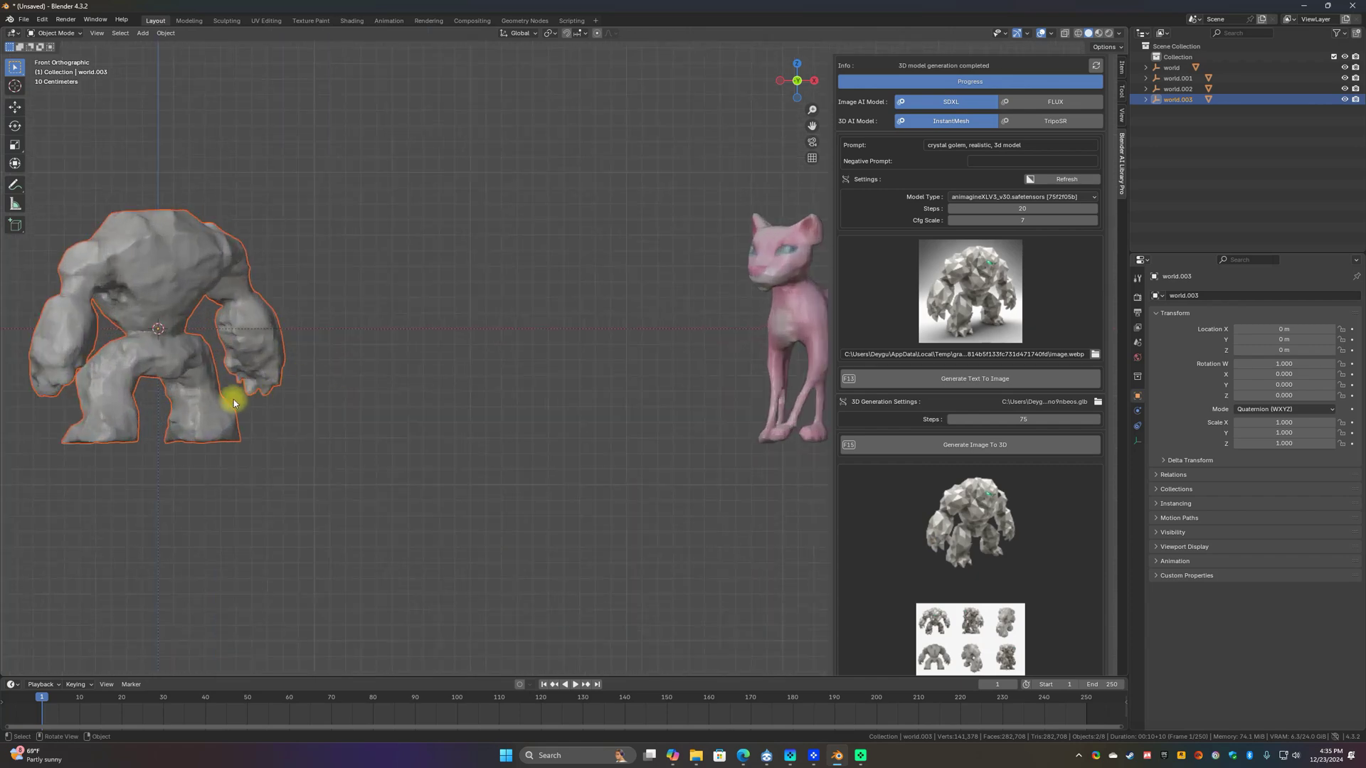
{"action": "middle_click_drag", "start_coordinate": [234, 399], "coordinate": [543, 414], "text": "shift"}
{"action": "scroll", "coordinate": [436, 396], "scroll_direction": "up", "scroll_amount": 3}
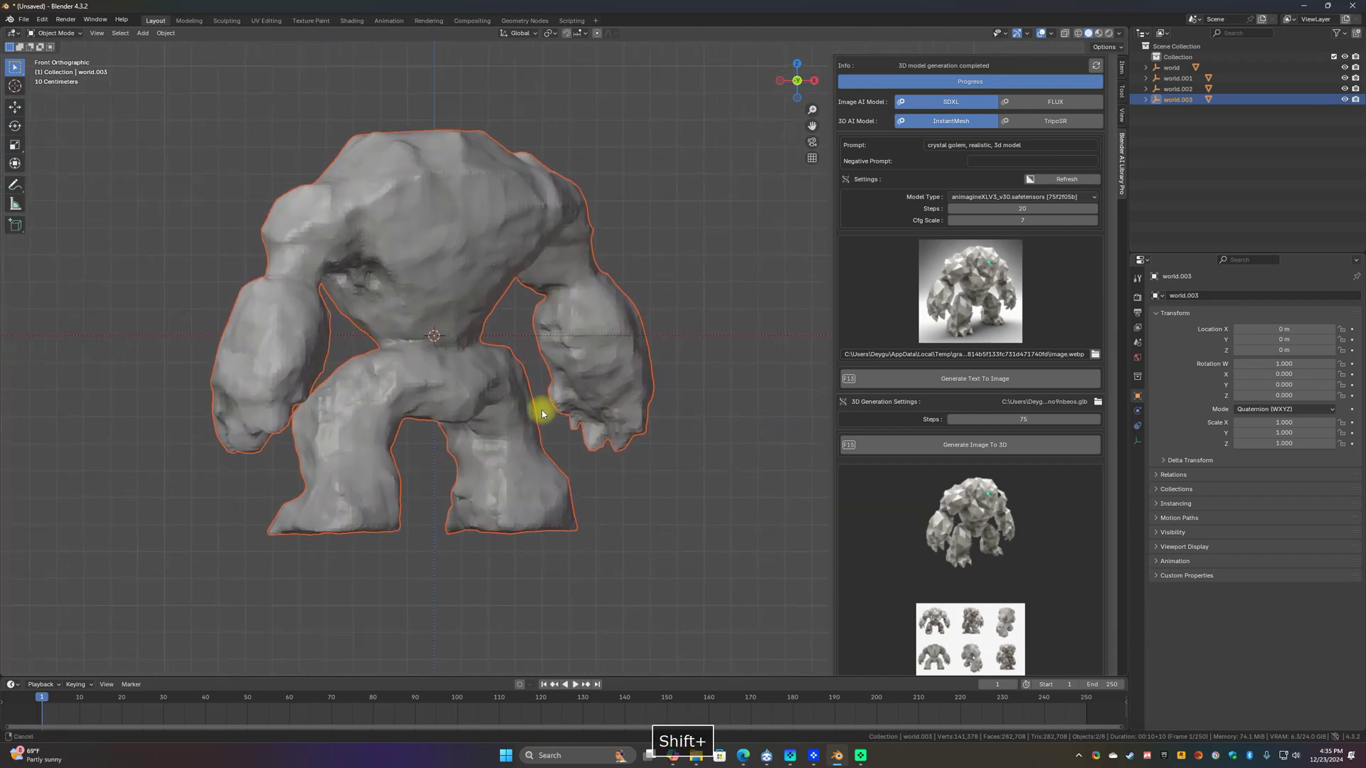
{"action": "key", "text": "r"}
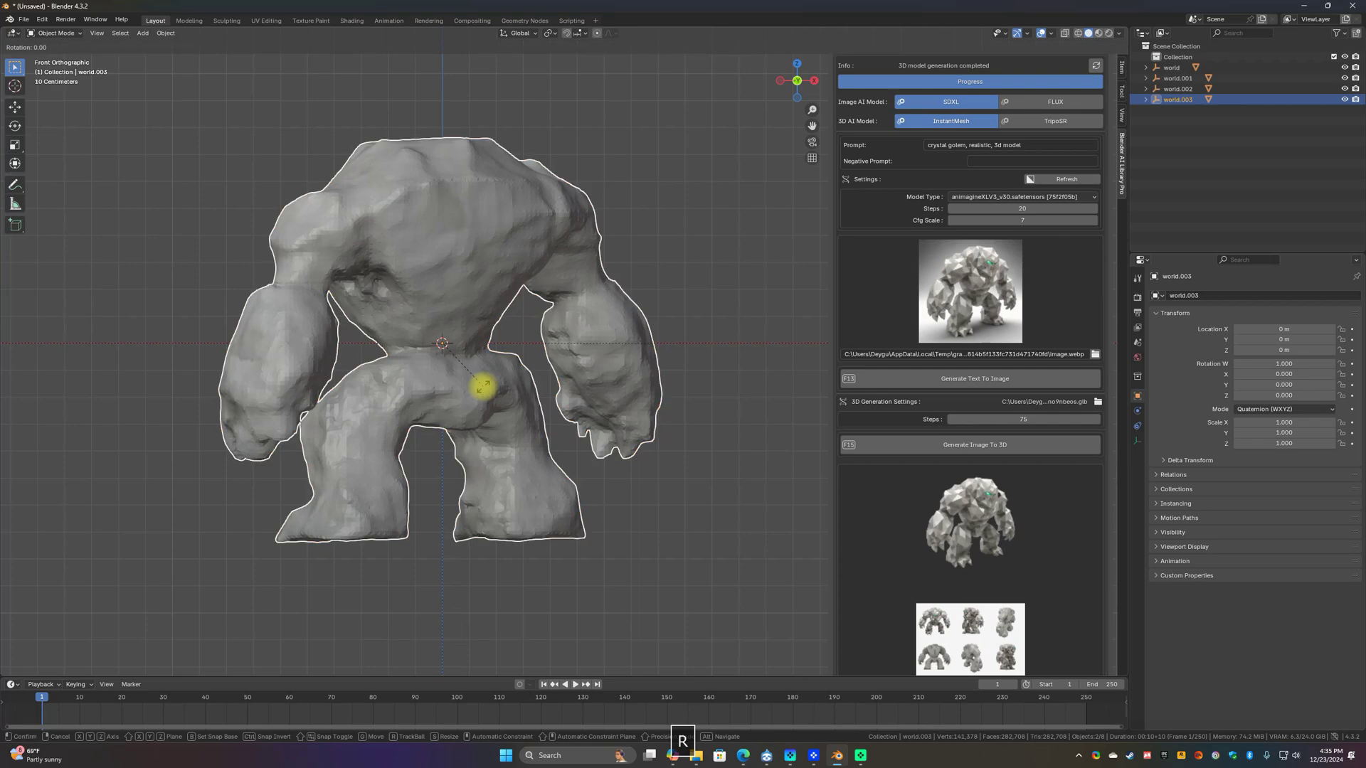
{"action": "key", "text": "z"}
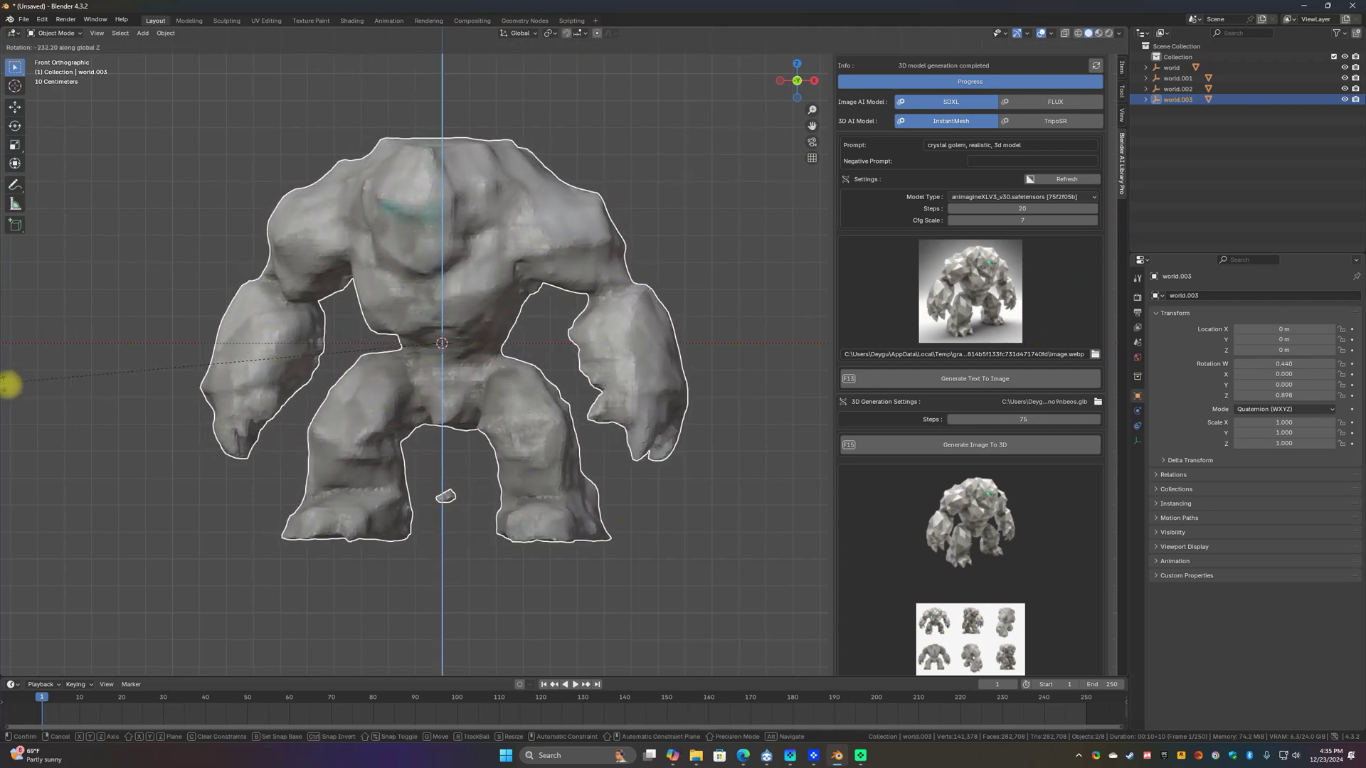
{"action": "left_click", "coordinate": [178, 305]}
Check the golem's new orientation from the top and front views
{"action": "middle_click_drag", "start_coordinate": [180, 304], "coordinate": [333, 348]}
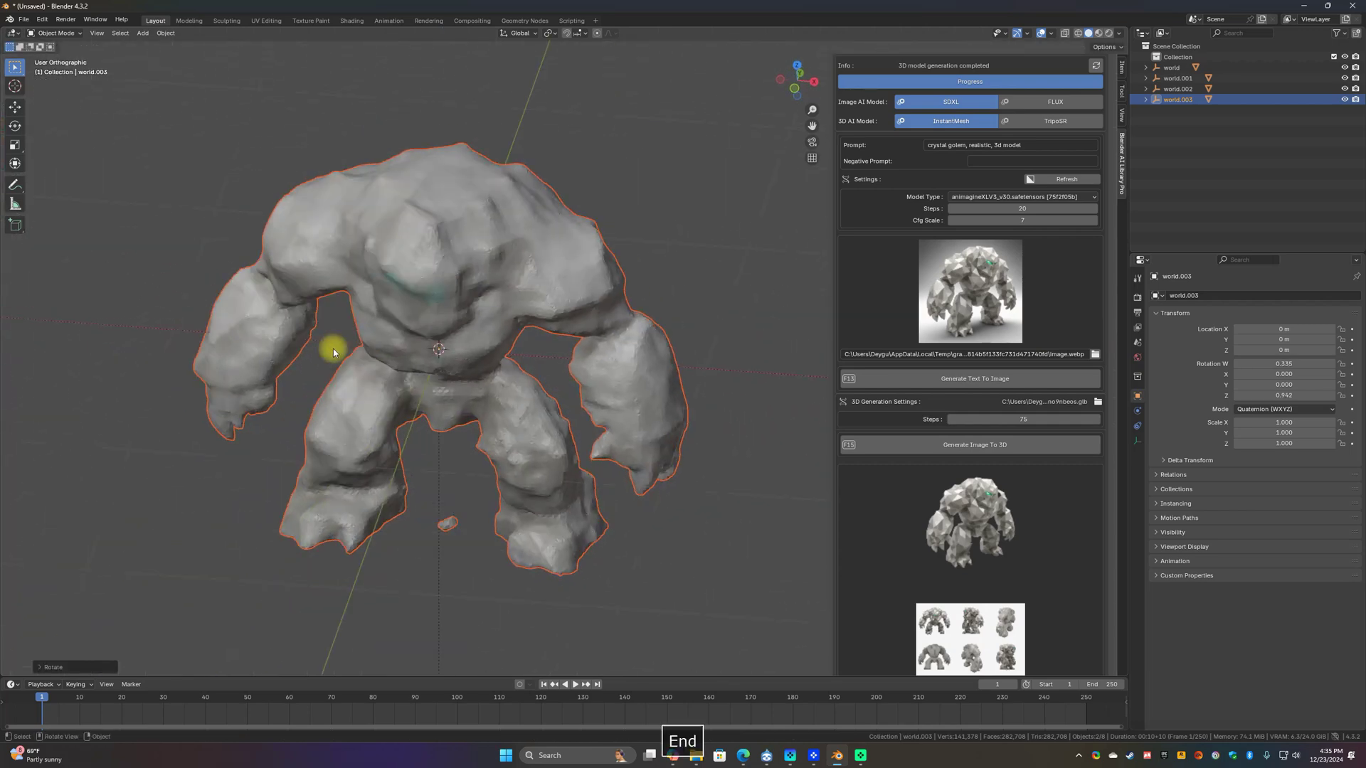
{"action": "key", "text": "KP_7"}
{"action": "key", "text": "KP_1"}
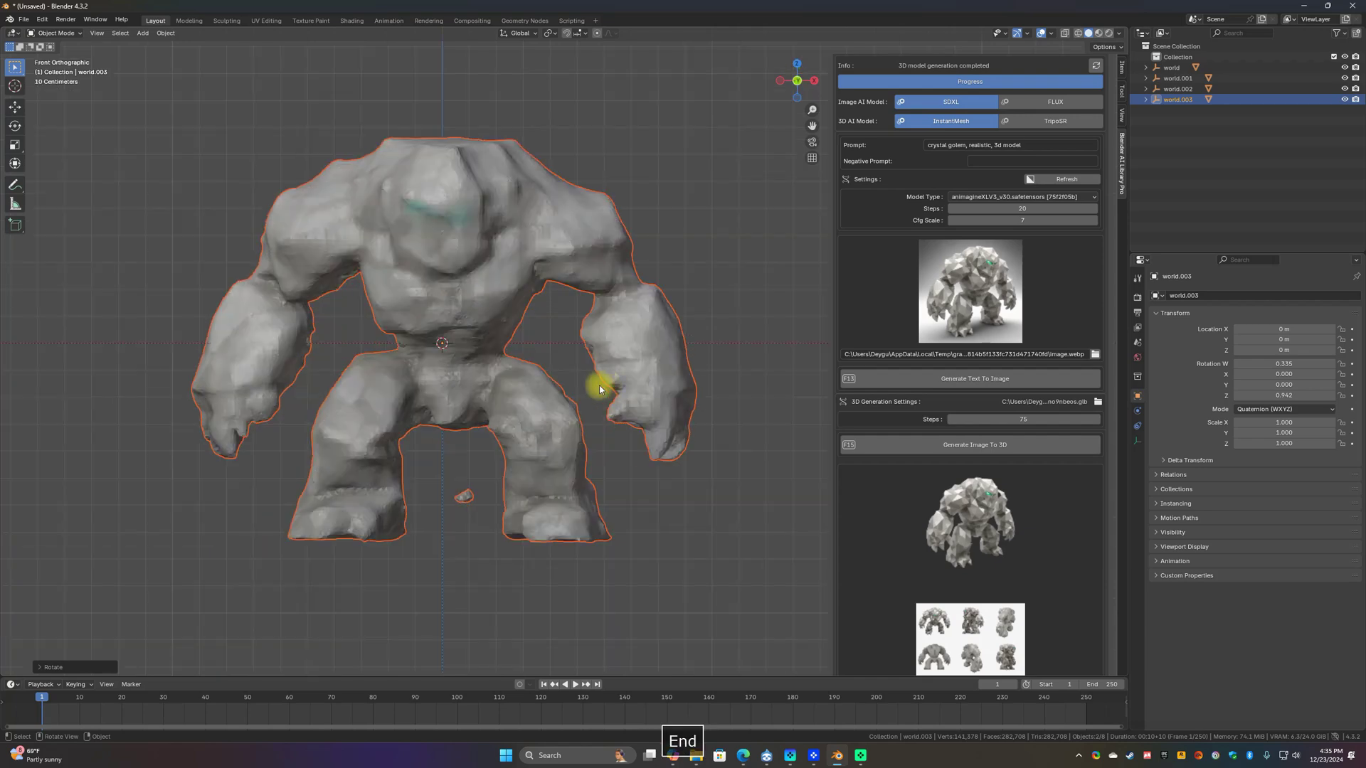
{"action": "scroll", "coordinate": [597, 385], "scroll_direction": "down", "scroll_amount": 3}
{"action": "left_click", "coordinate": [628, 384]}
{"action": "middle_click_drag", "start_coordinate": [631, 387], "coordinate": [666, 446]}
{"action": "key", "text": "End"}
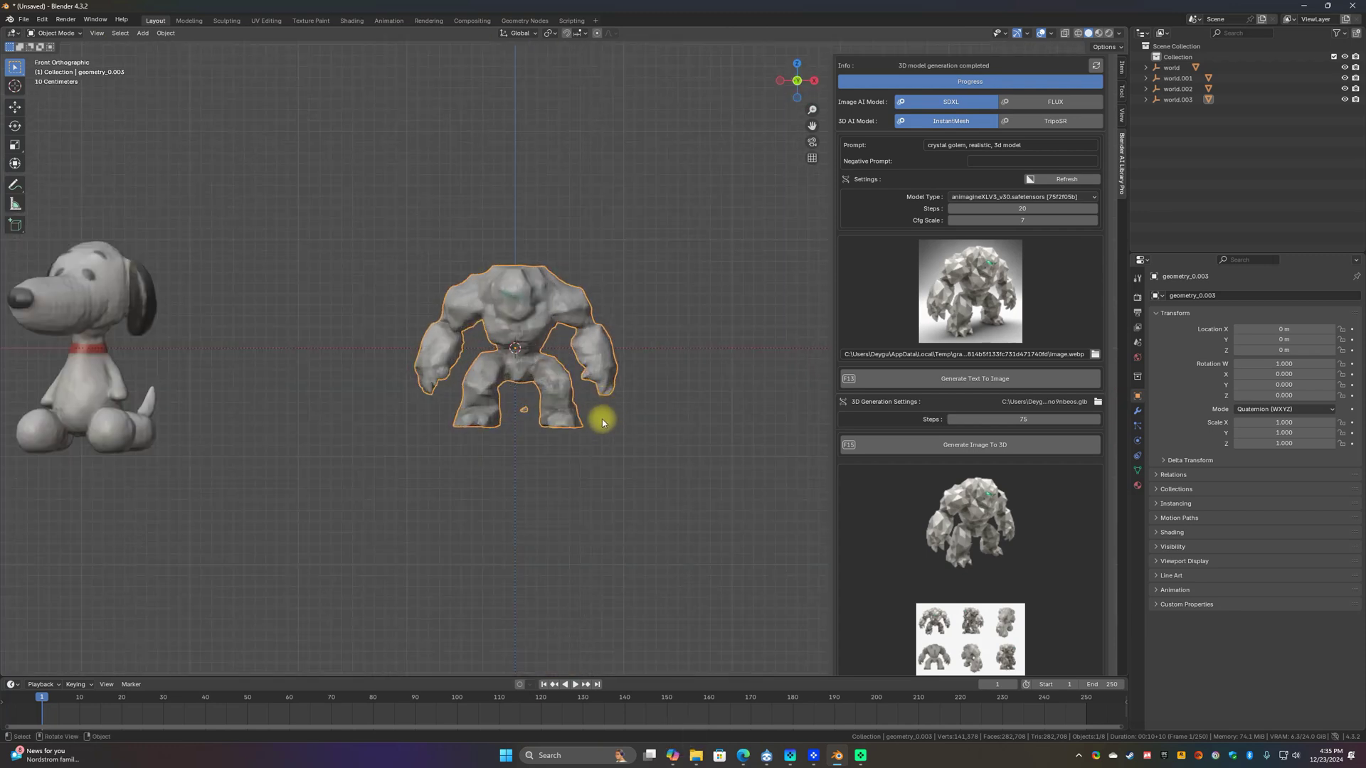
Raise the pickup truck along Z so it sits closer beneath the other models
{"action": "scroll", "coordinate": [602, 420], "scroll_direction": "down", "scroll_amount": 5}
{"action": "middle_click_drag", "start_coordinate": [632, 453], "coordinate": [486, 307], "text": "shift"}
{"action": "left_click", "coordinate": [434, 395]}
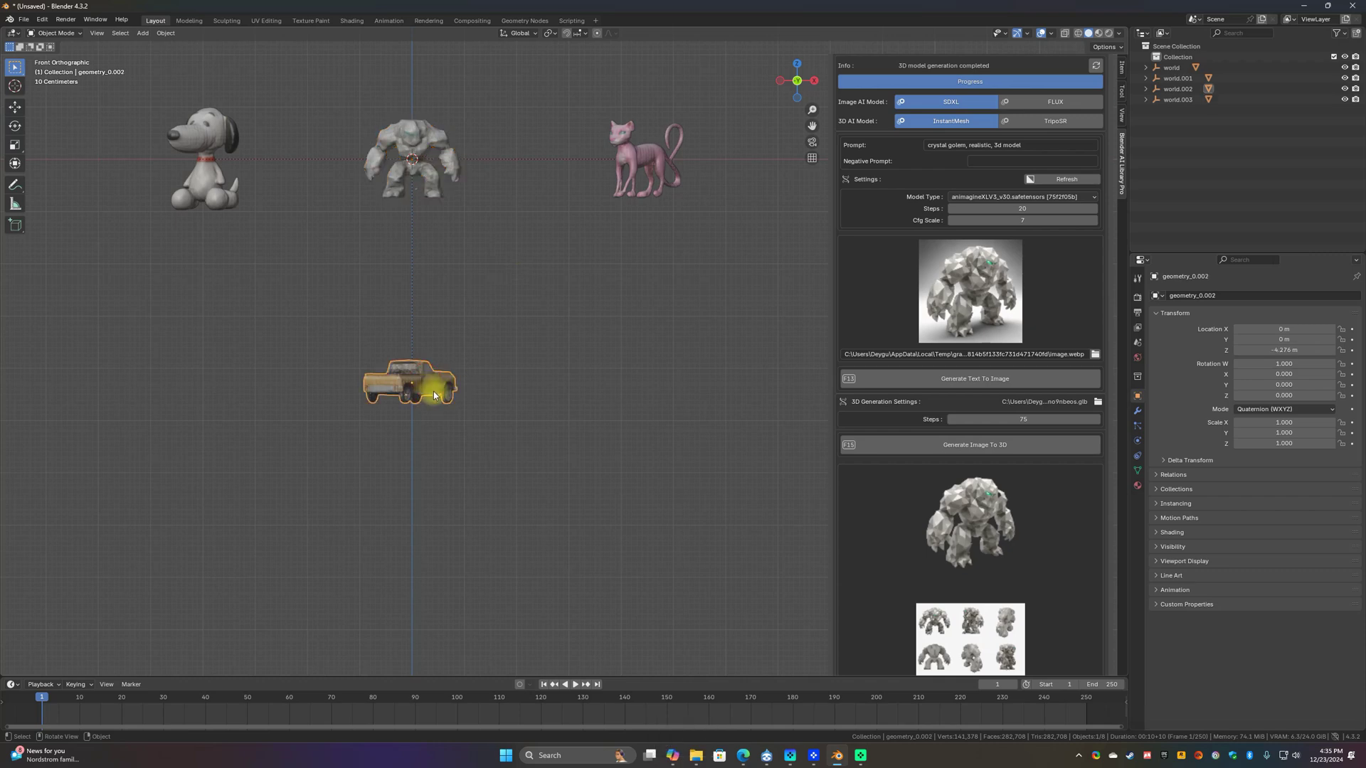
{"action": "key", "text": "g"}
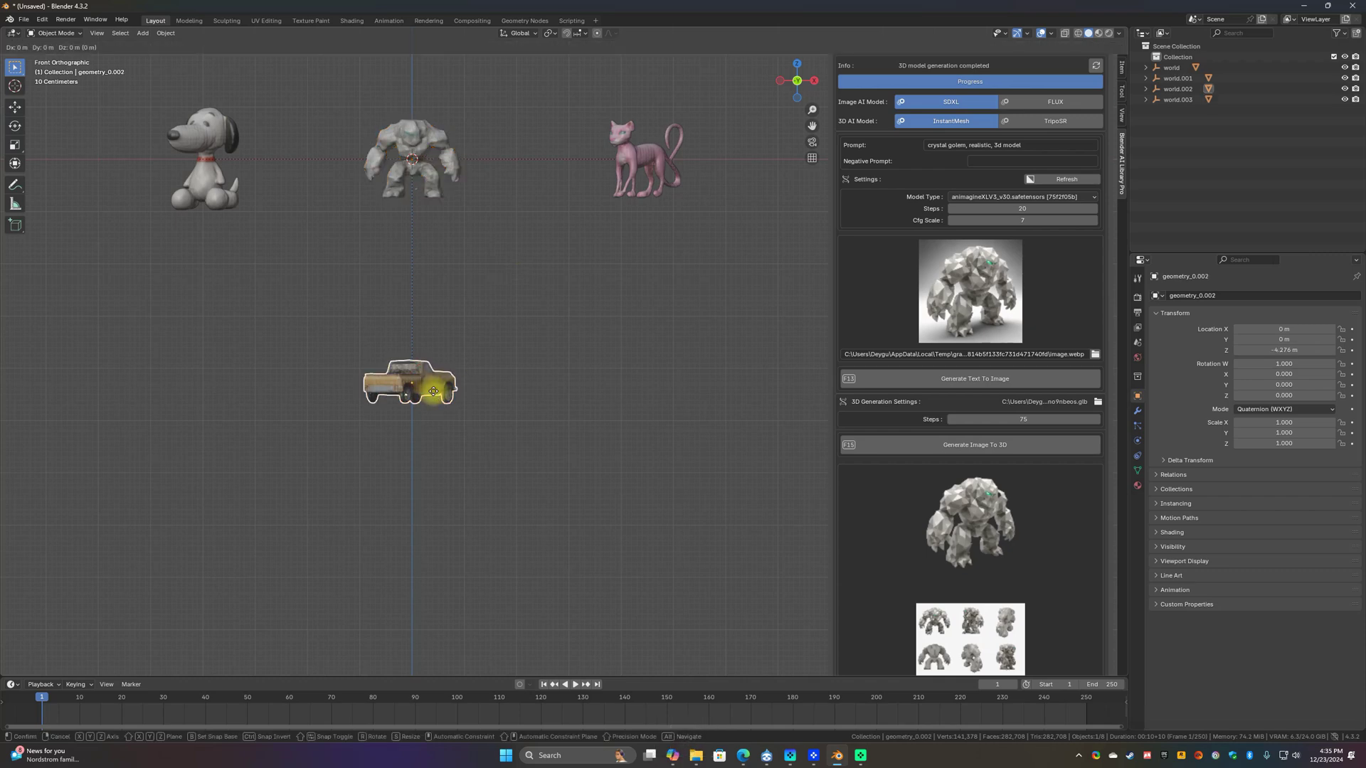
{"action": "key", "text": "z"}
{"action": "left_click", "coordinate": [430, 361]}
{"action": "scroll", "coordinate": [430, 361], "scroll_direction": "up", "scroll_amount": 2}
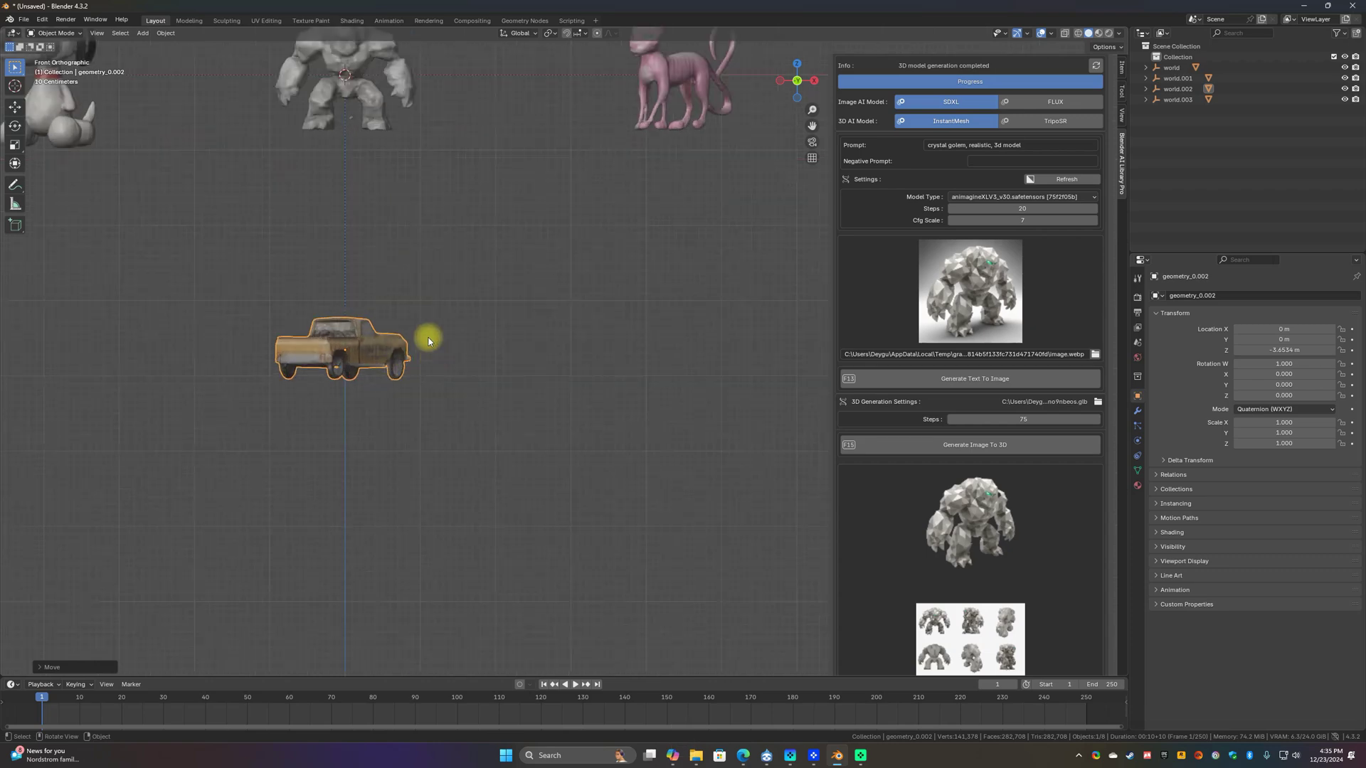
{"action": "scroll", "coordinate": [469, 394], "scroll_direction": "up", "scroll_amount": 3, "text": "shift"}
{"action": "left_click", "coordinate": [484, 382]}
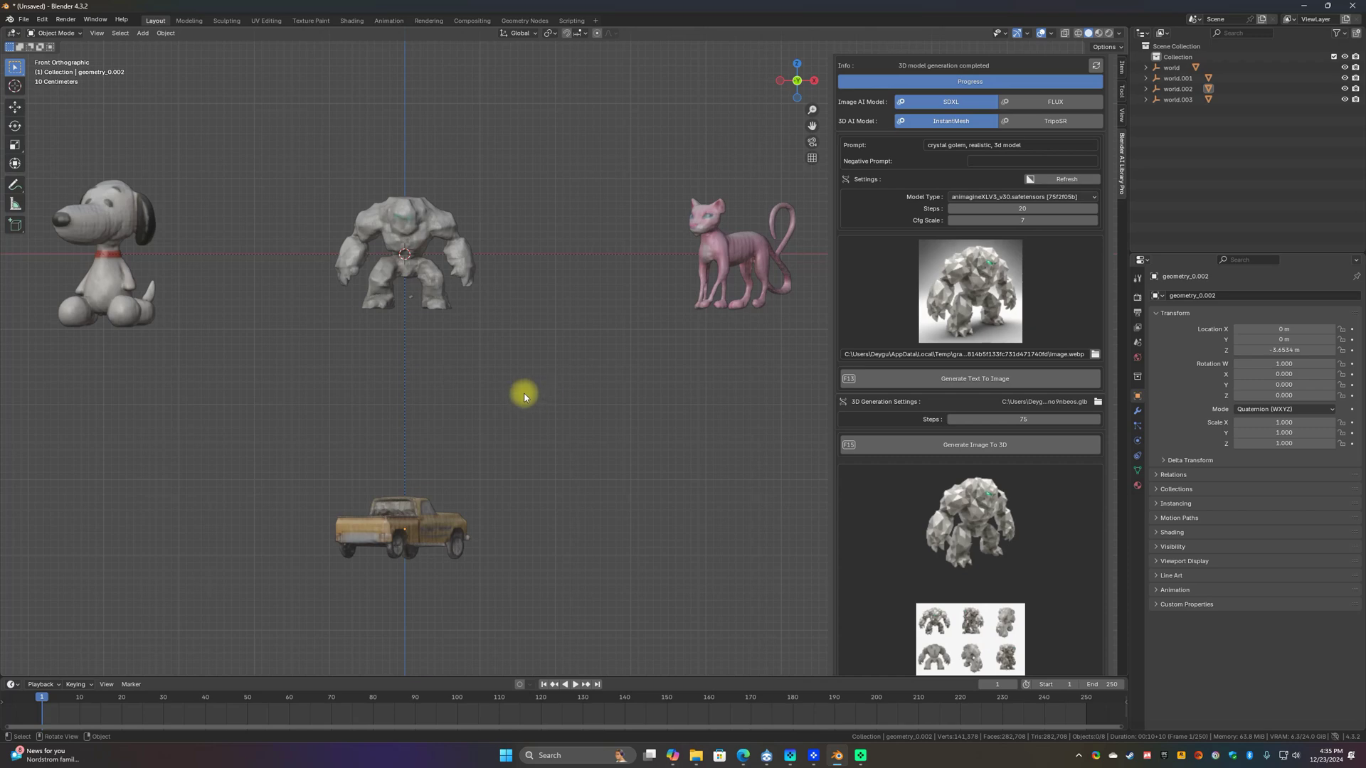
Return to front view and box-select all four models
{"action": "scroll", "coordinate": [517, 381], "scroll_direction": "down", "scroll_amount": 1}
{"action": "middle_click_drag", "start_coordinate": [537, 369], "coordinate": [449, 351]}
{"action": "key", "text": "KP_1"}
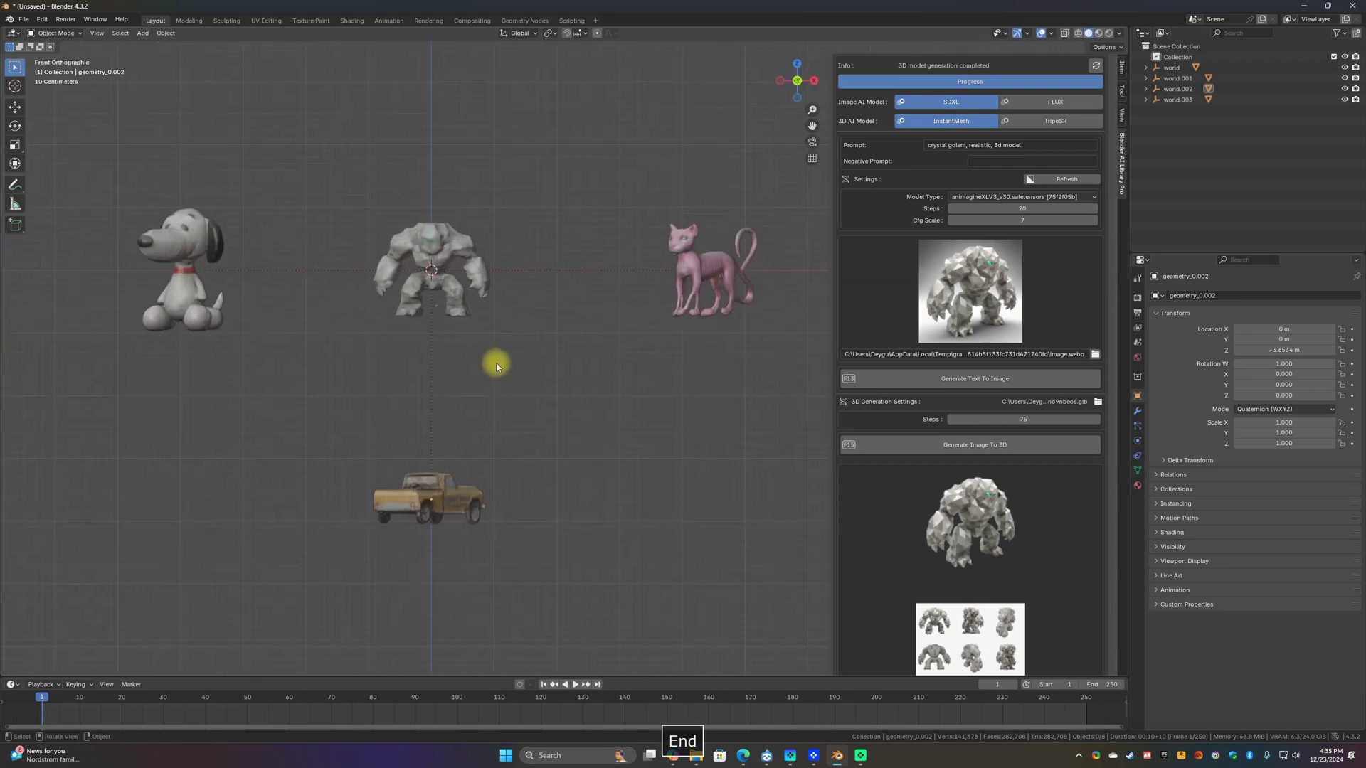
{"action": "left_click_drag", "start_coordinate": [149, 162], "coordinate": [778, 586]}
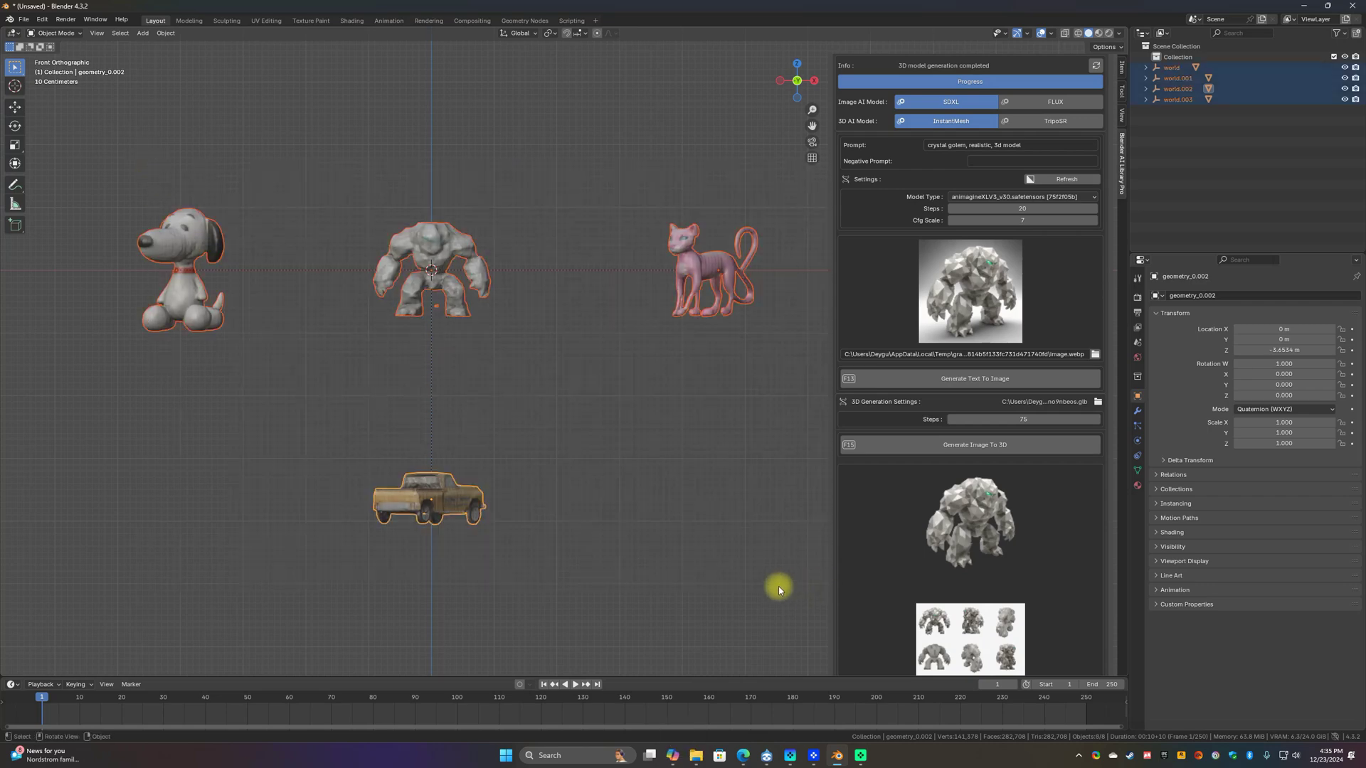